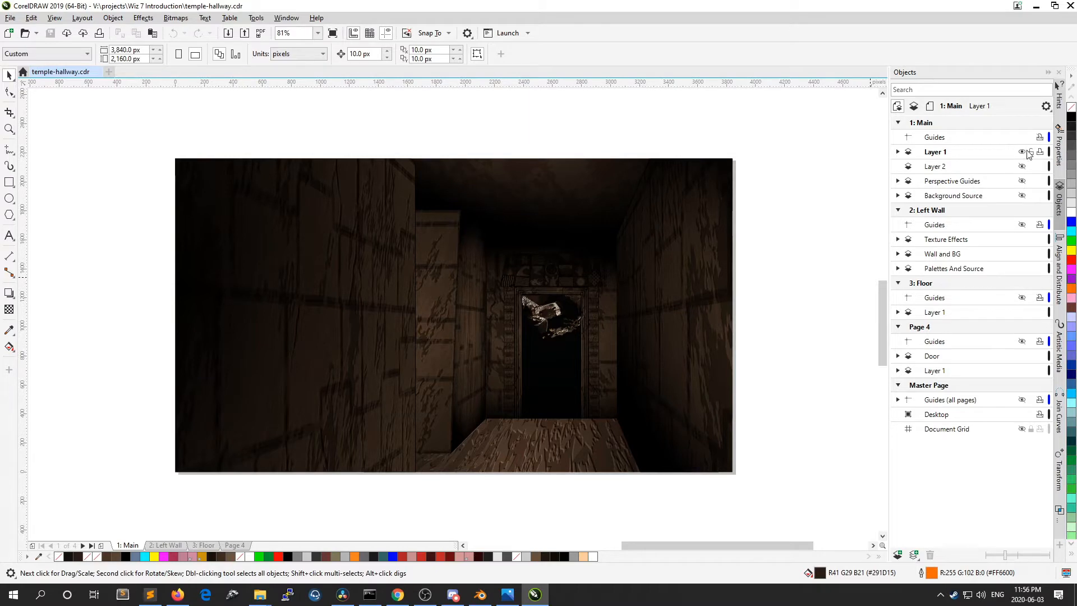
Step: Hide Layer 1 and show the Background Source layer on the Main page to examine the reference photo's doorway and stone walls
left_click(1022, 152)
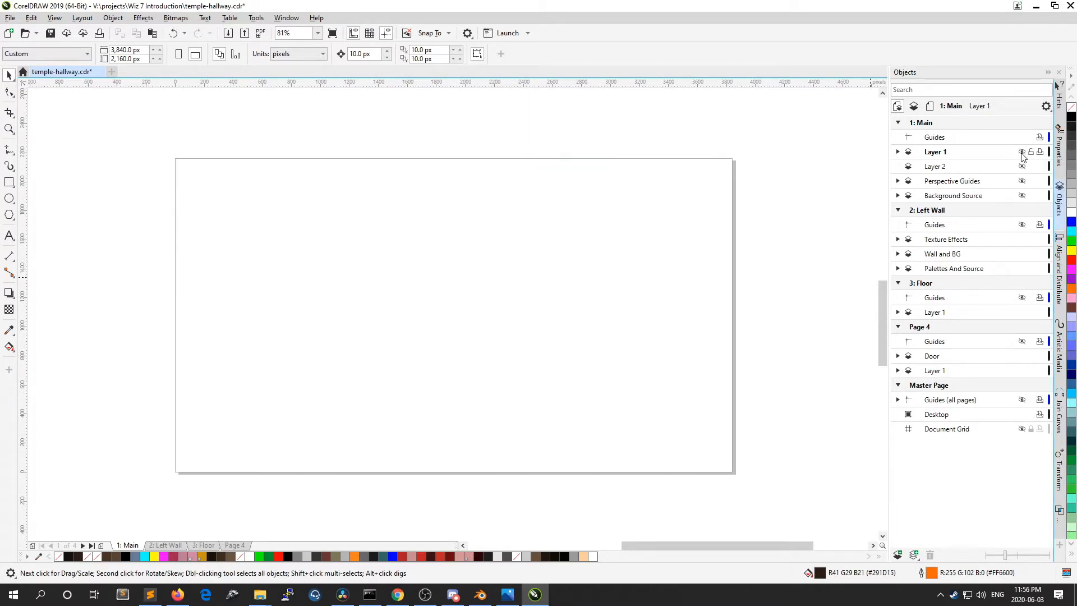
left_click(1022, 195)
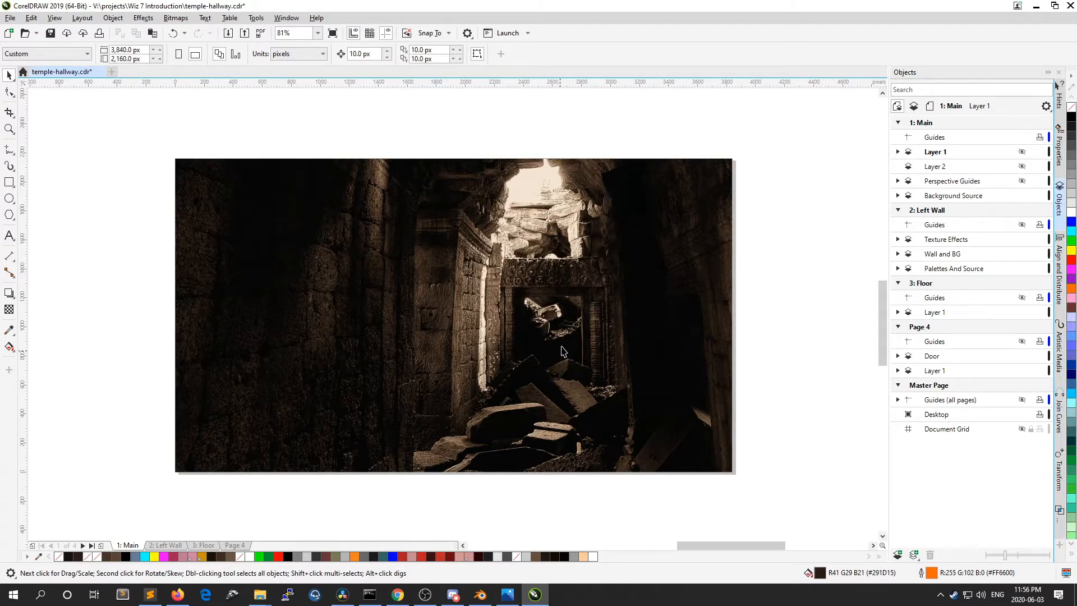
scroll(560, 246, "up", 3)
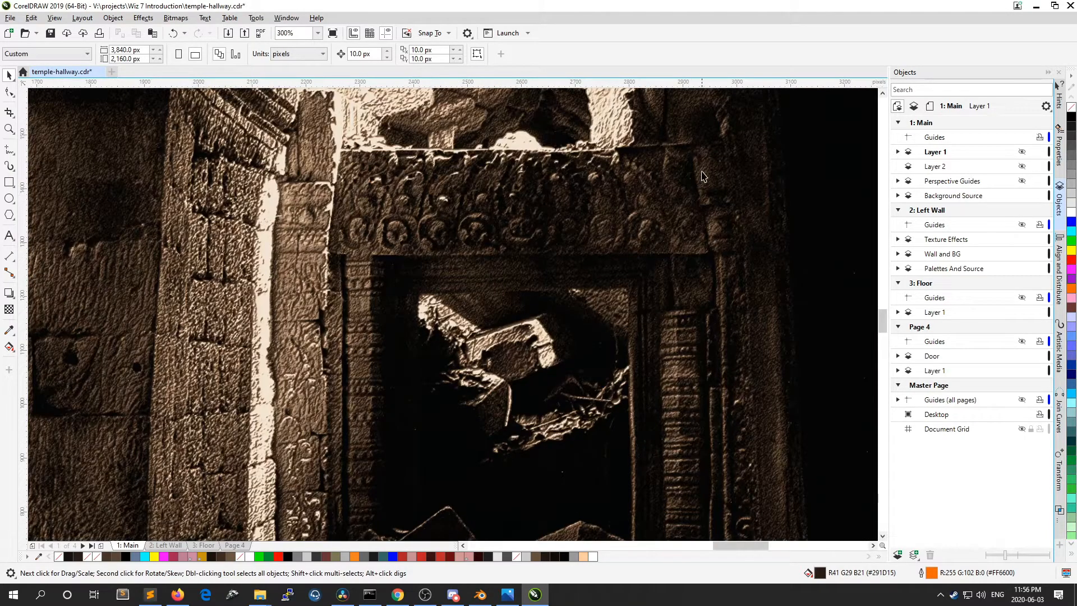
scroll(554, 204, "down", 3)
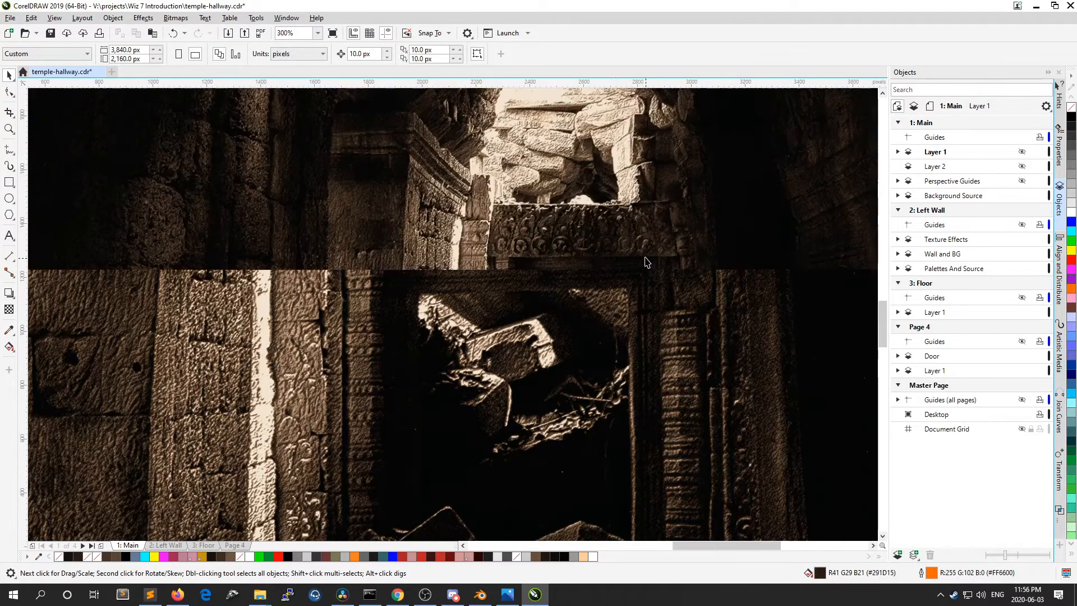
scroll(567, 191, "up", 3)
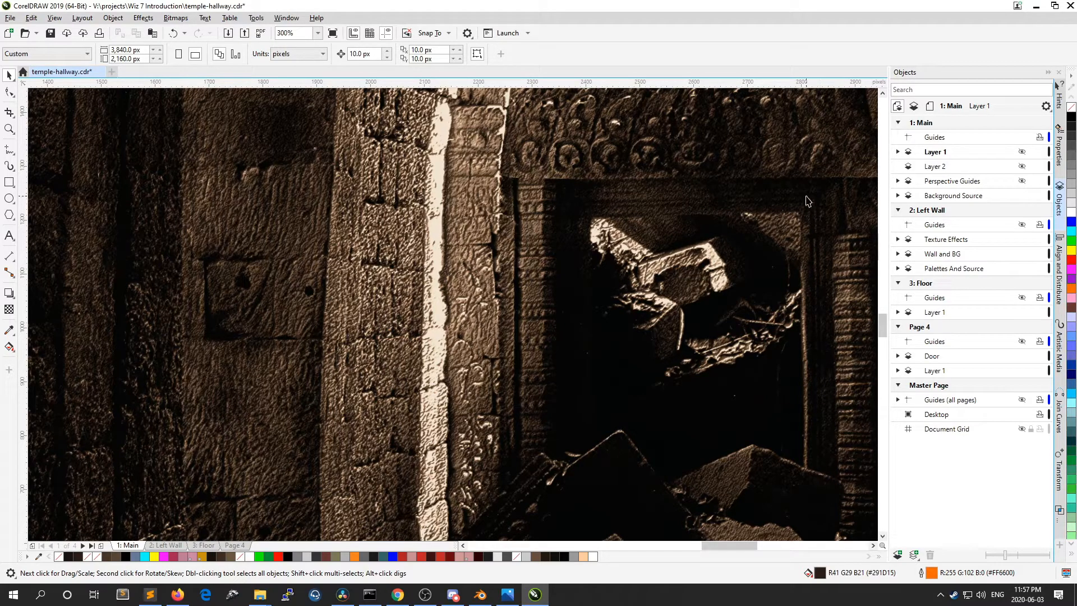
scroll(593, 201, "down", 1)
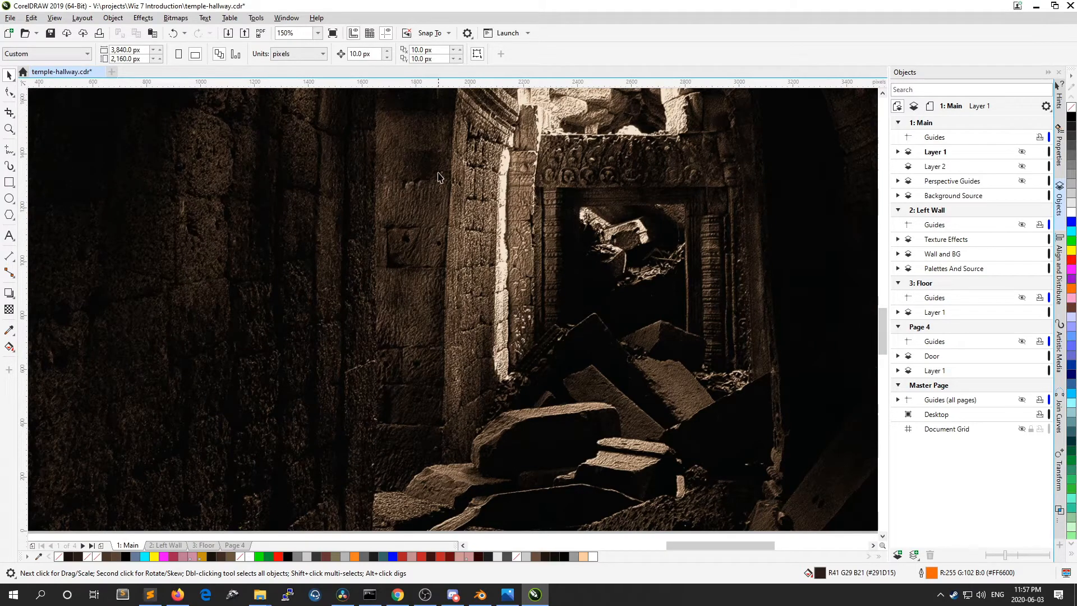
scroll(400, 272, "up", 1)
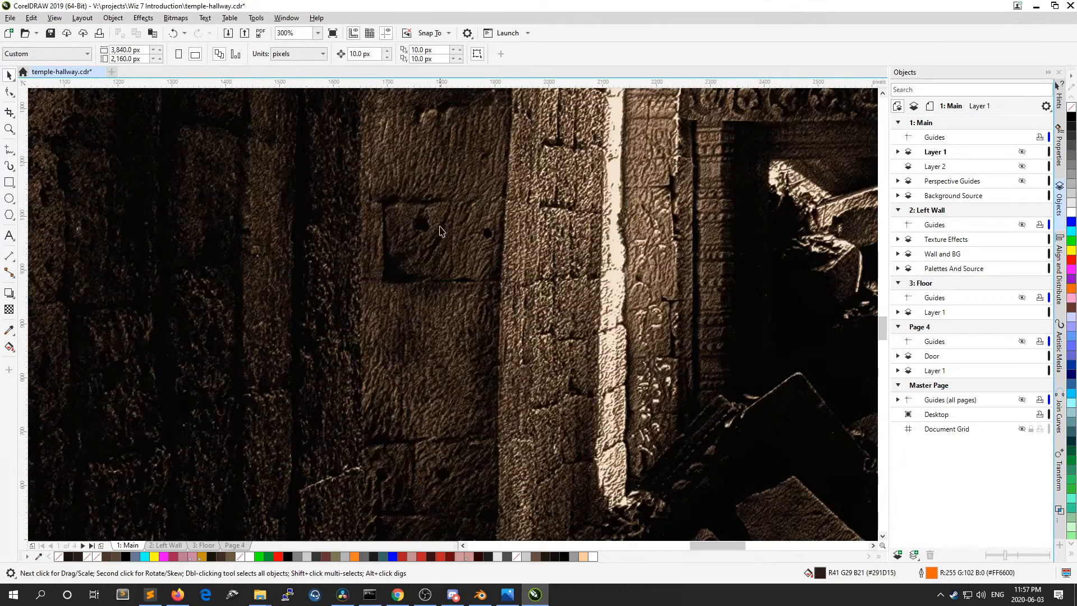
scroll(515, 357, "down", 1)
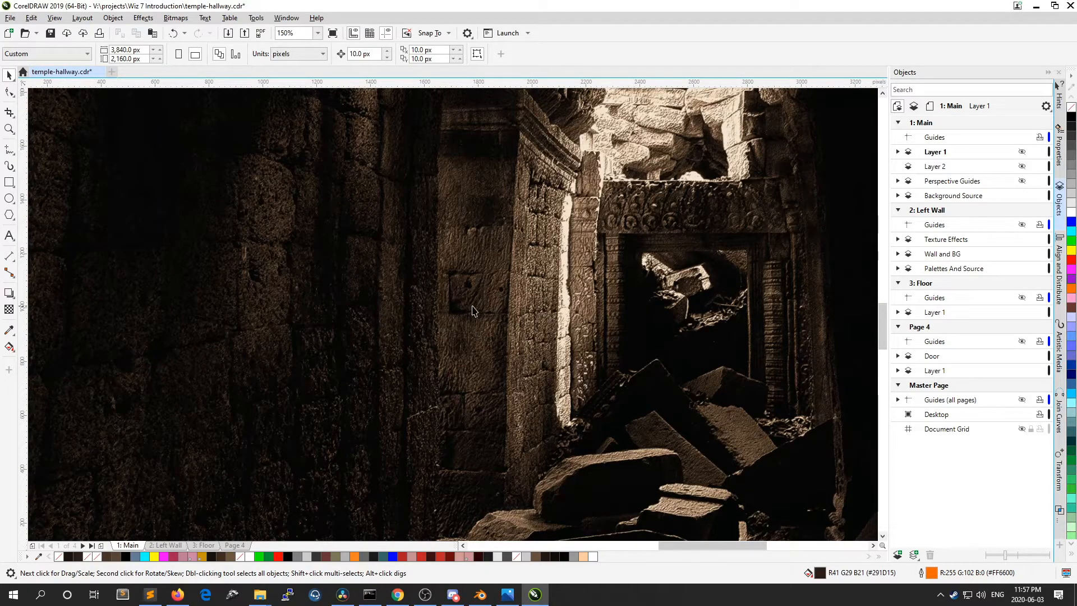
scroll(617, 297, "down", 1)
scroll(593, 287, "up", 1)
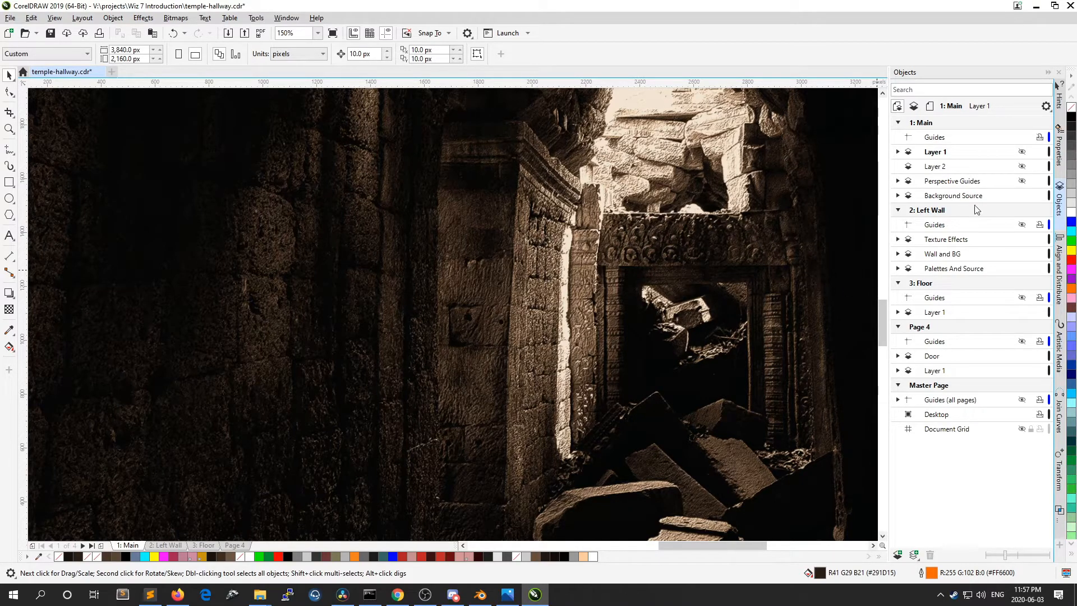
Step: Show Layer 1 of the Main page again and examine the drawn hallway, including the carved symbols above the door
left_click(1022, 152)
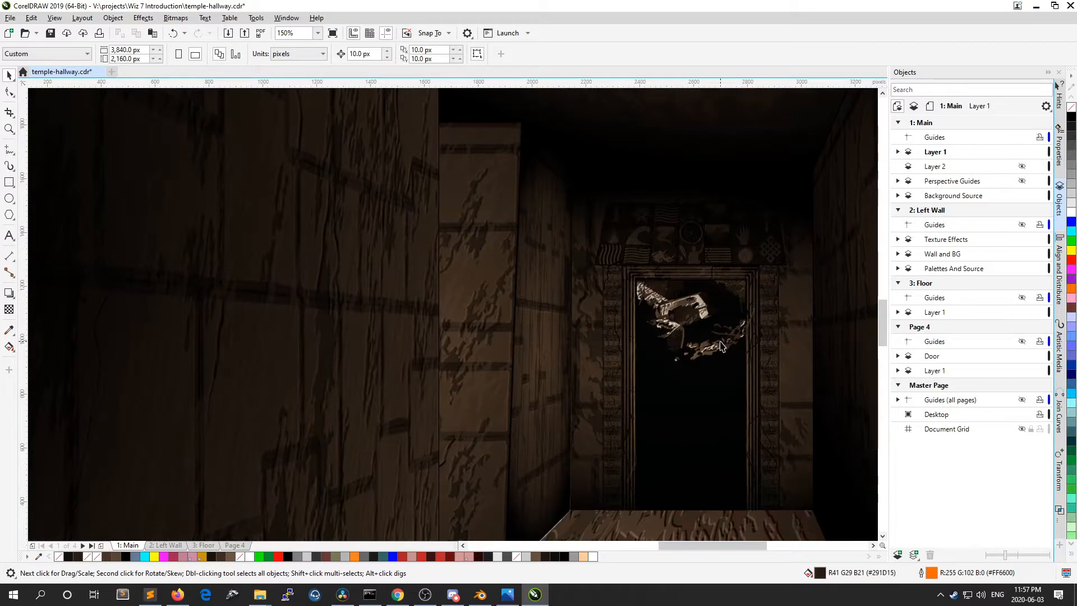
scroll(560, 255, "down", 2)
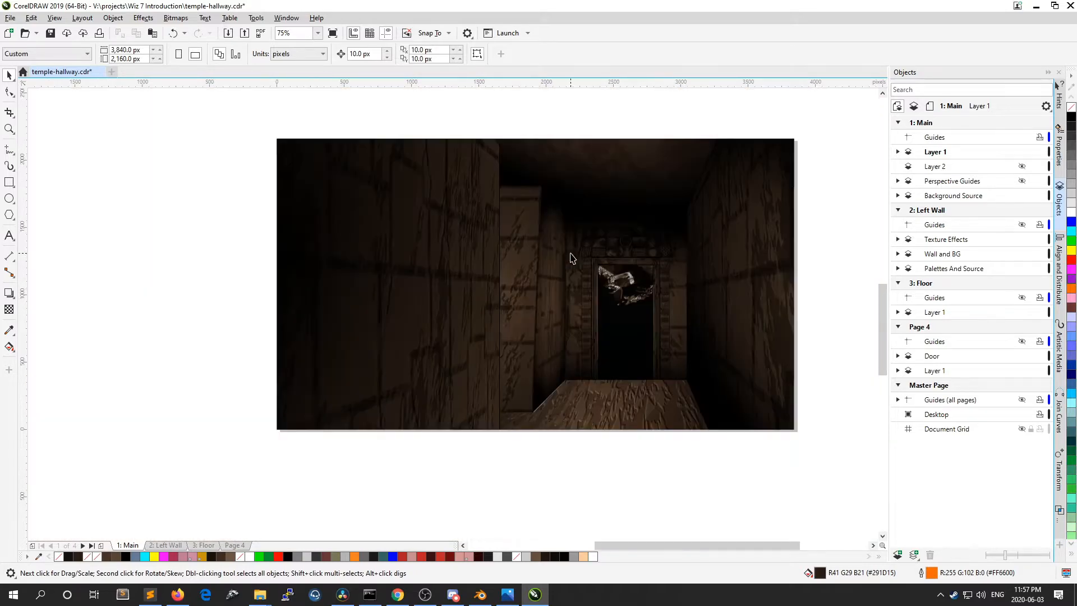
scroll(743, 321, "up", 2)
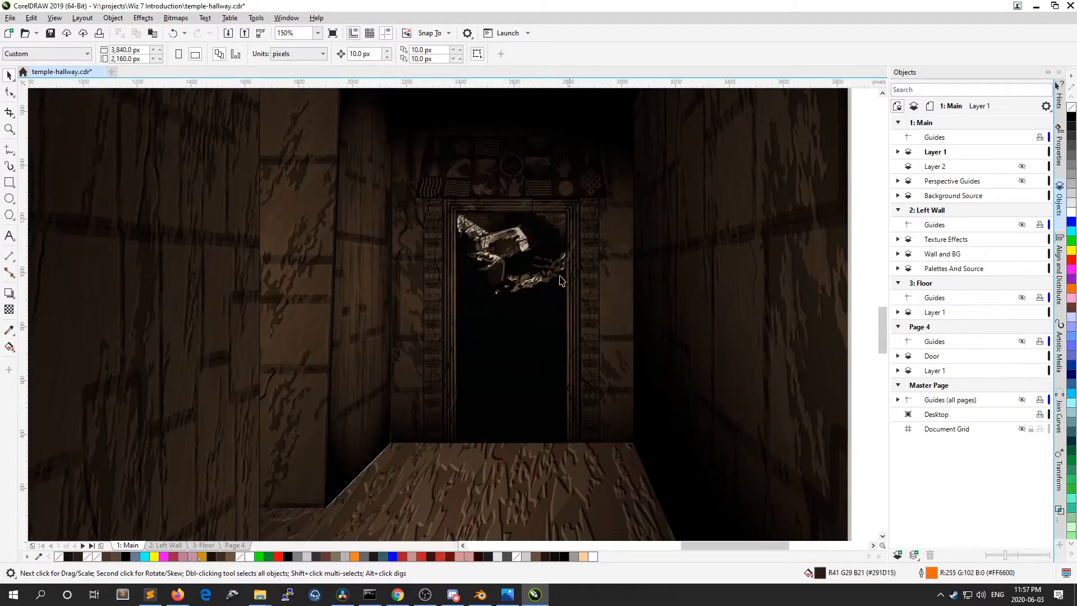
scroll(480, 149, "up", 4)
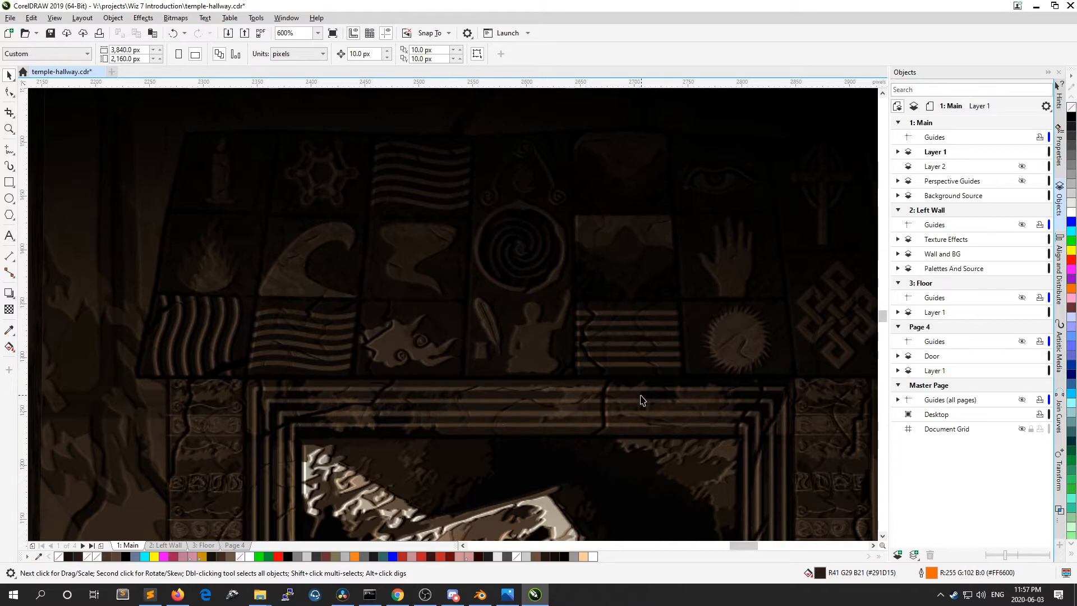
scroll(581, 289, "down", 2)
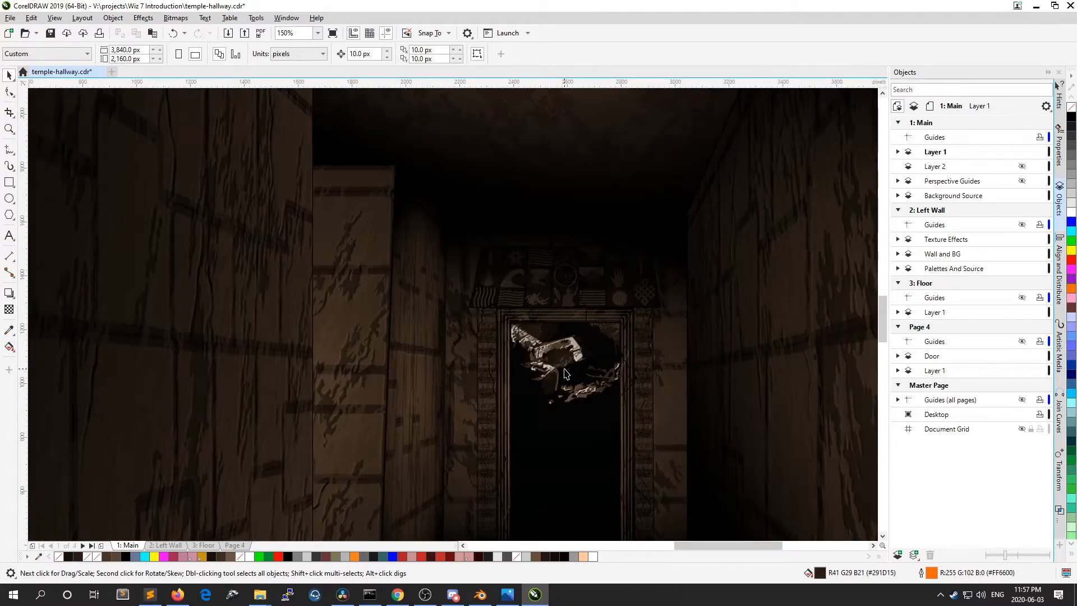
scroll(592, 260, "down", 1)
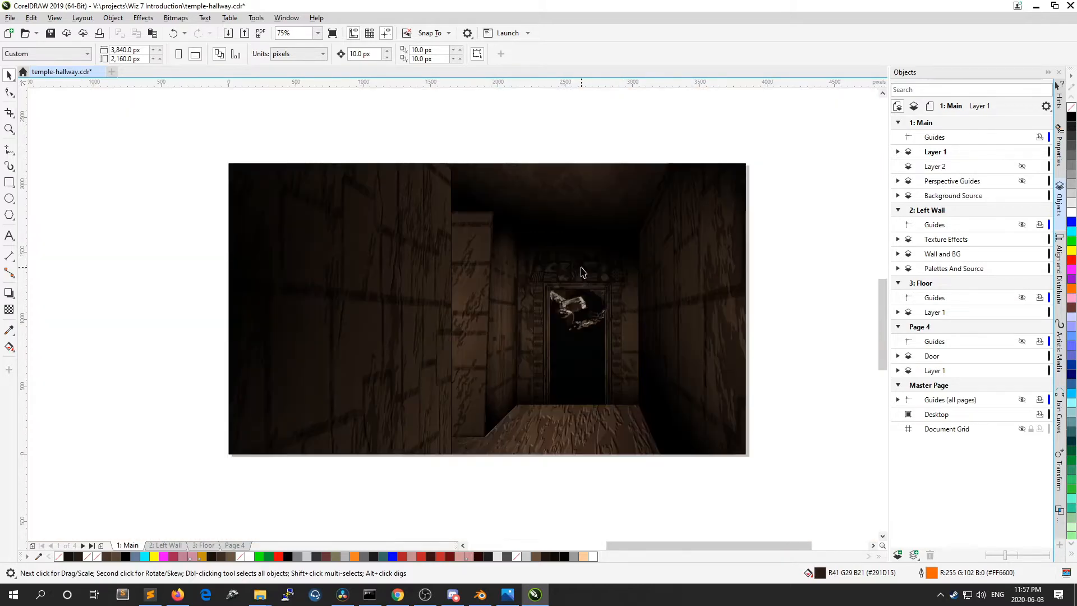
scroll(581, 272, "up", 1)
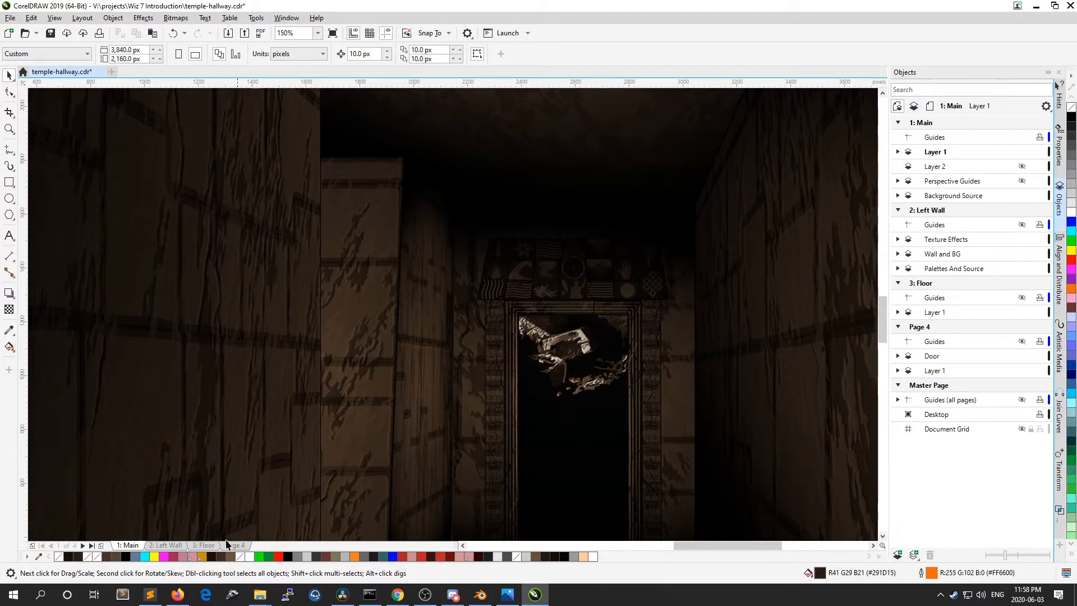
Step: Switch to the Left Wall page and examine the stone wall artwork and its grey brick template
left_click(181, 547)
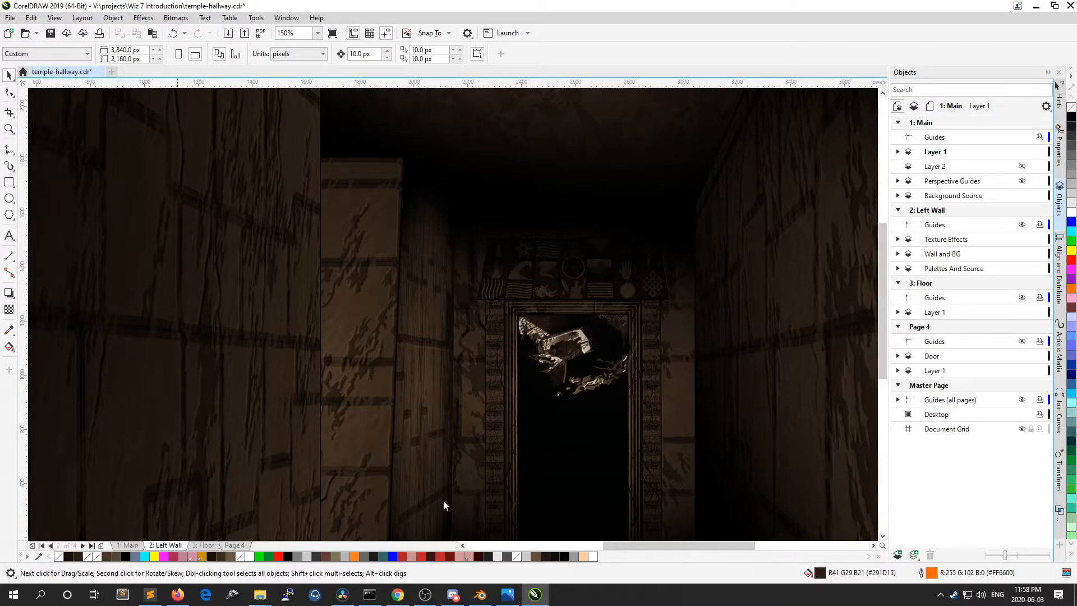
scroll(378, 296, "down", 1)
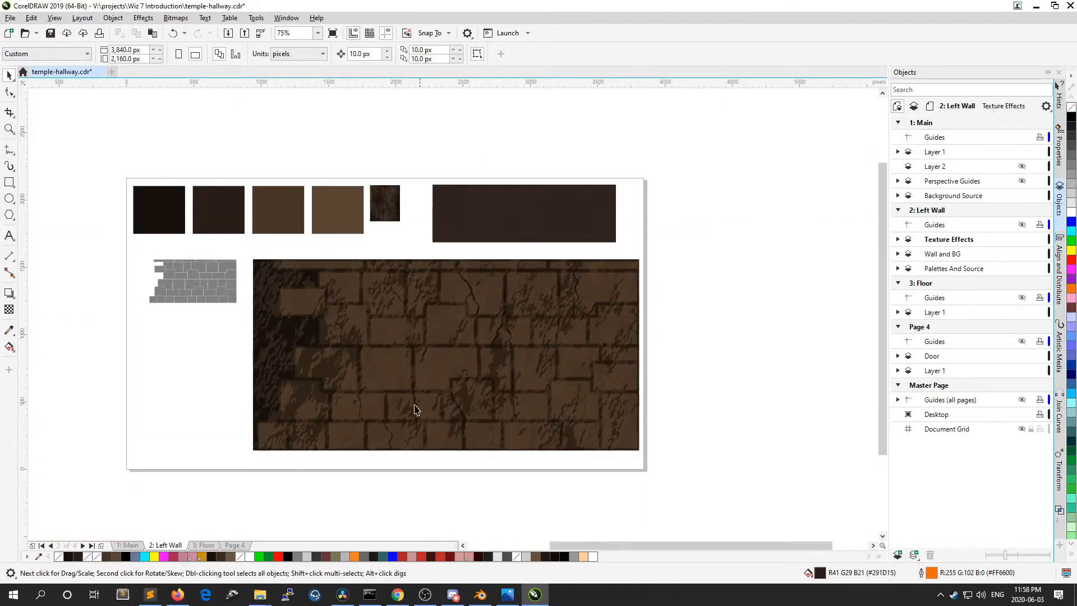
scroll(415, 410, "up", 1)
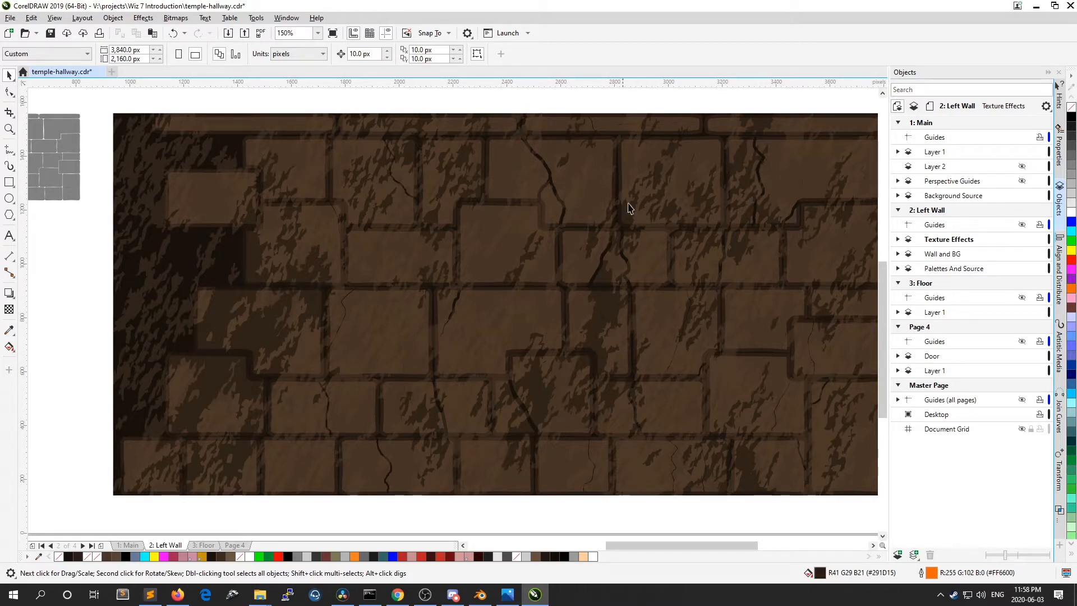
scroll(486, 488, "left", 5)
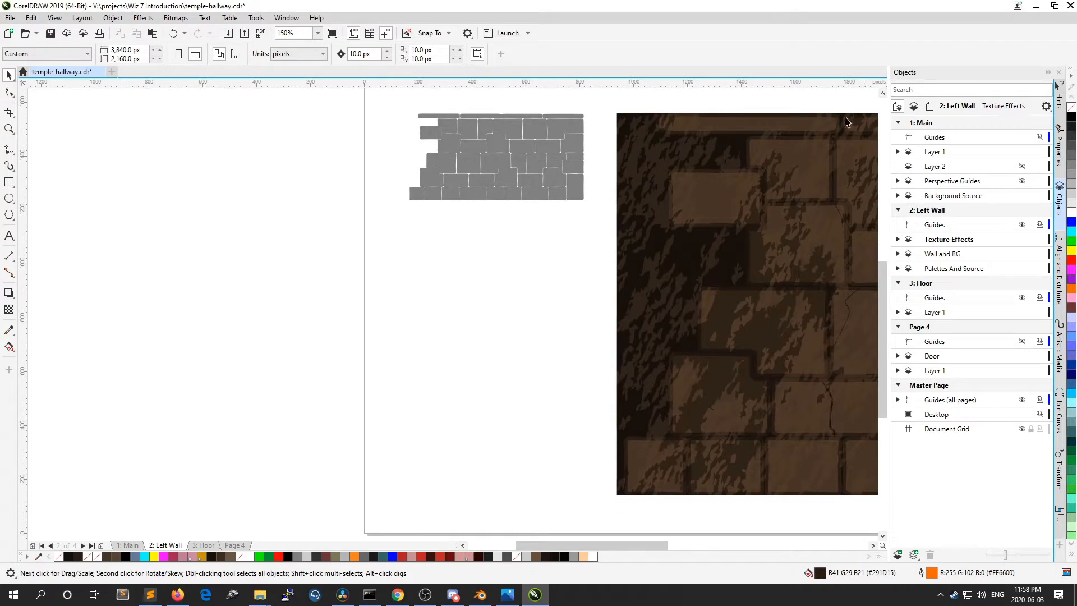
scroll(519, 108, "up", 4)
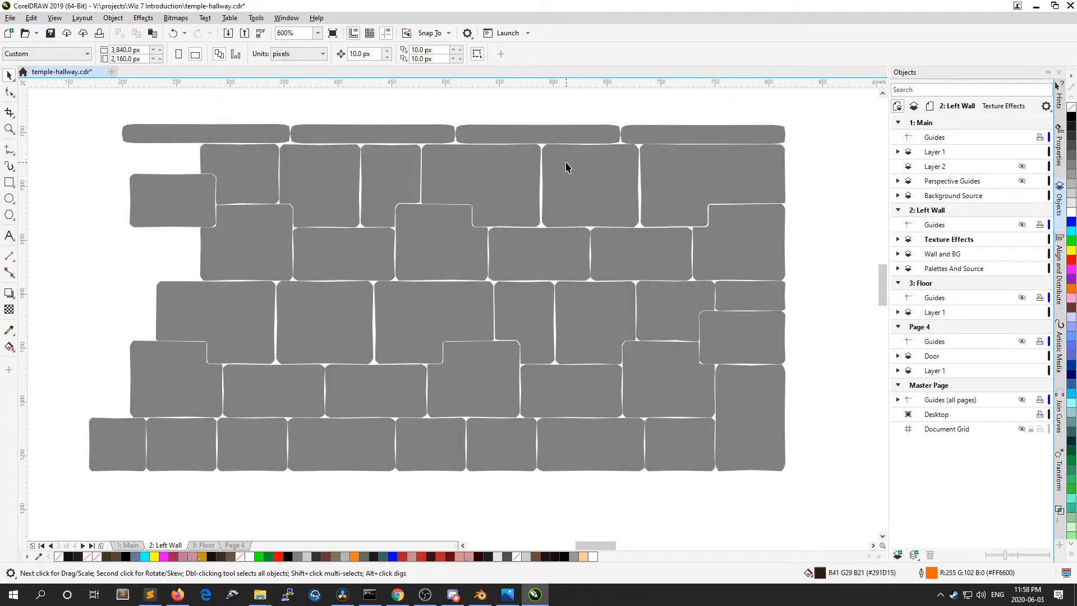
scroll(406, 163, "down", 4)
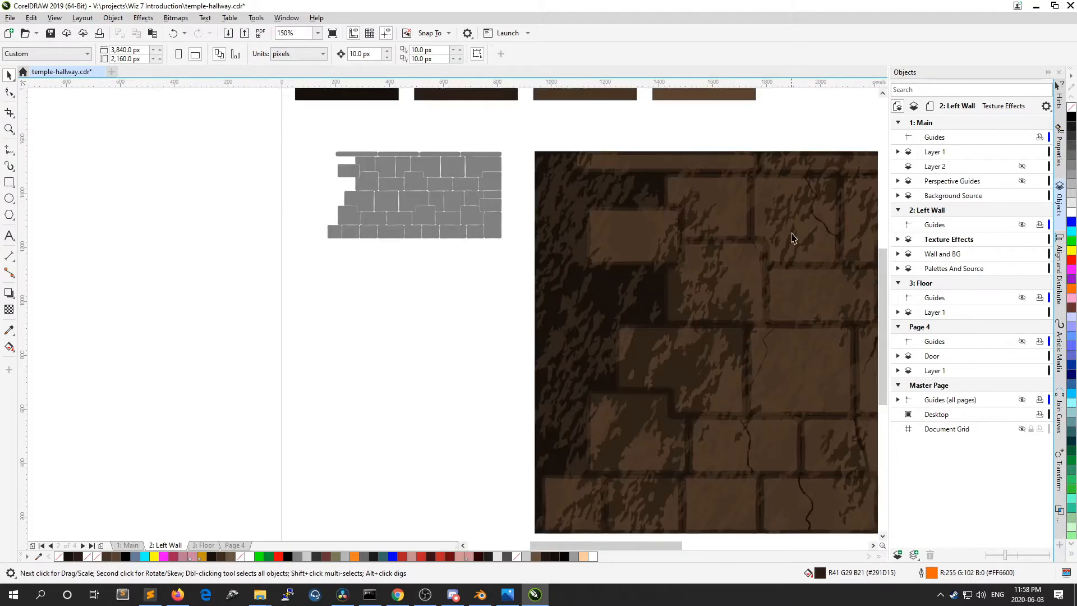
Step: Inspect the edge shading and texture patches around the isolated brick near the wall artwork's upper-left corner
scroll(681, 241, "up", 2)
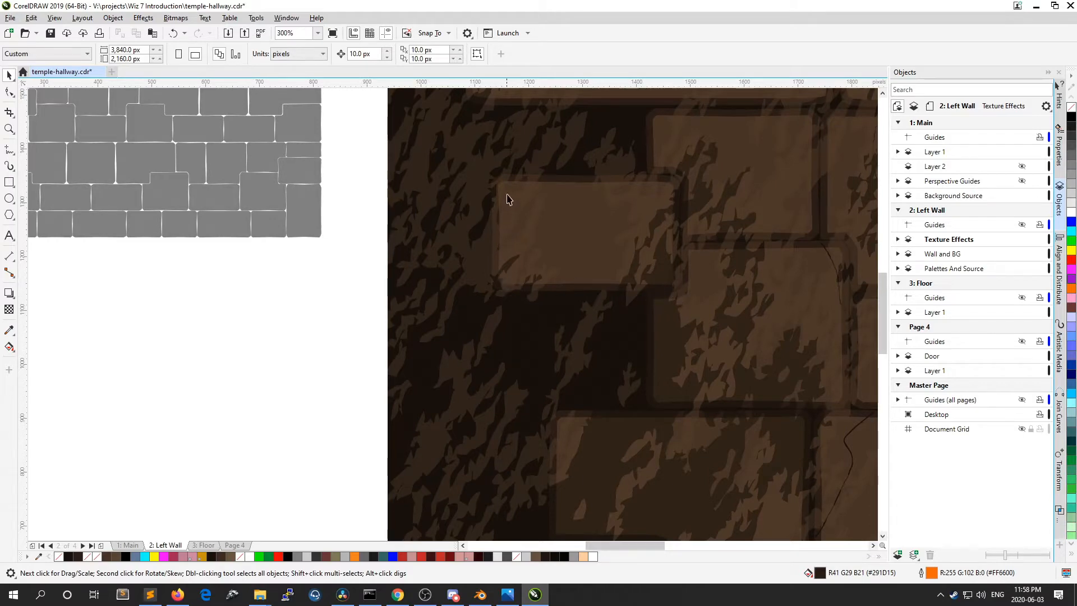
scroll(615, 187, "down", 1)
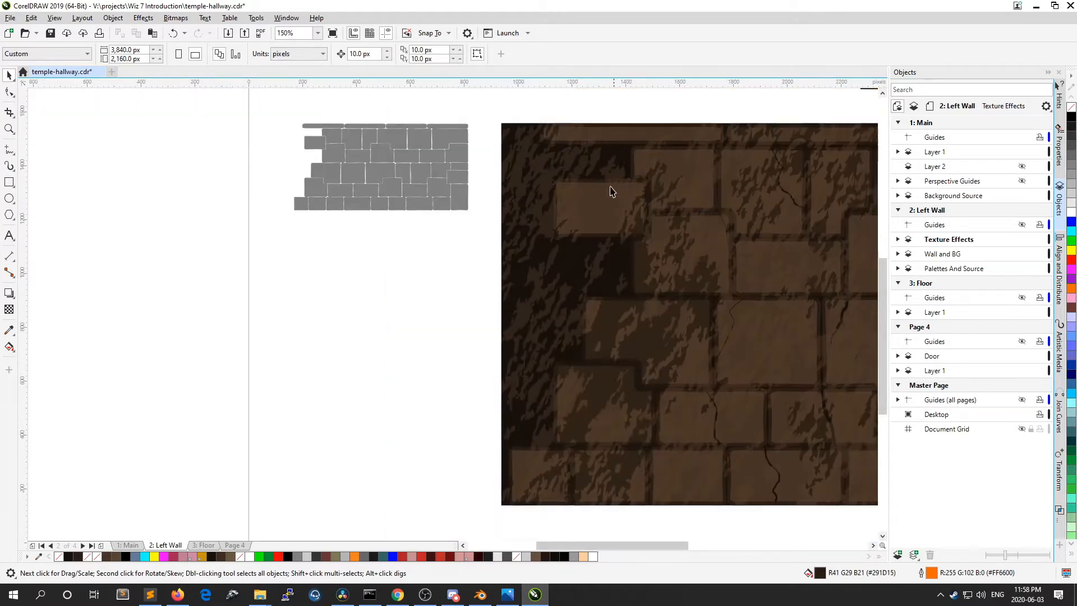
scroll(617, 193, "up", 3)
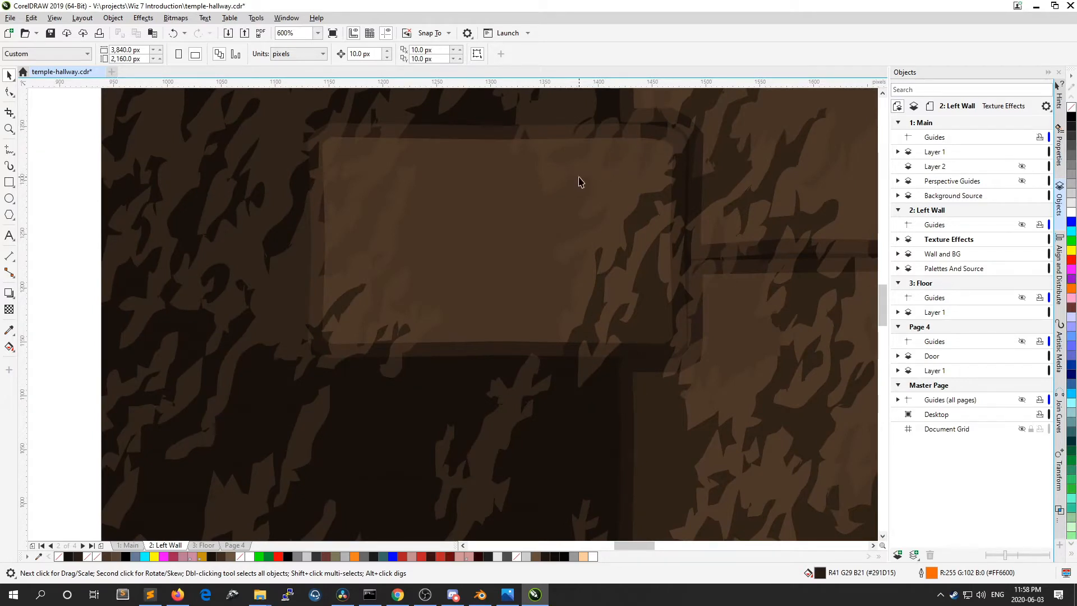
scroll(604, 170, "down", 2)
scroll(634, 155, "up", 2)
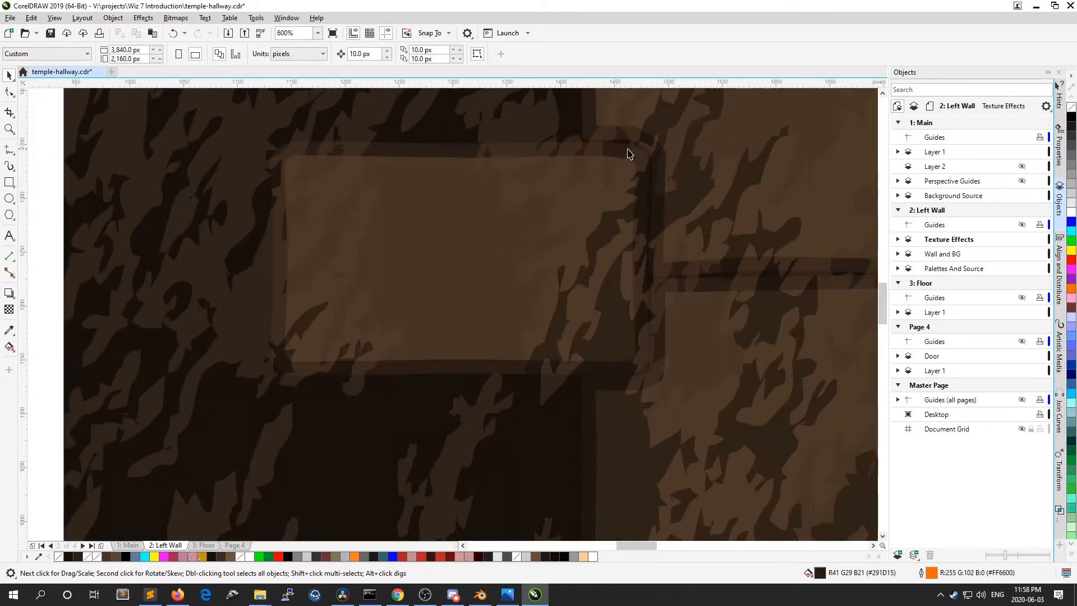
scroll(548, 165, "down", 2)
scroll(572, 183, "down", 6)
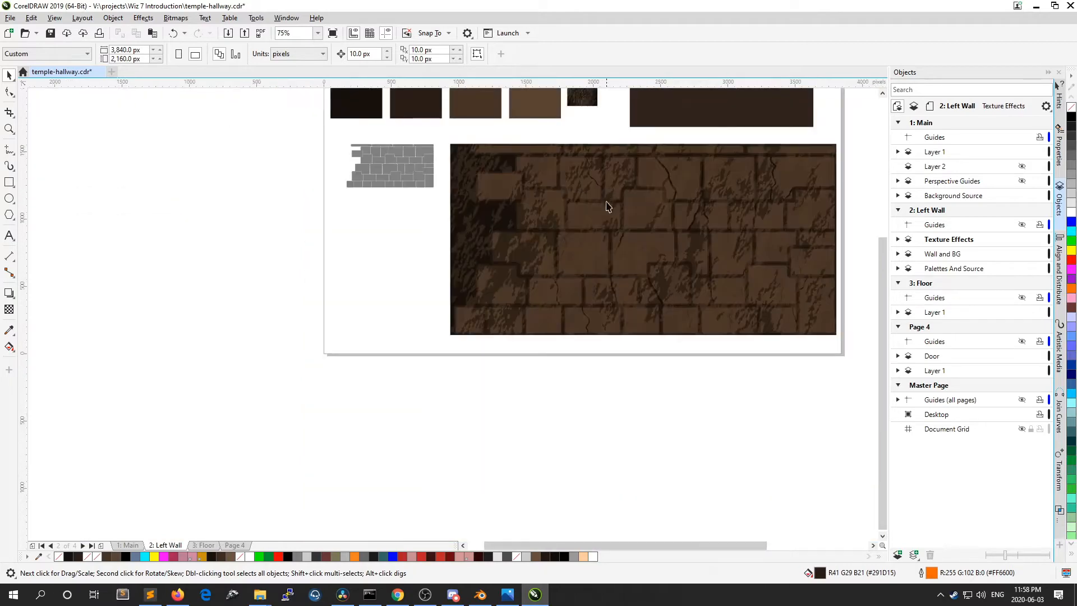
Step: Select the dark brown textured bitmap above the wall artwork and review the available Texture effects, including Stone
scroll(618, 214, "up", 2)
scroll(619, 214, "up", 4)
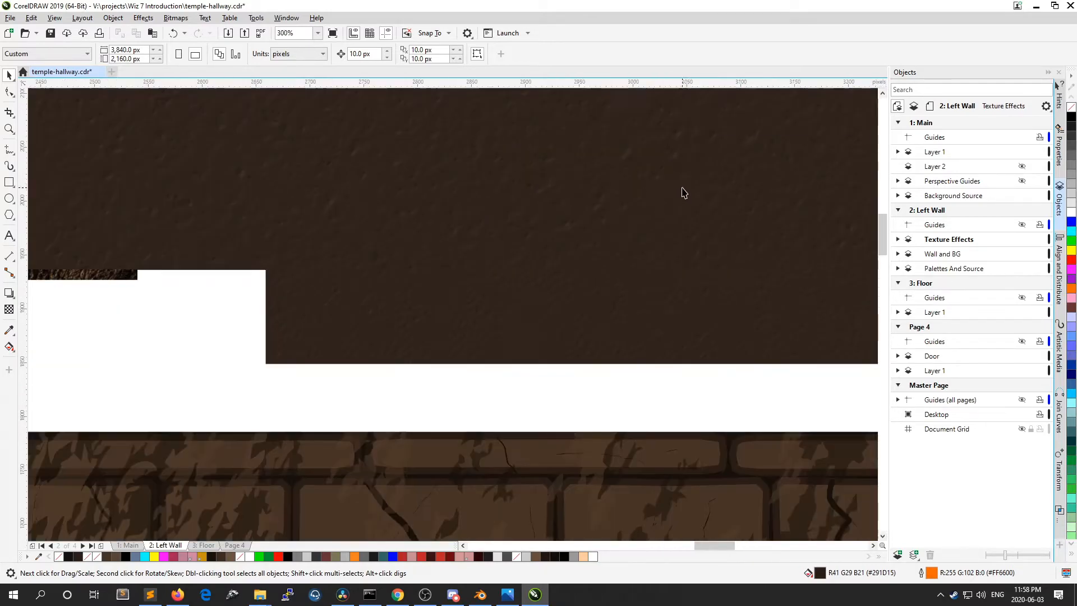
scroll(620, 193, "down", 2)
left_click(538, 201)
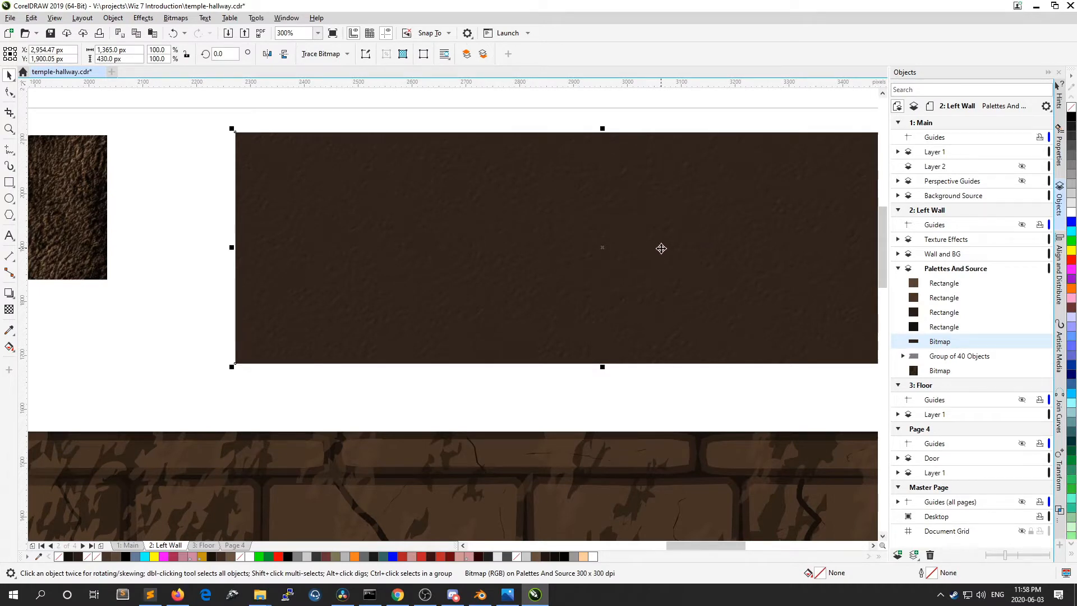
left_click(116, 20)
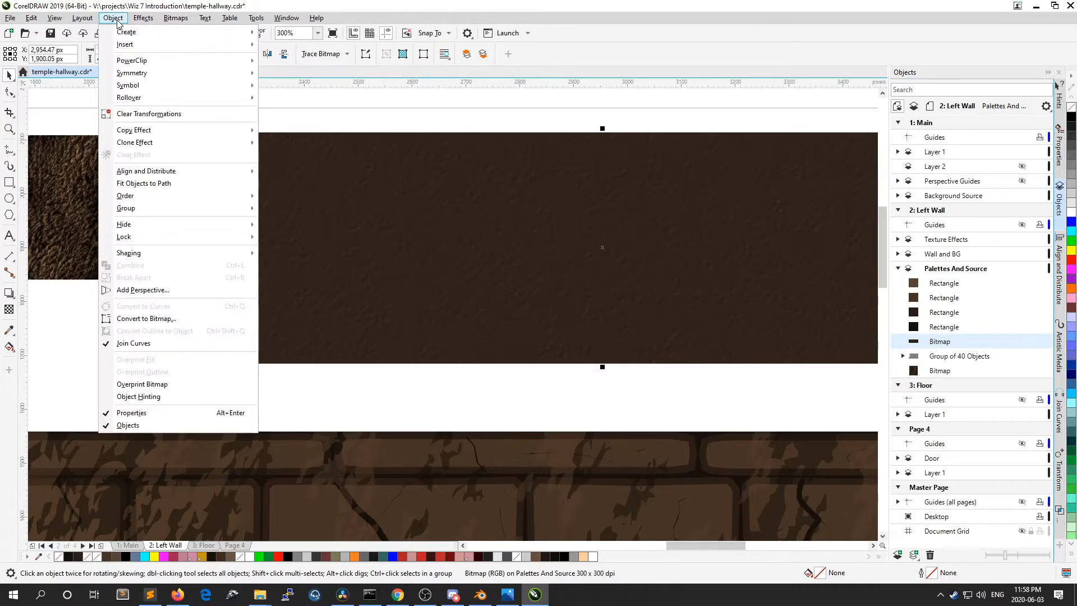
left_click(117, 20)
left_click(148, 20)
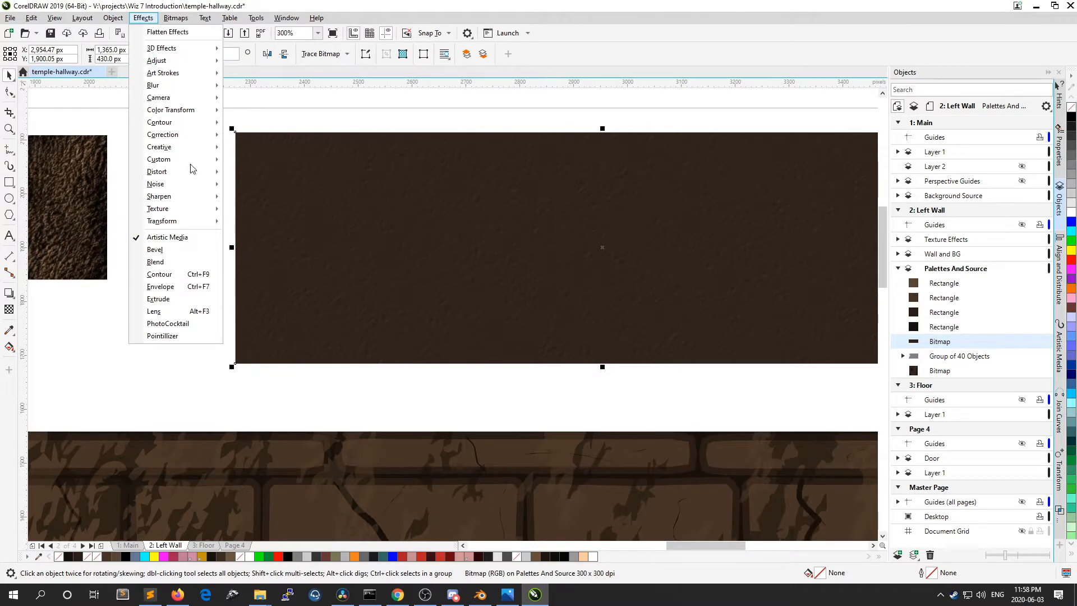
mouse_move(191, 214)
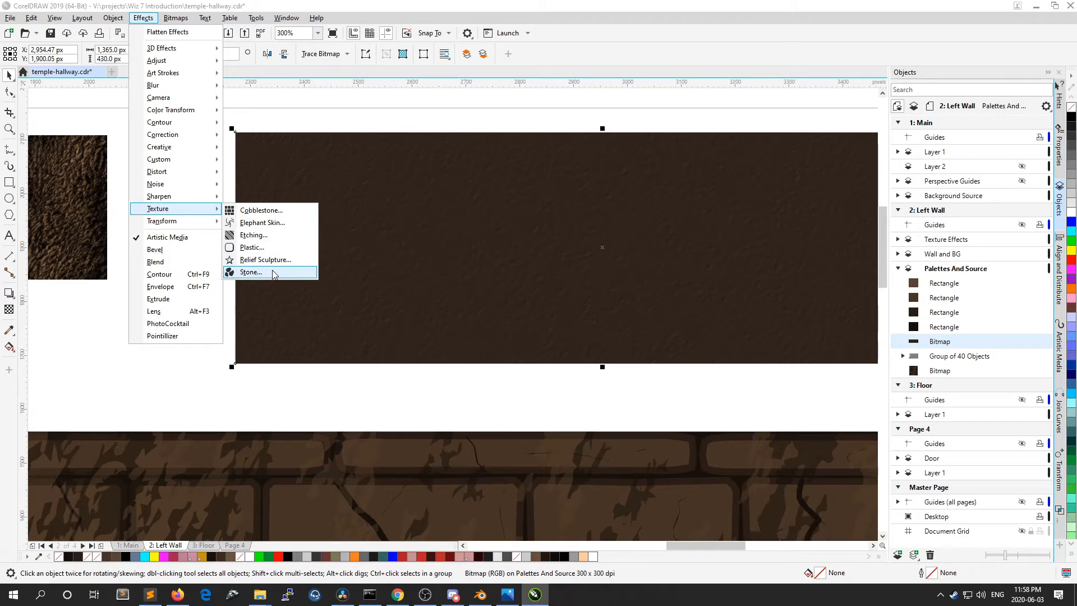
left_click(579, 9)
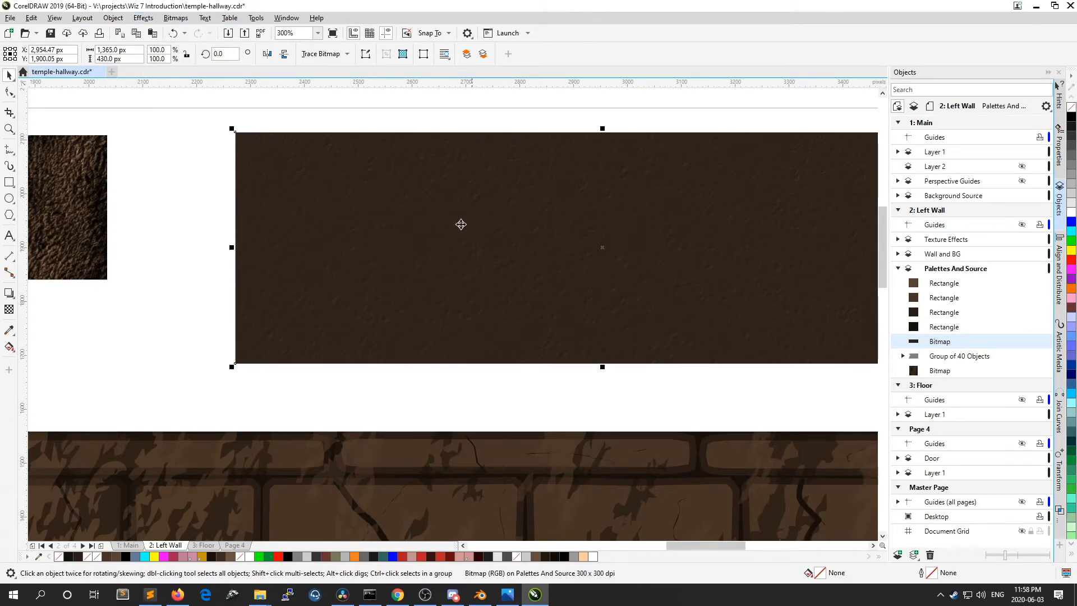
scroll(350, 203, "down", 2)
scroll(399, 221, "up", 1)
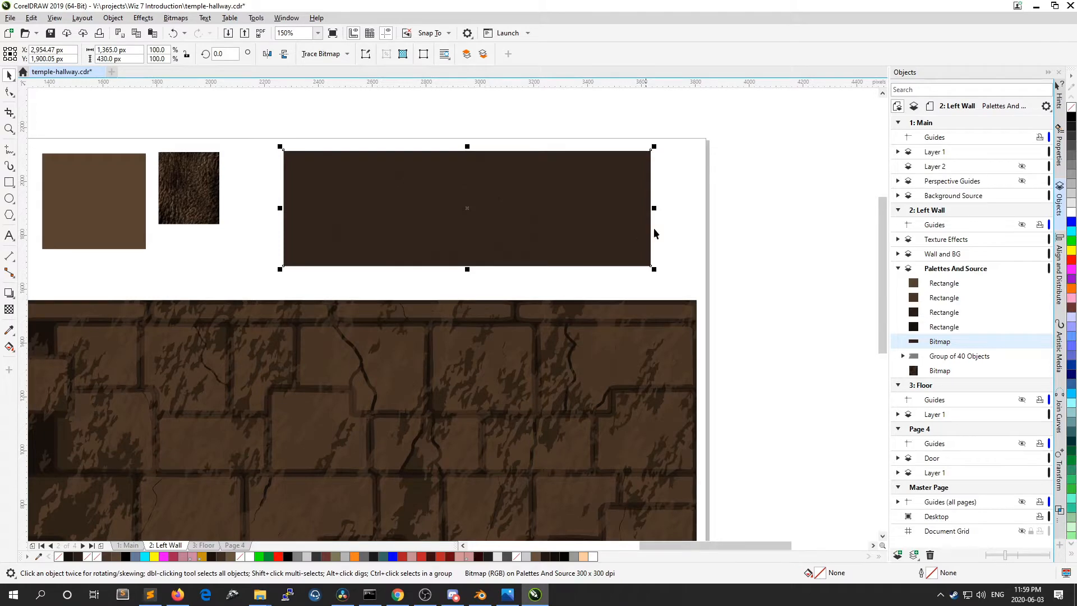
scroll(654, 243, "down", 2)
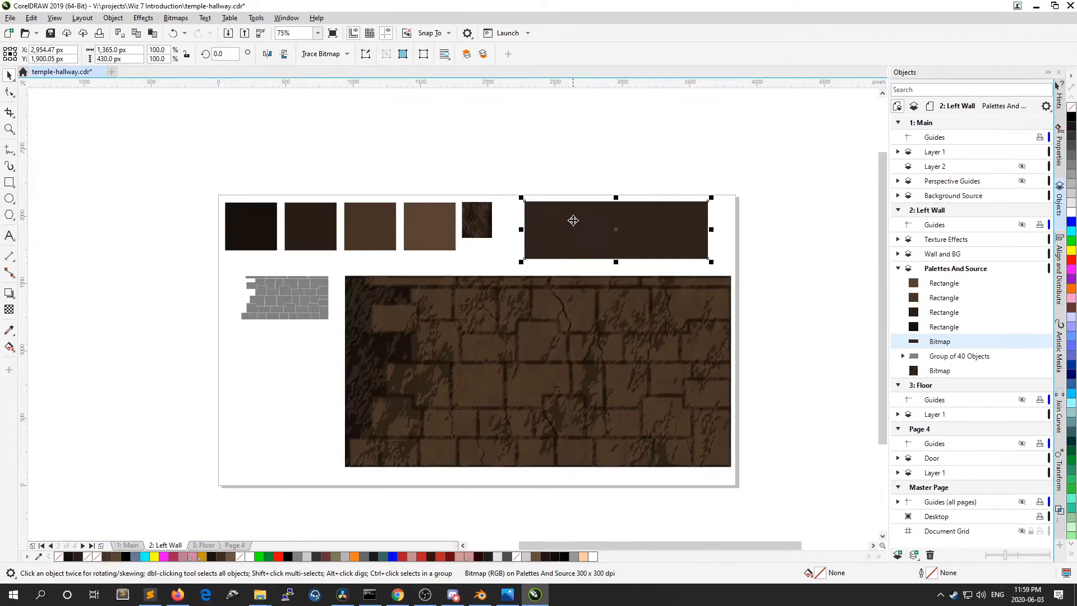
Step: Start a High Quality Image outline trace of the dark brown textured bitmap and set the number of colors to 4
scroll(600, 220, "up", 6)
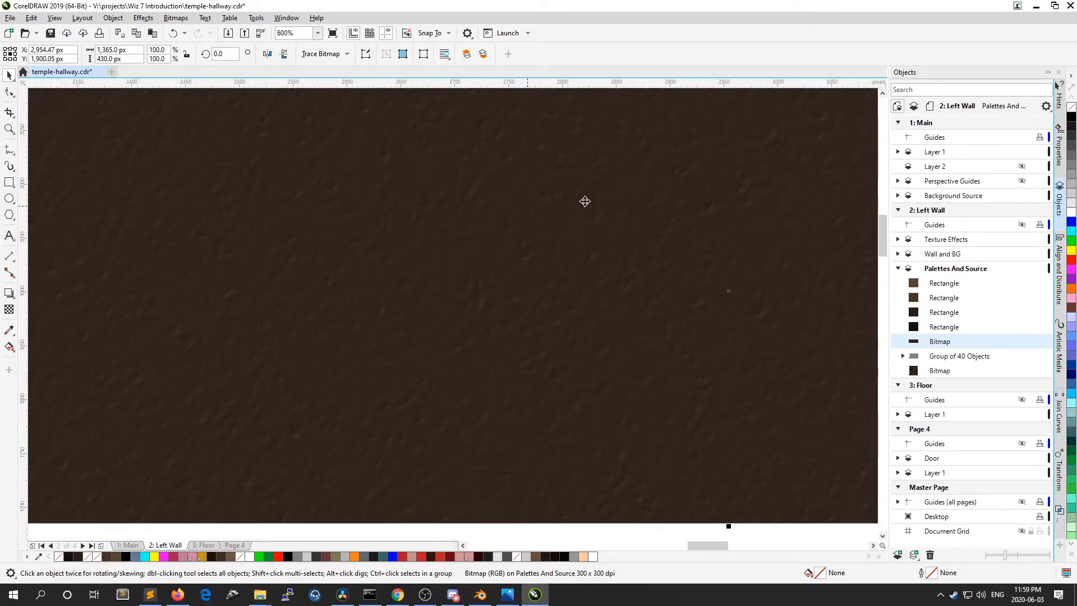
scroll(449, 315, "down", 2)
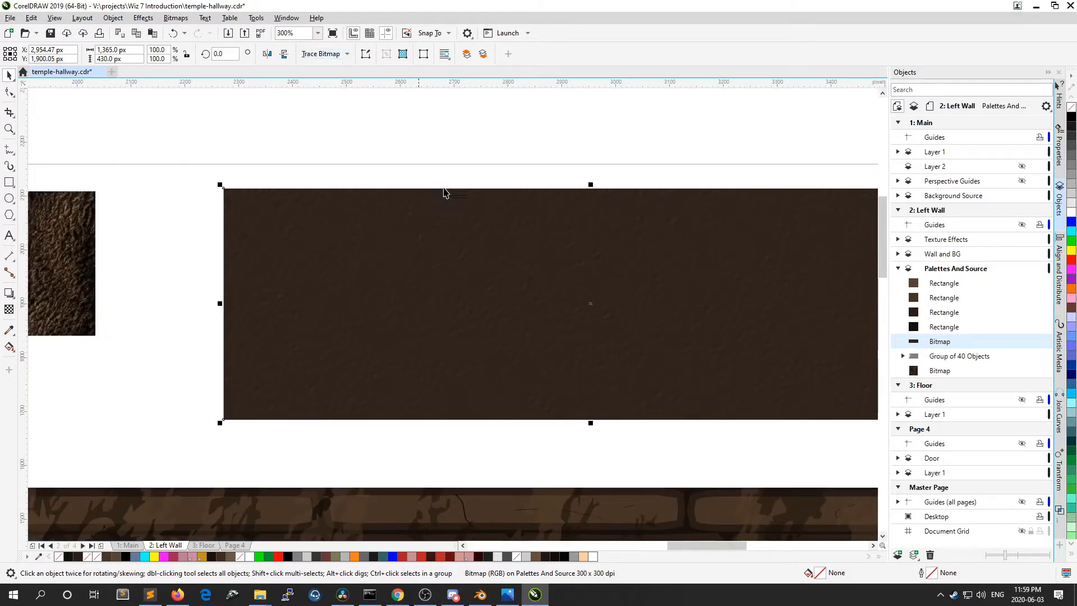
left_click(346, 54)
mouse_move(336, 94)
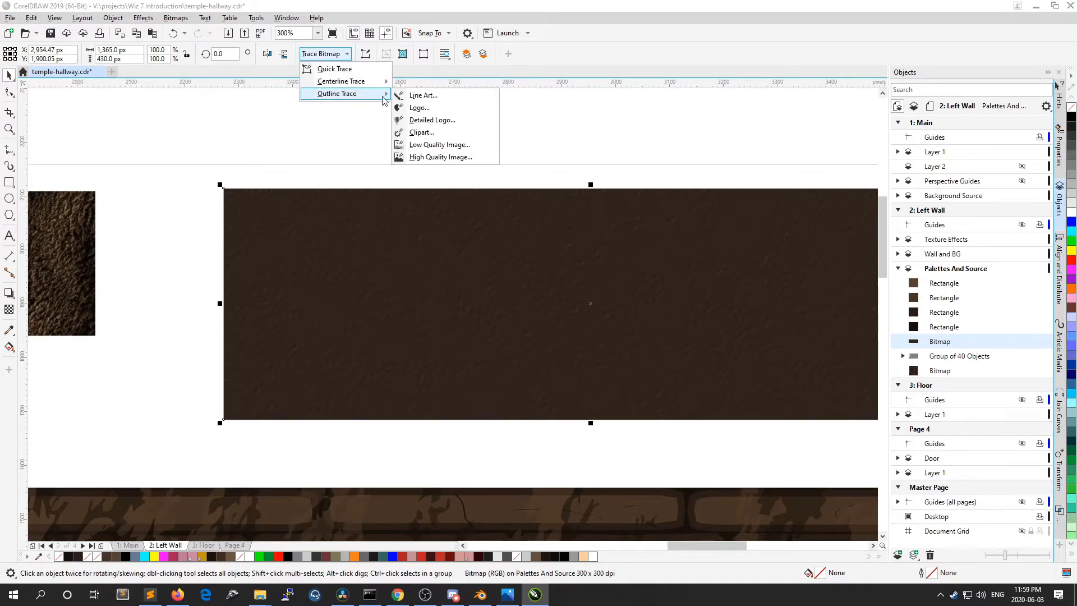
left_click(462, 158)
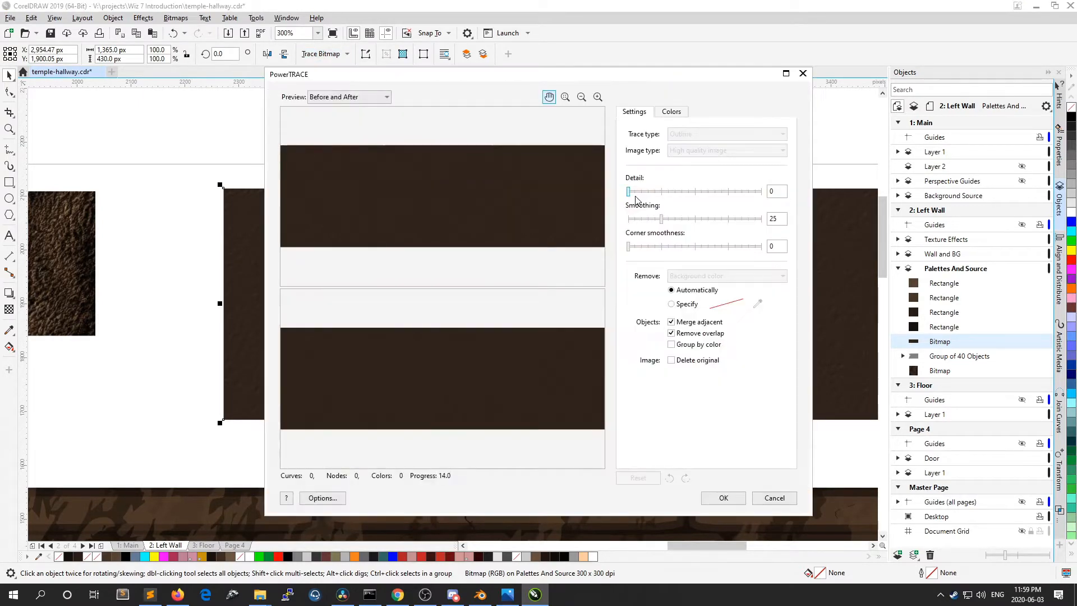
left_click(670, 112)
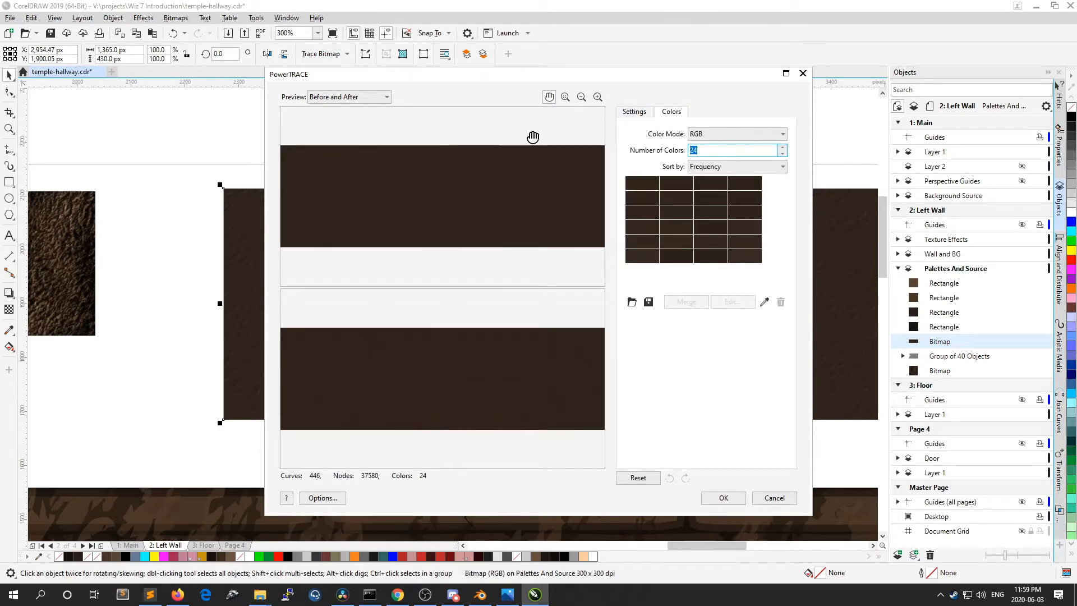
type("4")
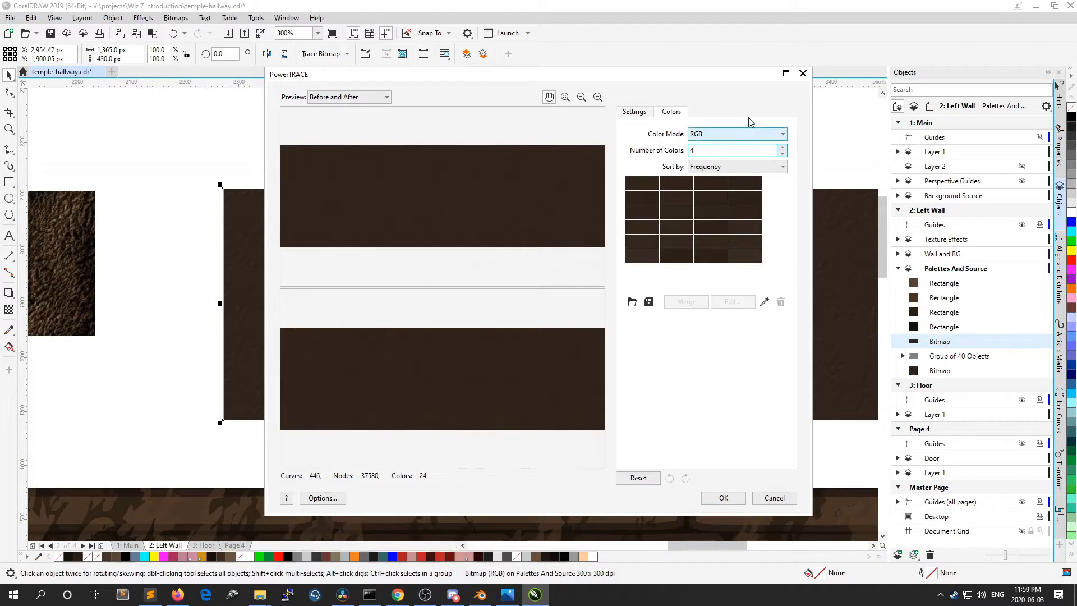
Step: Set the trace's corner smoothness to 99 and smoothing to 82, and apply the trace
left_click(633, 112)
left_click_drag(628, 246, 726, 247)
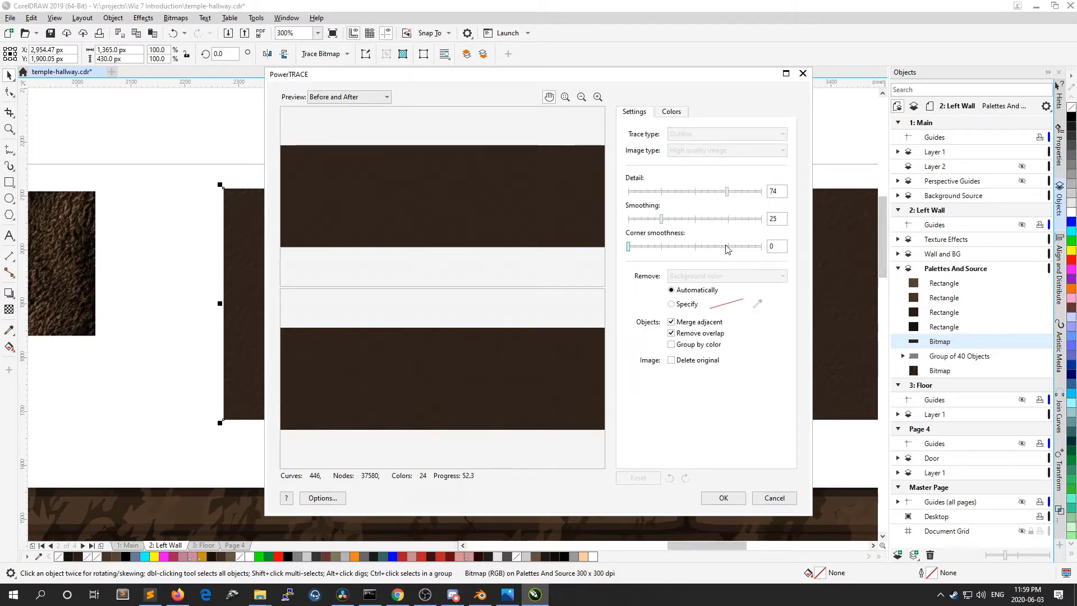
left_click(760, 247)
left_click(738, 219)
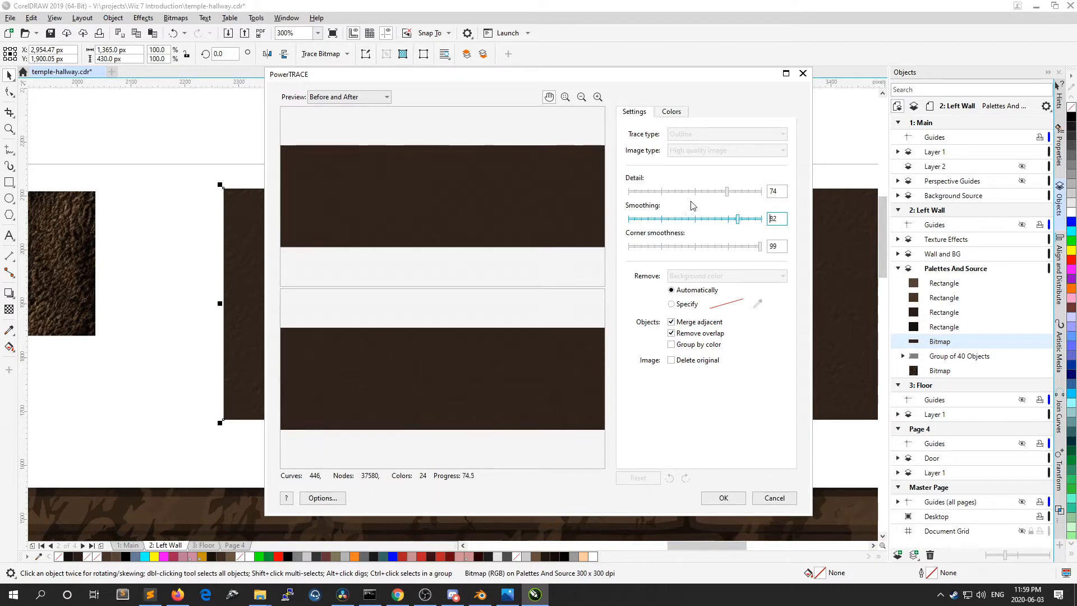
left_click(720, 504)
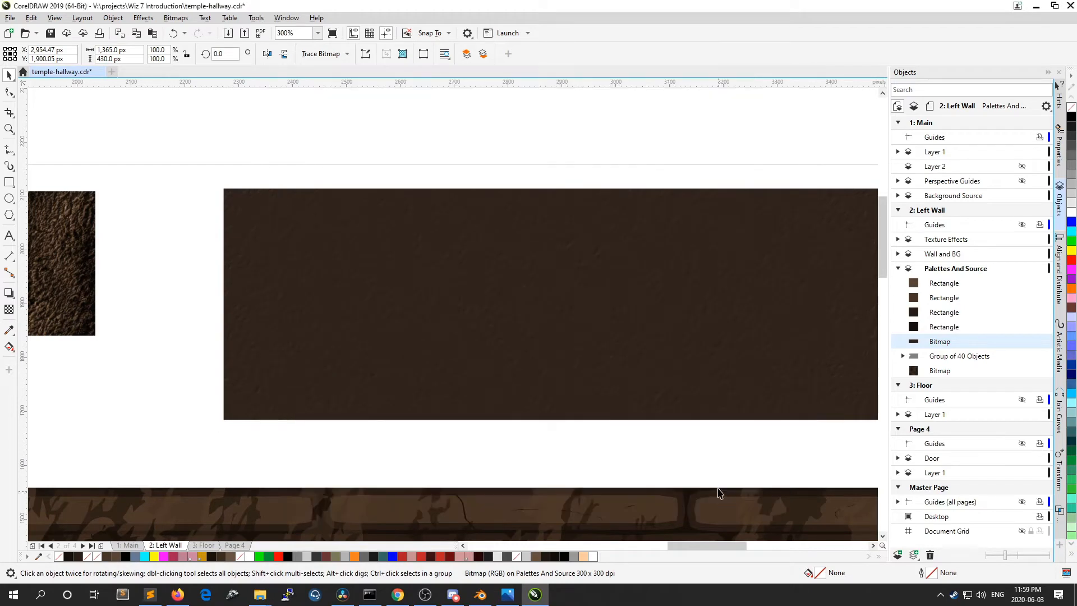
scroll(575, 325, "down", 1)
scroll(548, 323, "up", 3)
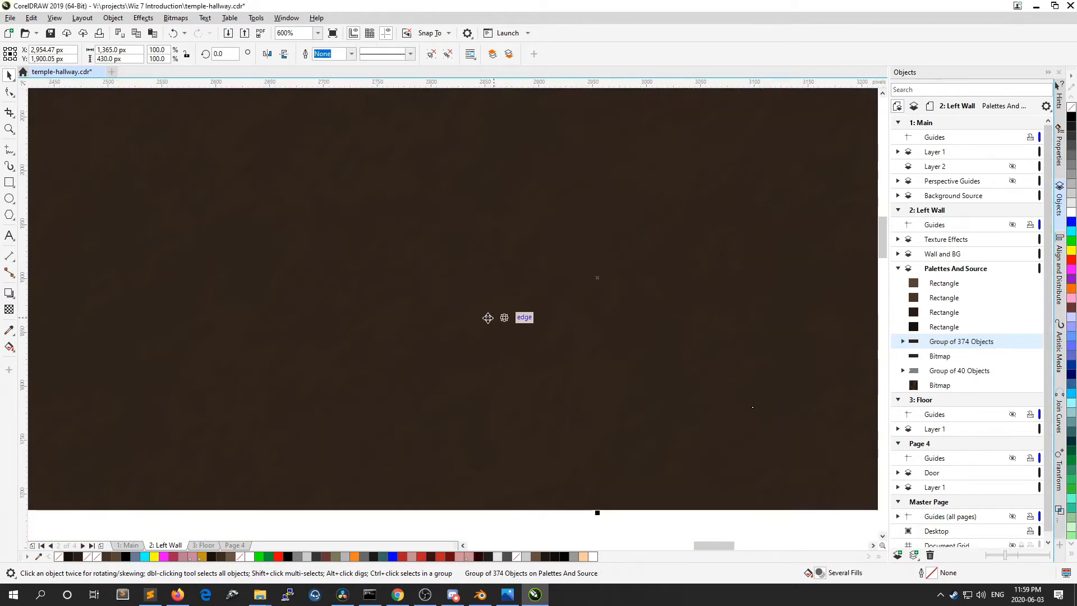
scroll(586, 242, "down", 1)
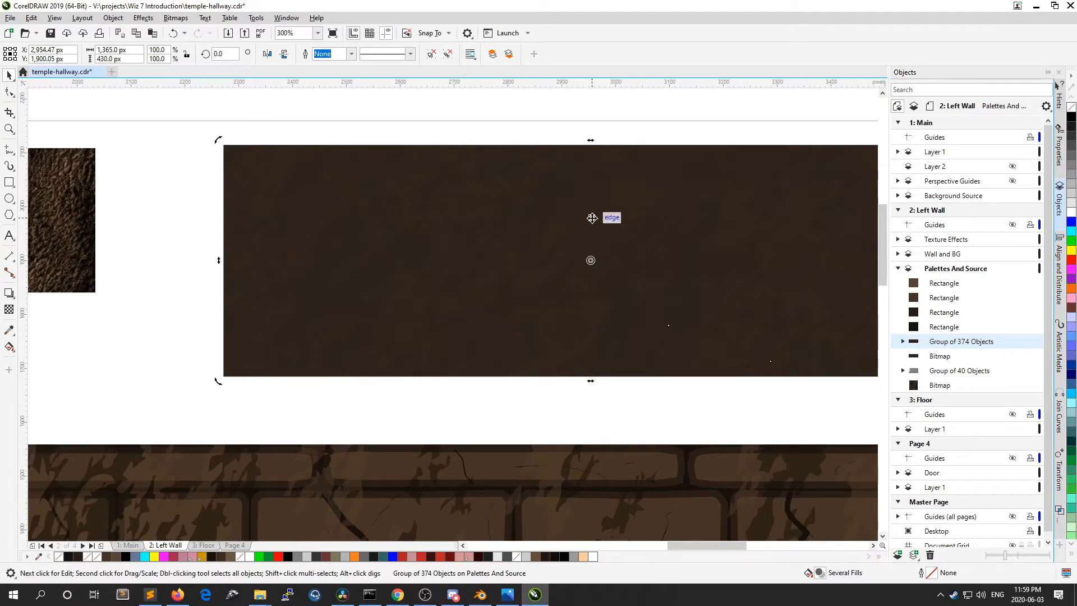
mouse_move(591, 219)
left_mouse_down()
mouse_move(459, 233)
mouse_move(517, 212)
left_mouse_up()
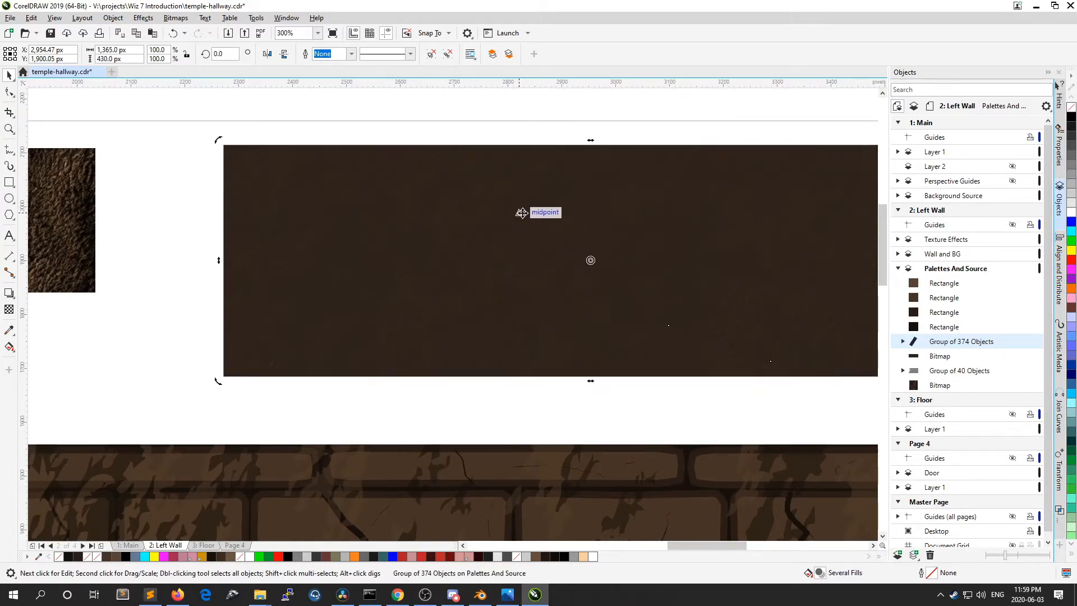
key("ctrl+z")
Step: Move the traced group off the page beside the source bitmap, to about X 4,600 px and Y 1,778 px
left_click_drag(487, 331, 572, 241)
scroll(560, 253, "up", 3)
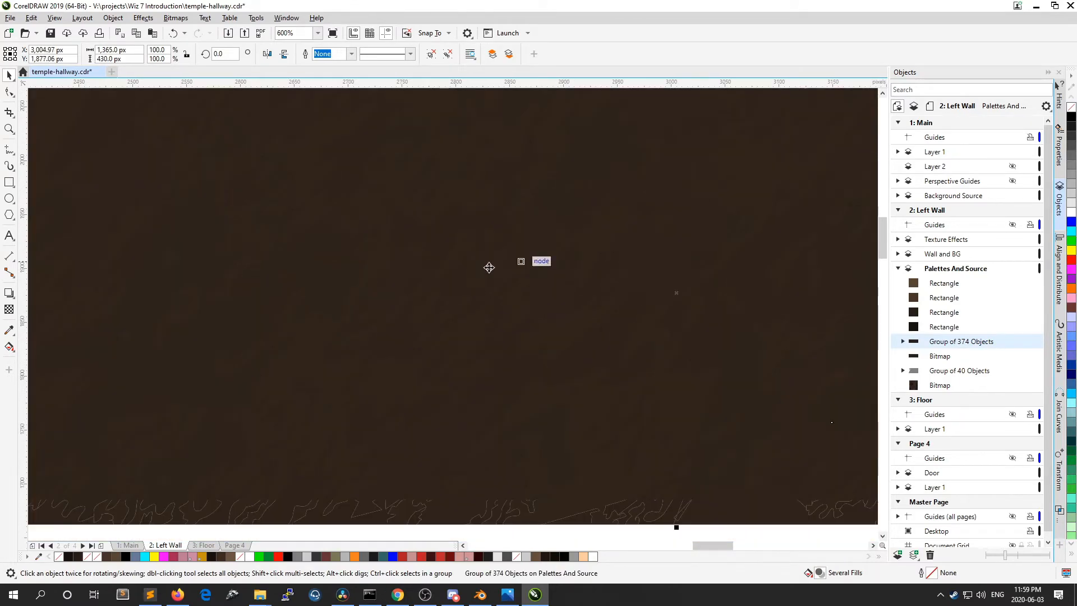
scroll(492, 263, "down", 3)
scroll(370, 387, "up", 6)
left_click_drag(445, 221, 384, 268)
scroll(440, 256, "down", 2)
scroll(570, 231, "down", 1)
scroll(570, 231, "down", 2)
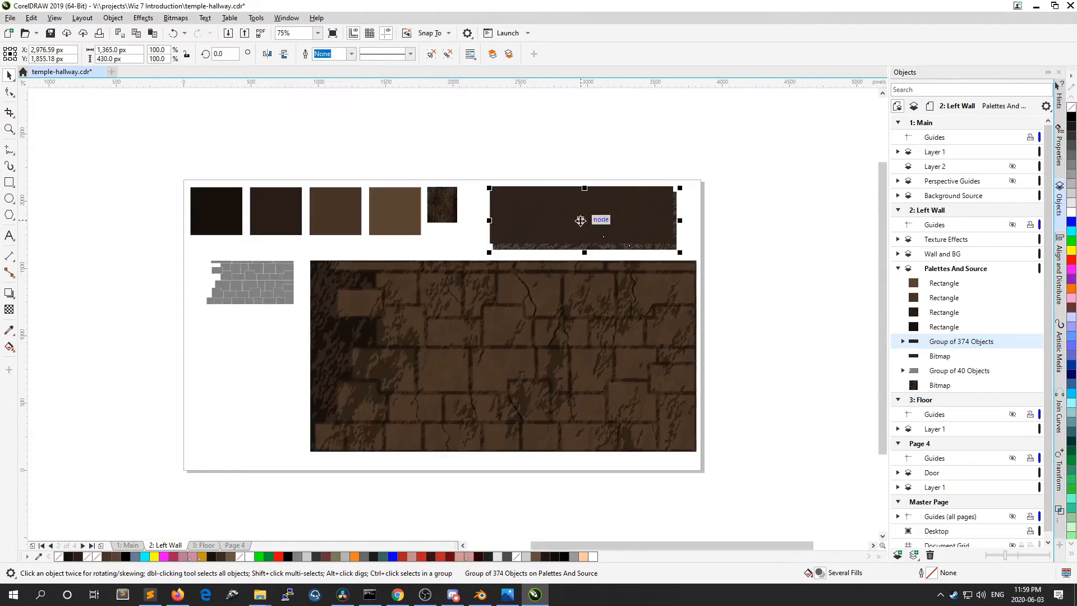
left_click_drag(579, 219, 781, 224)
Step: Examine the curve outlines in the traced group and compare them with the texture patches on the stone wall artwork
scroll(781, 224, "up", 5)
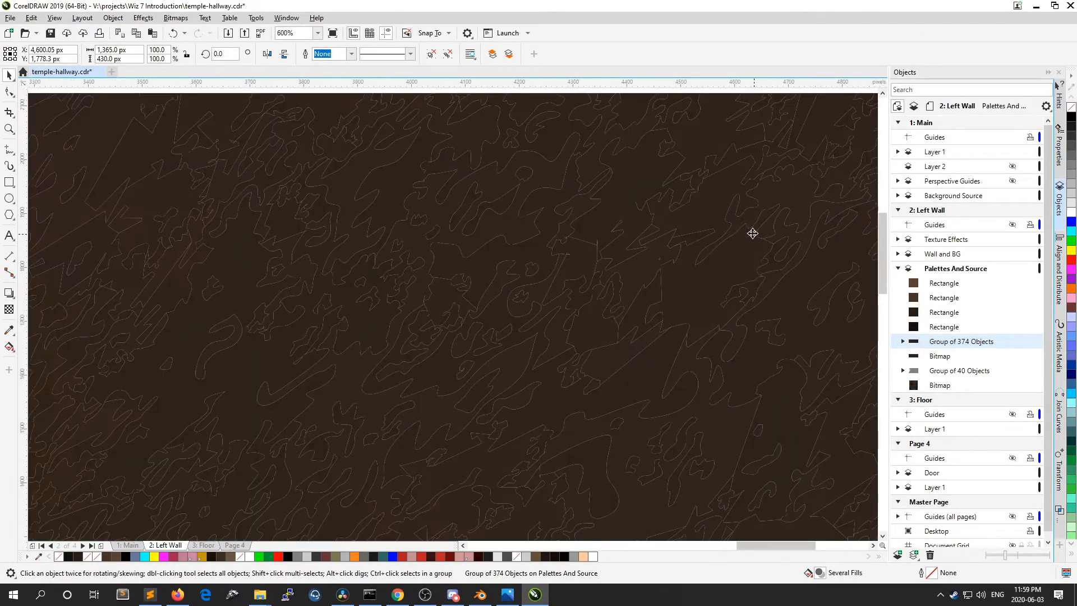
scroll(752, 233, "down", 1)
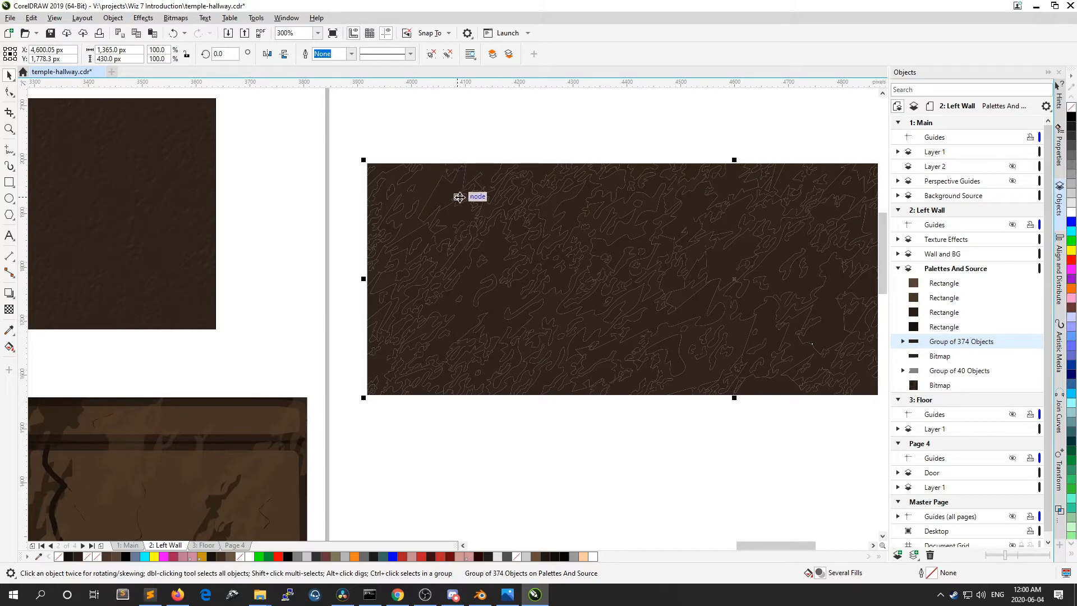
scroll(415, 187, "up", 1)
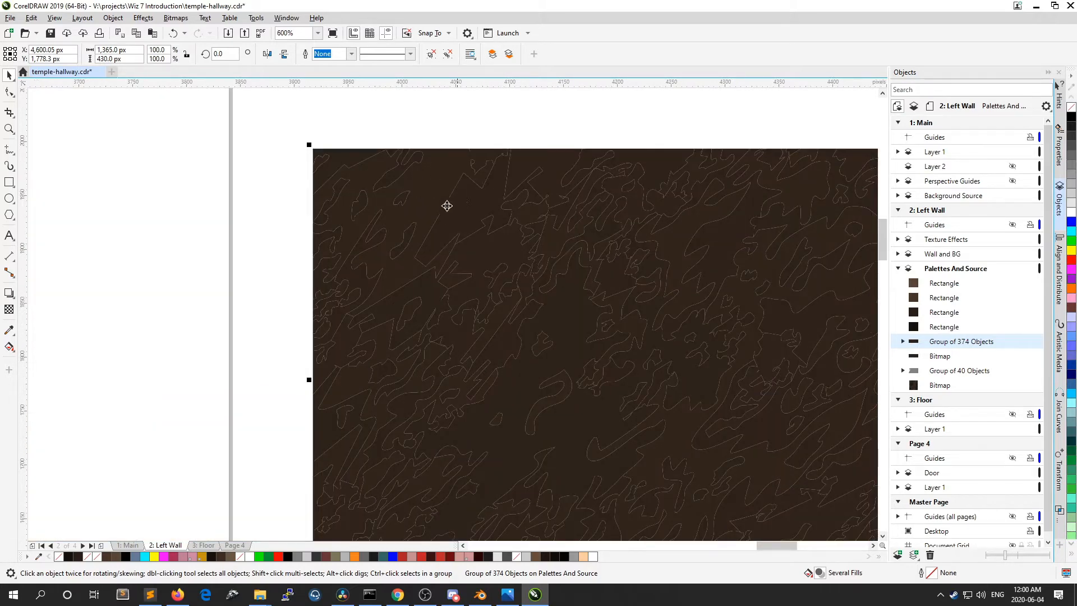
scroll(446, 203, "down", 1)
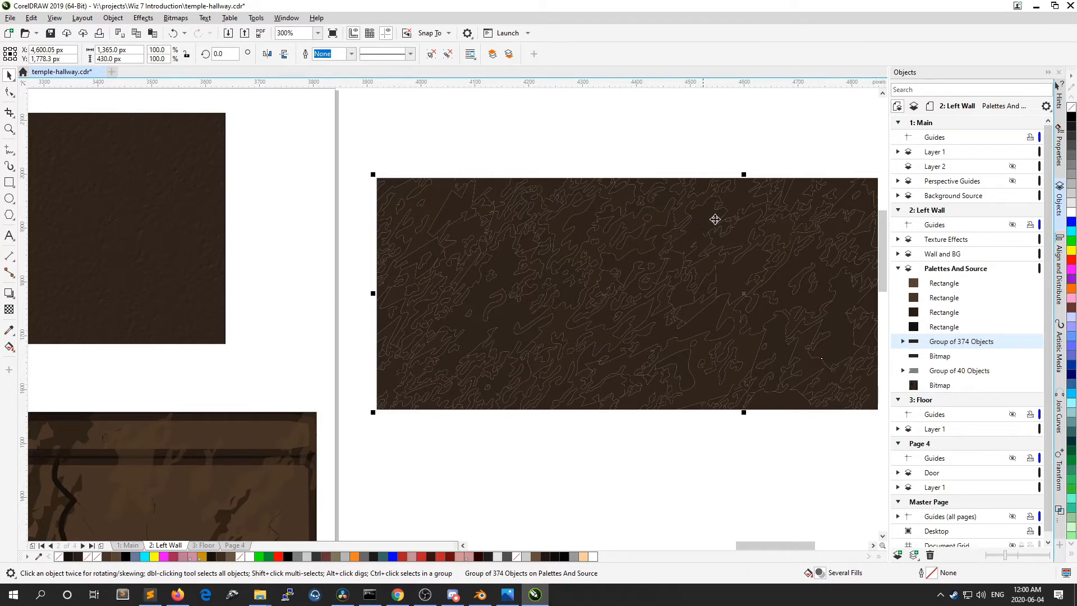
scroll(702, 267, "down", 3)
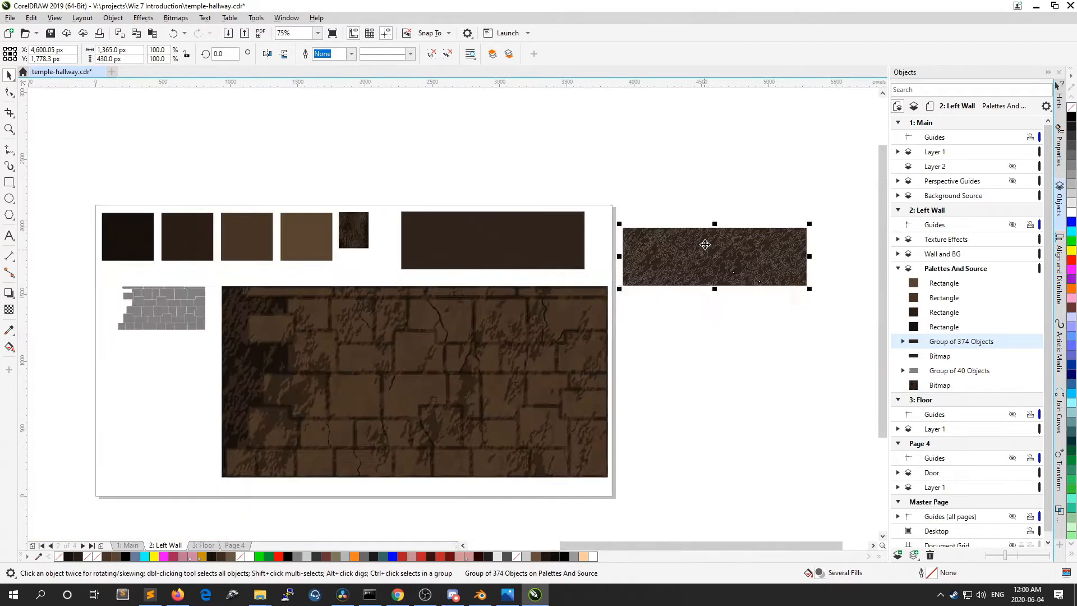
scroll(679, 281, "up", 1)
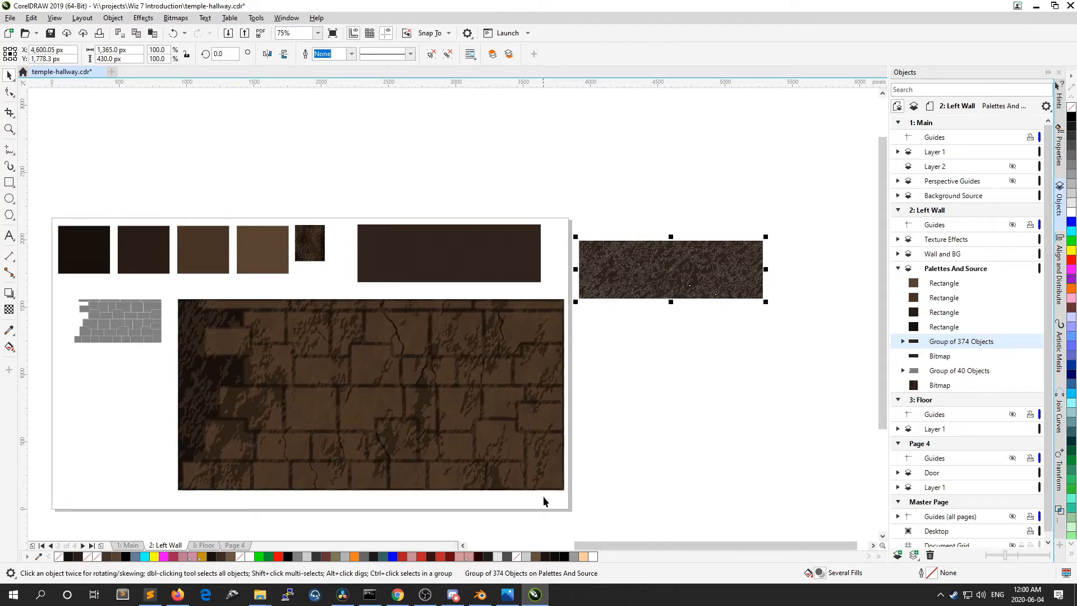
scroll(382, 453, "up", 1)
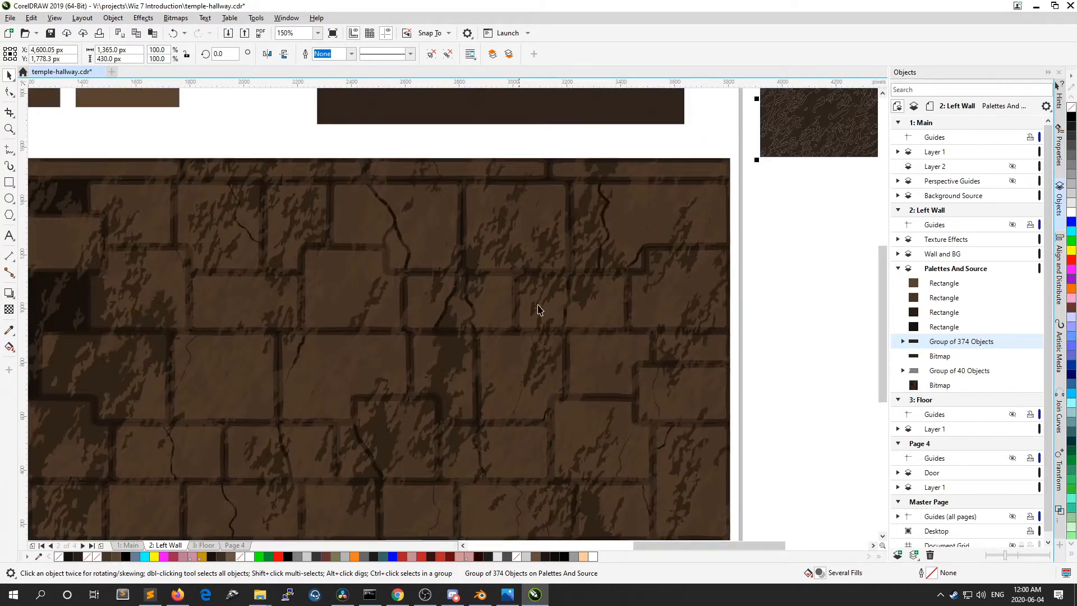
scroll(595, 252, "down", 1)
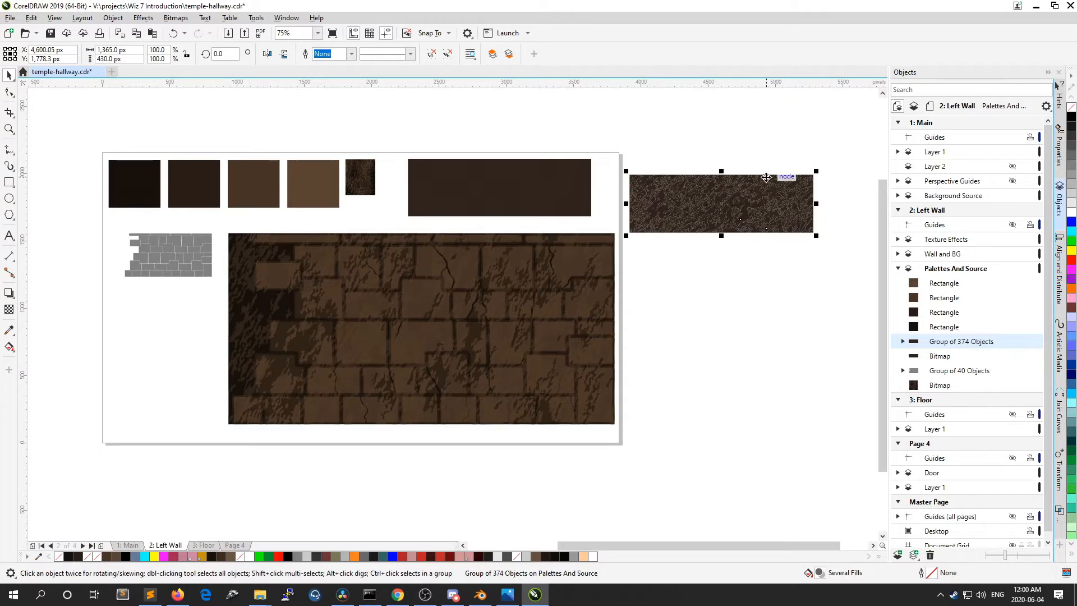
scroll(769, 177, "up", 1)
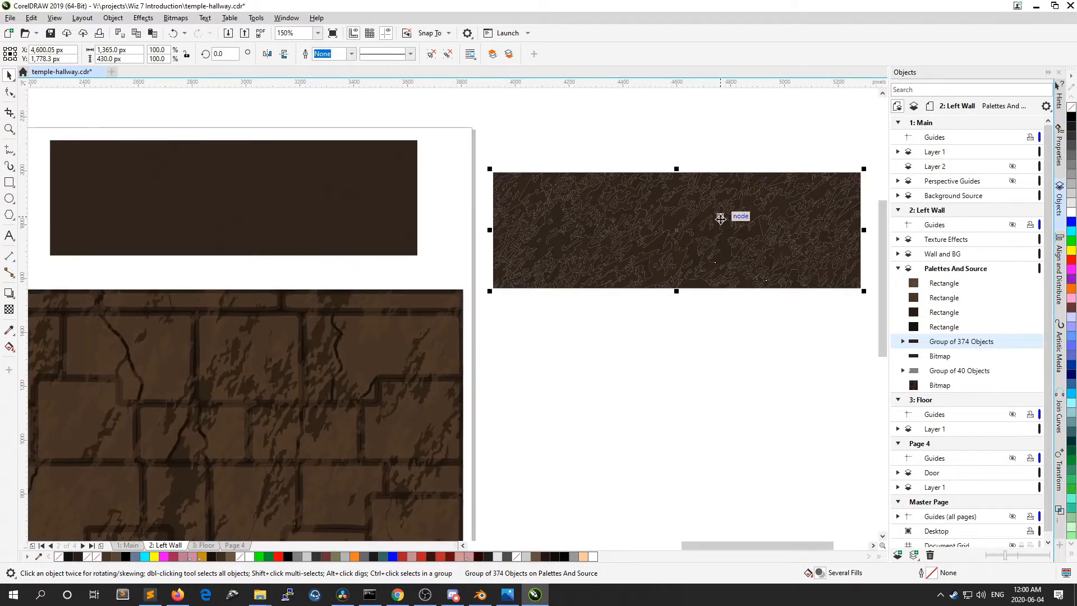
scroll(718, 214, "down", 1)
scroll(408, 312, "up", 1)
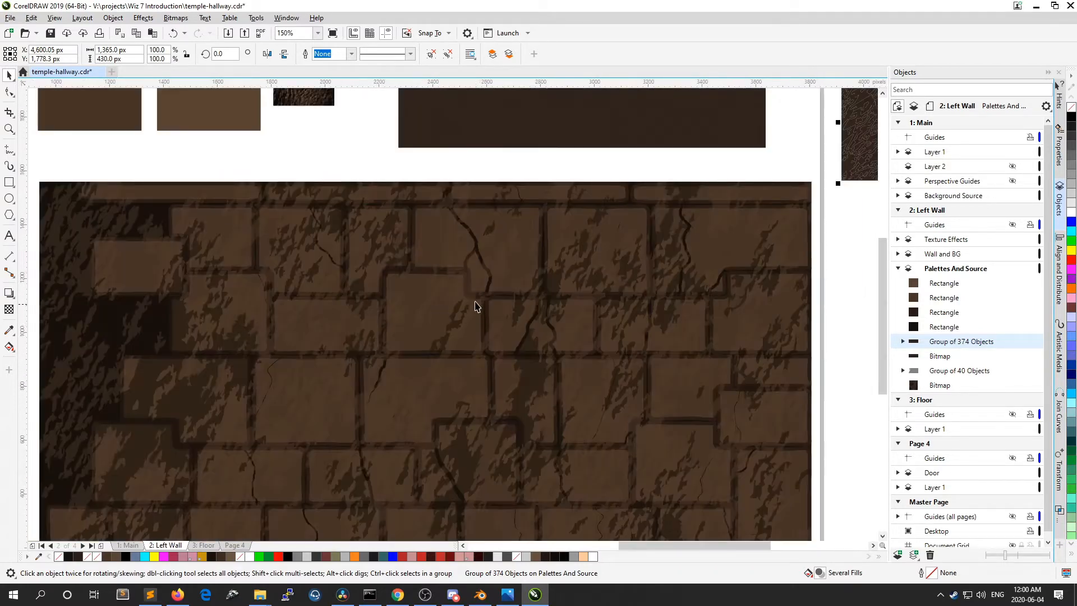
Step: Activate the Eraser tool over the wall artwork, inspect the texture patches around the large crack, and return to the Pick tool
scroll(429, 214, "up", 1)
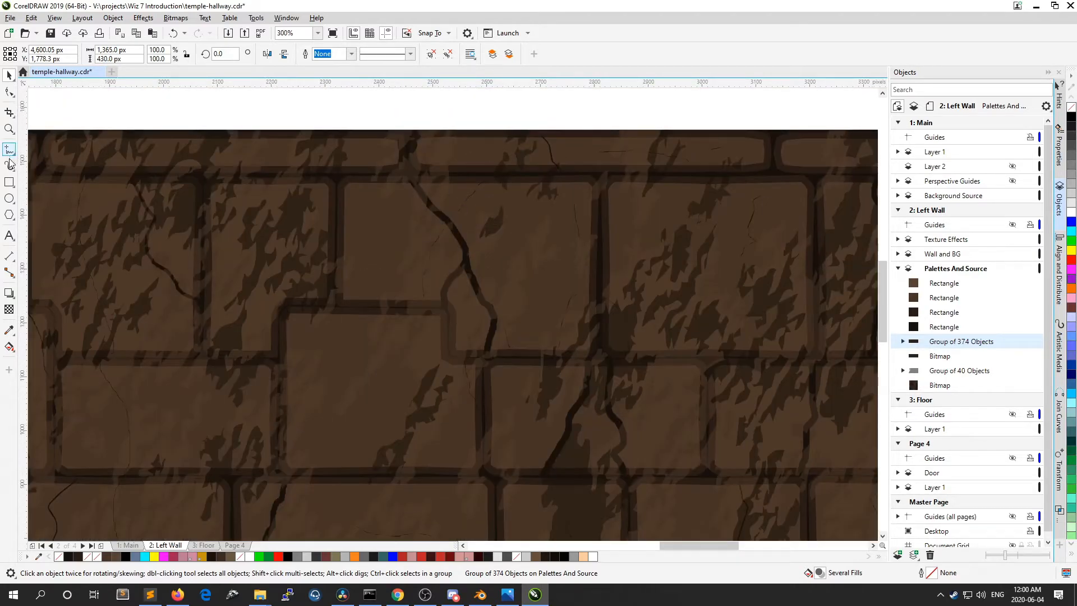
left_click(12, 114)
left_click(56, 153)
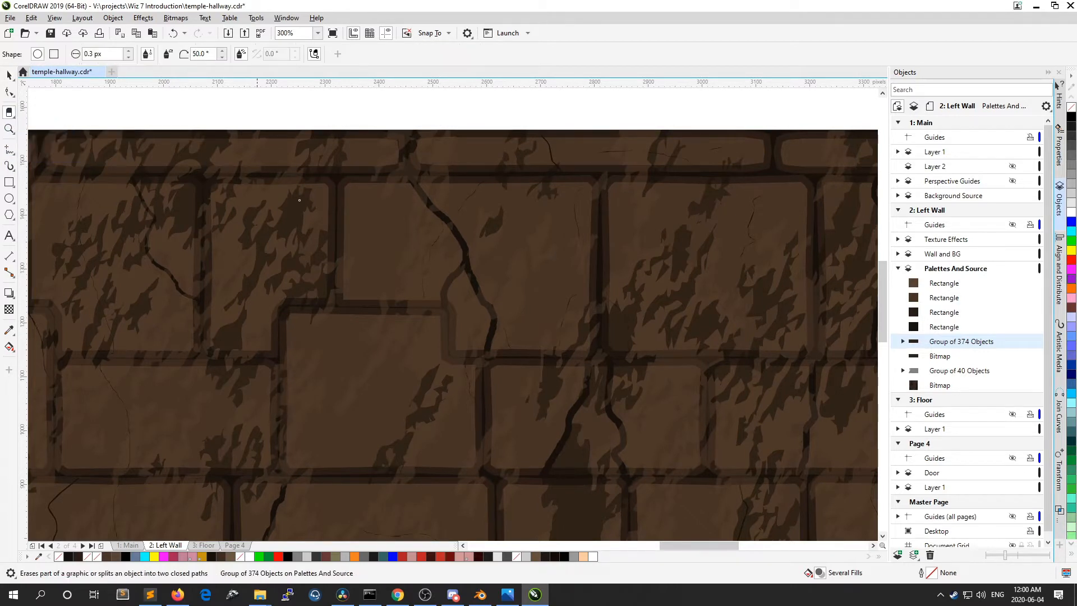
scroll(427, 156, "up", 2)
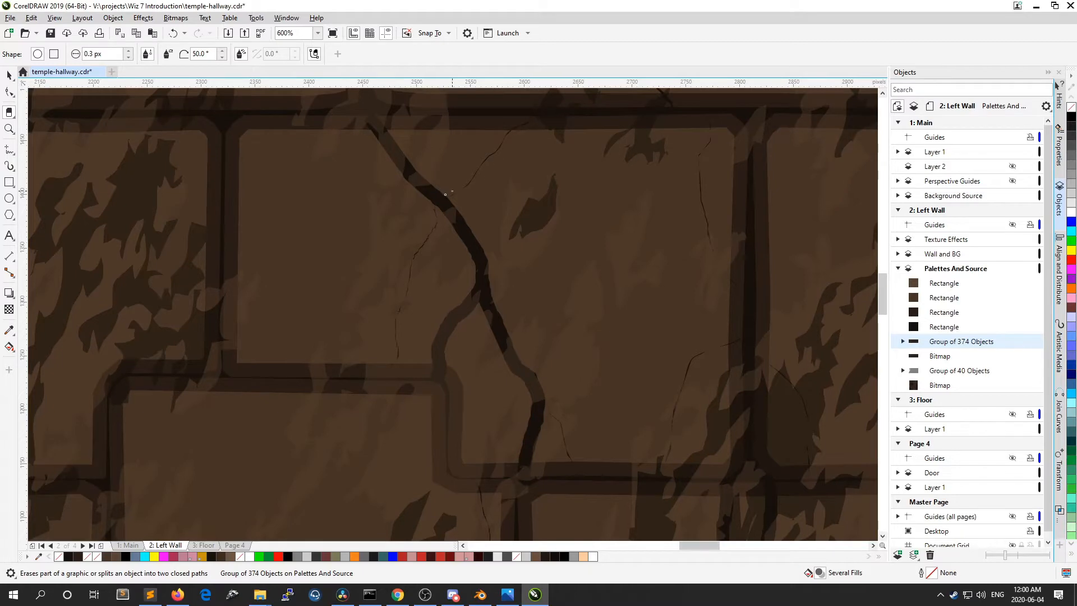
scroll(387, 359, "down", 6)
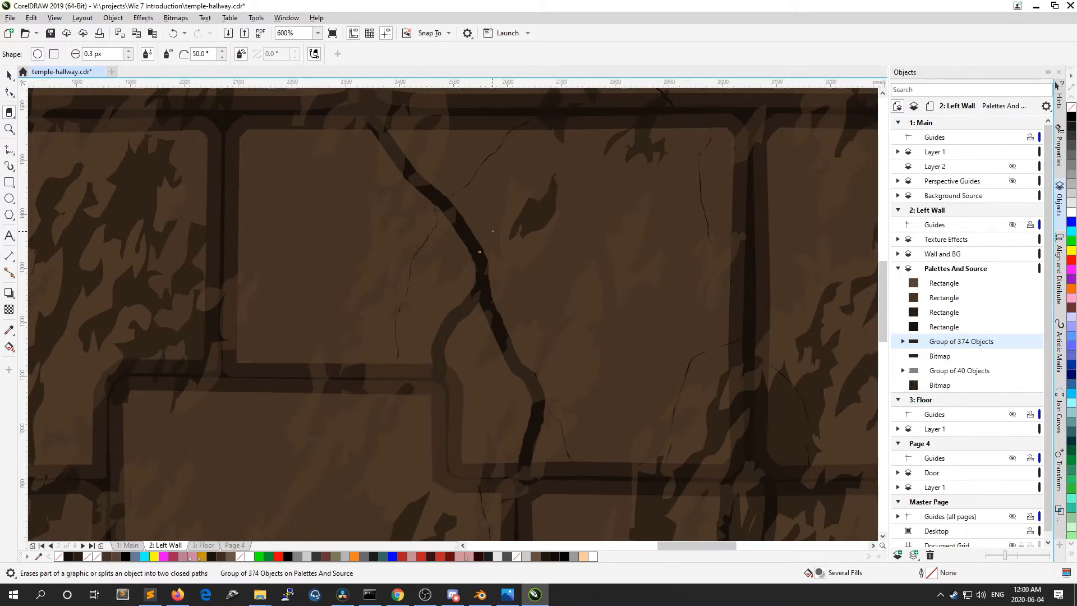
scroll(459, 337, "up", 2)
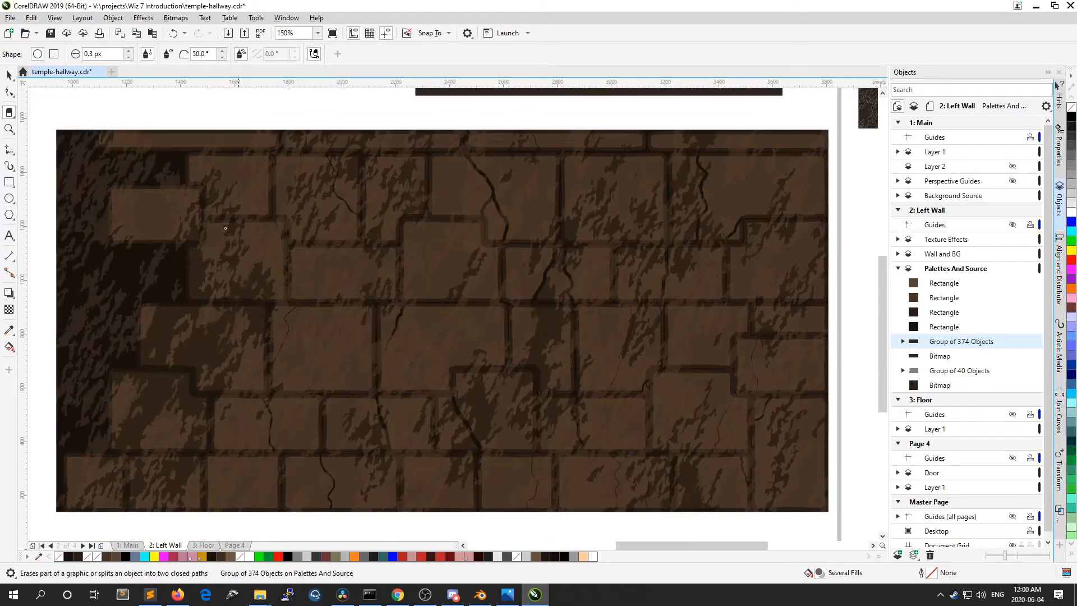
left_click(9, 75)
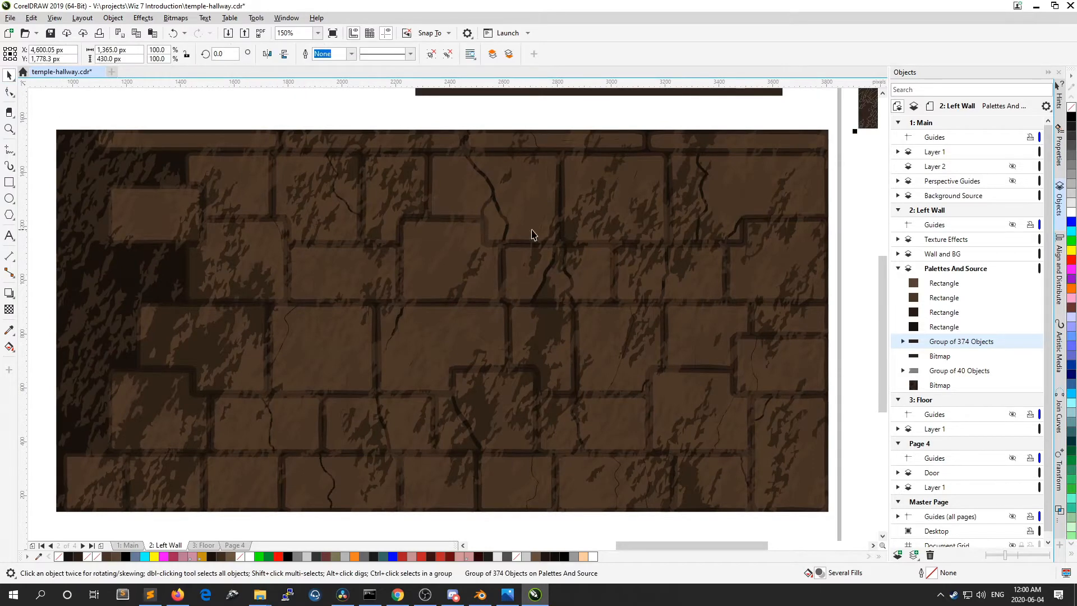
Step: Delete the traced group lying outside the page
scroll(348, 315, "down", 2)
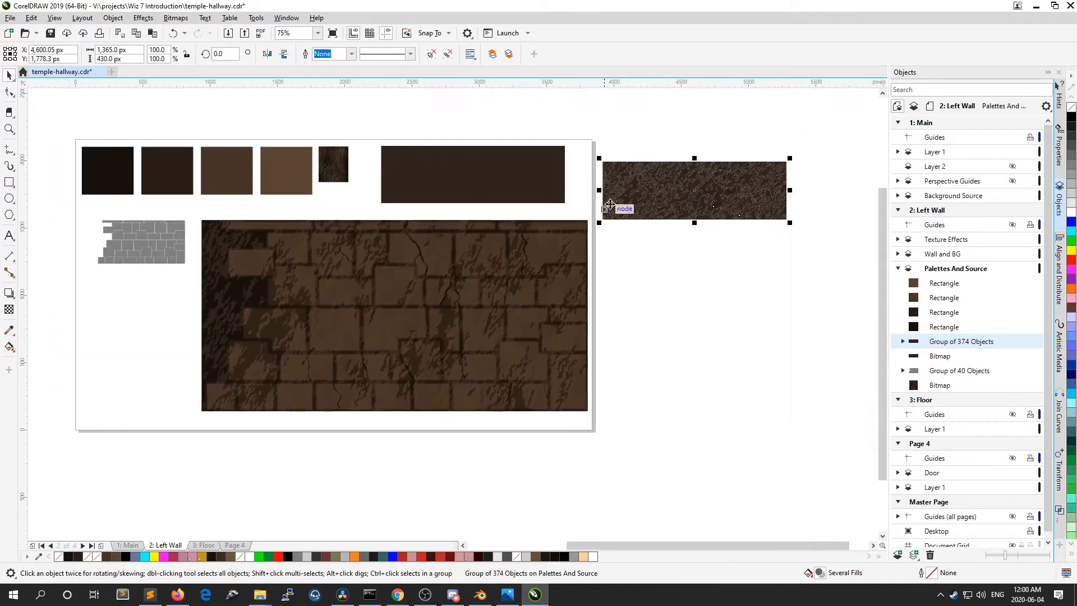
left_click(621, 149)
left_click_drag(836, 233, 826, 231)
key("Delete")
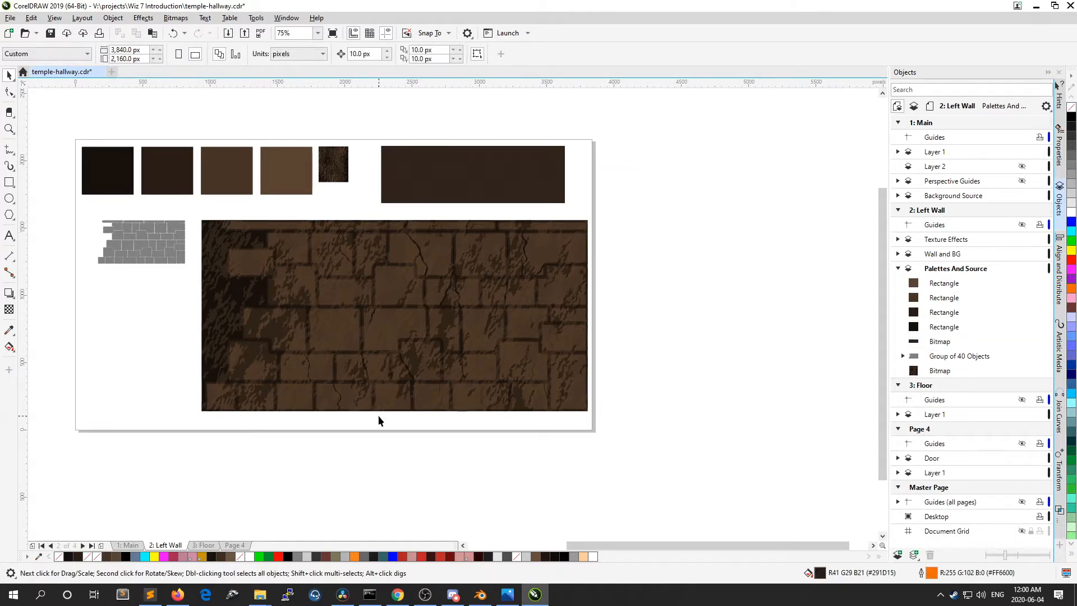
Step: Switch to the Floor page and examine the mottled brown floor texture below the palette swatches
left_click(202, 545)
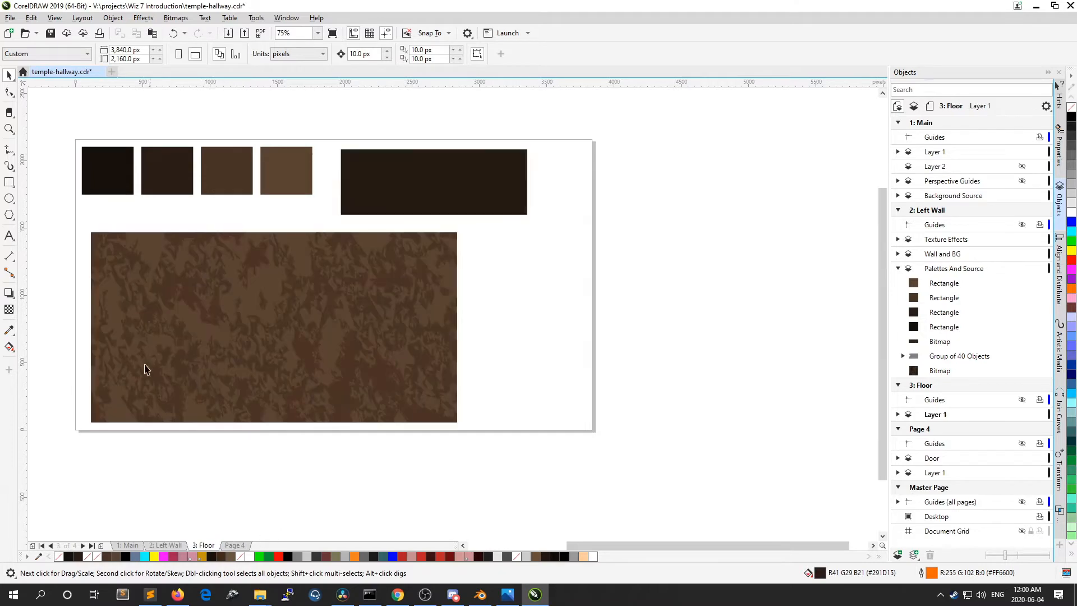
scroll(146, 365, "up", 1)
scroll(266, 331, "down", 1)
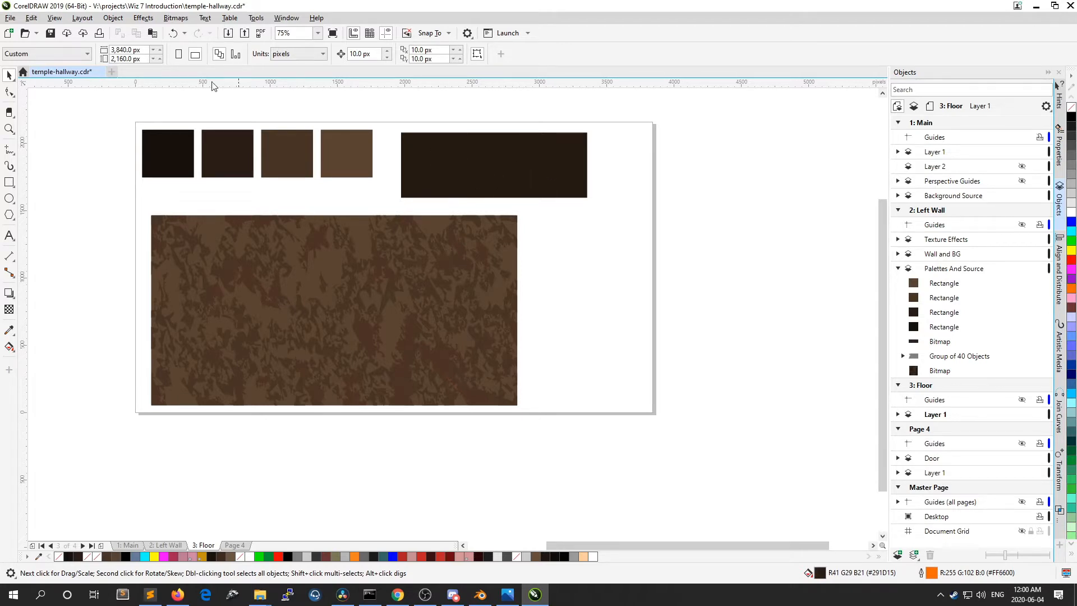
scroll(329, 365, "up", 2)
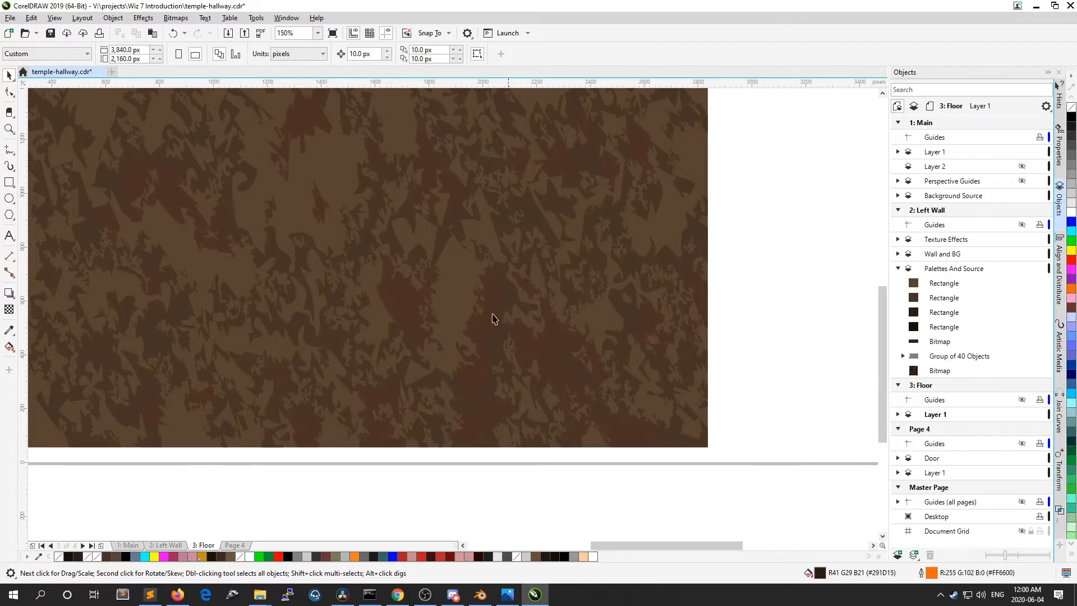
Step: Switch to Page 4 and examine the carved stone band above the doorway in the temple source photo
scroll(428, 335, "down", 2)
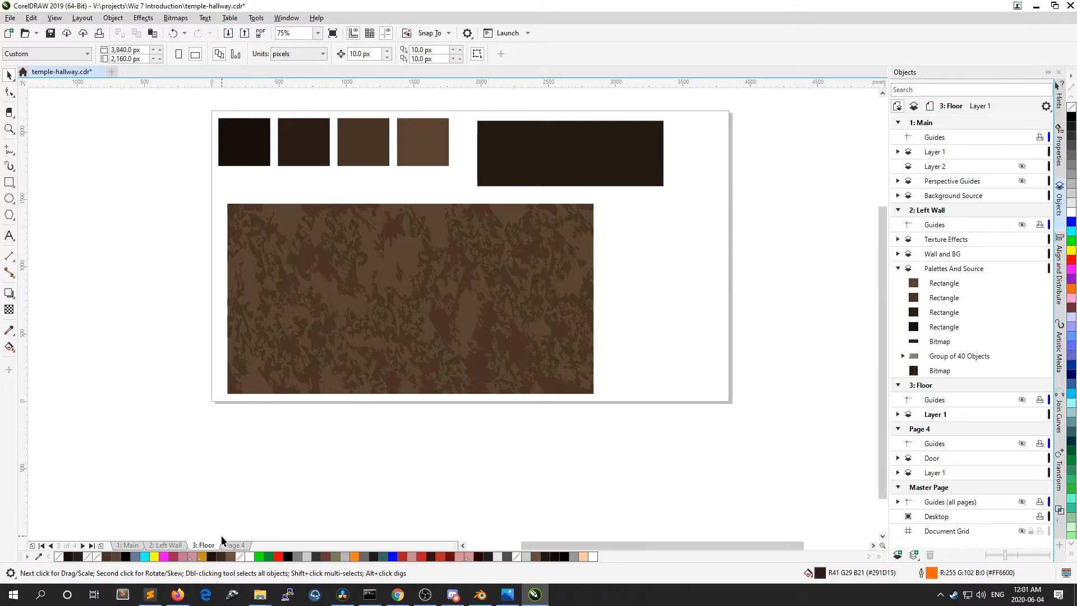
left_click(234, 545)
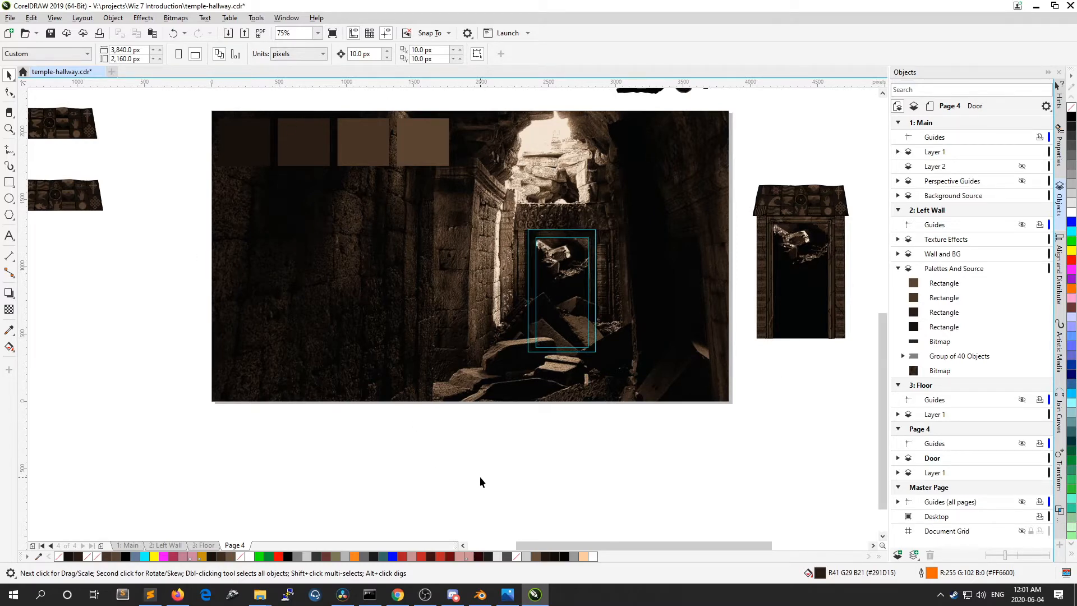
scroll(630, 546, "right", 3)
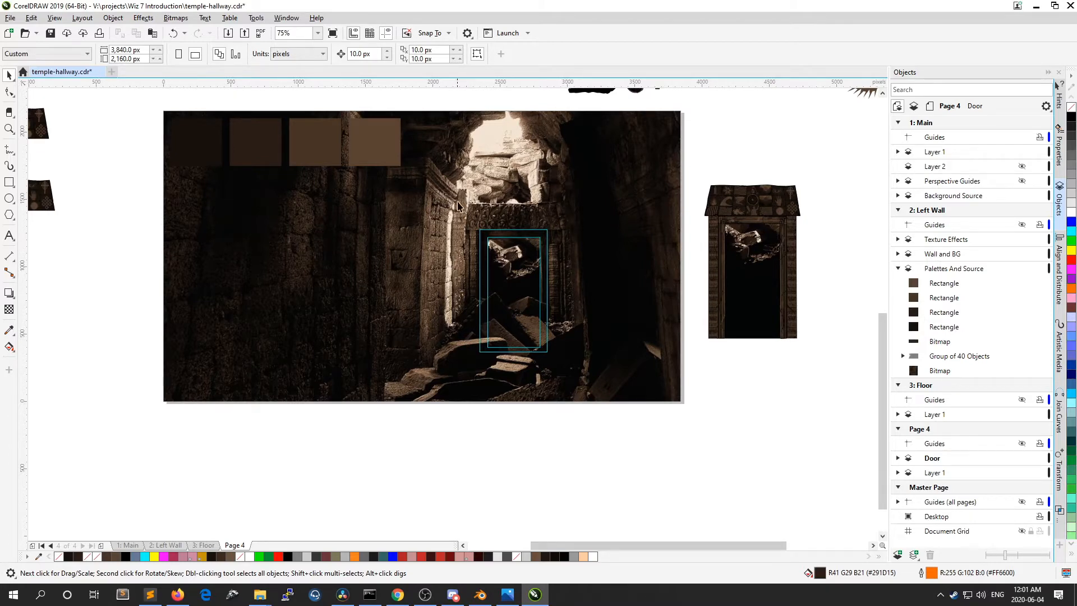
scroll(510, 232, "up", 2)
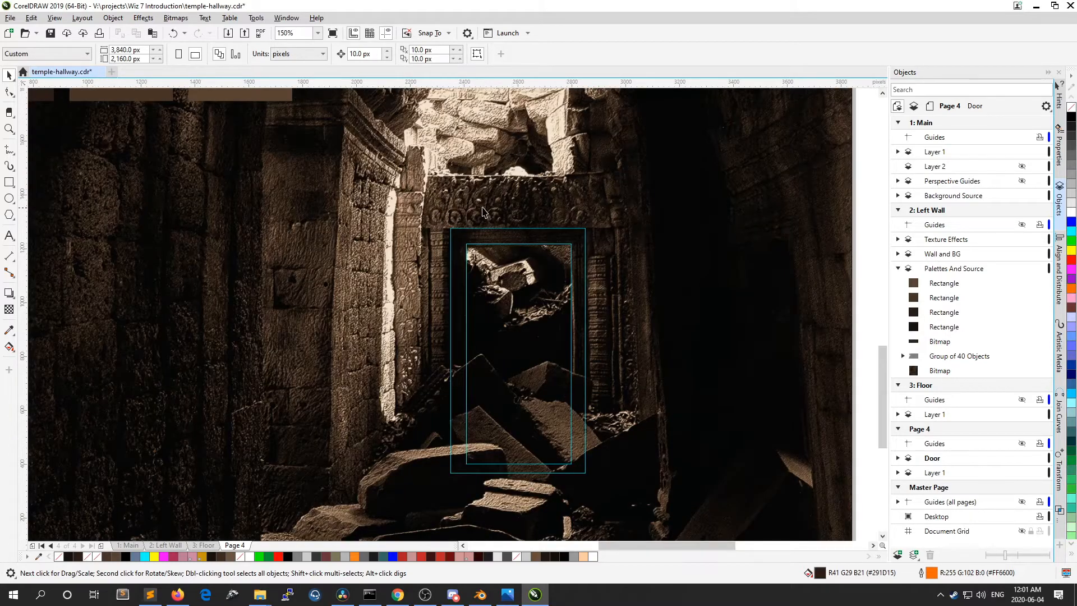
scroll(483, 211, "down", 2)
scroll(479, 226, "up", 6)
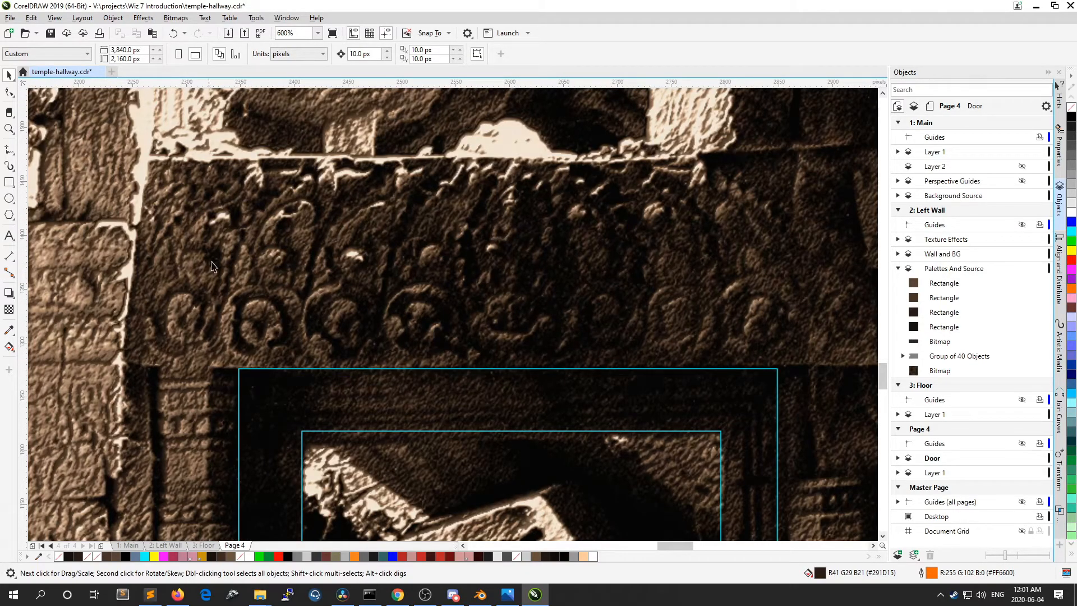
scroll(188, 256, "down", 2)
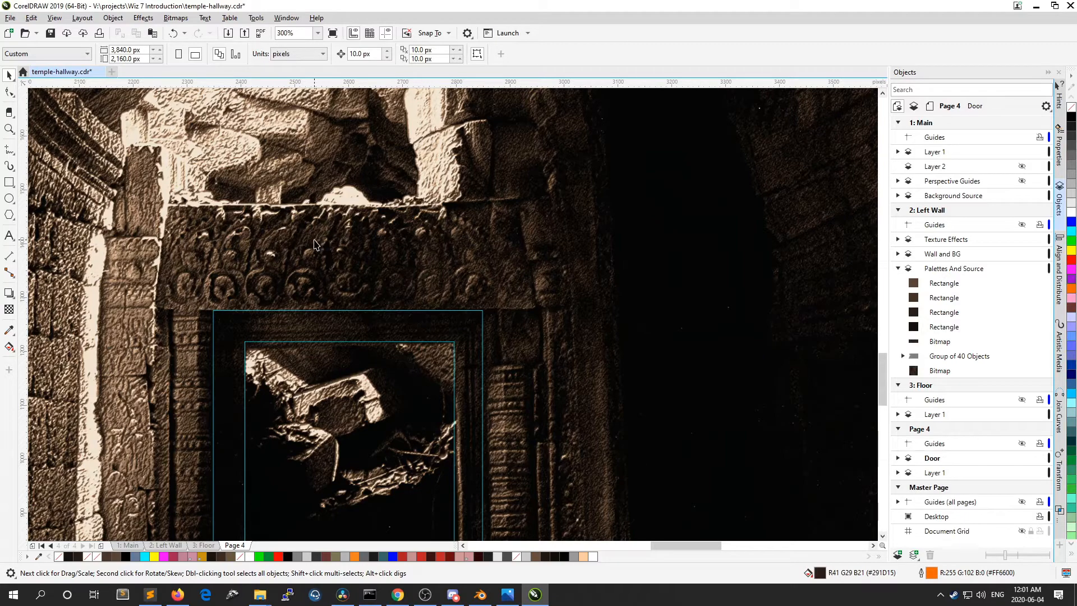
scroll(314, 245, "down", 1)
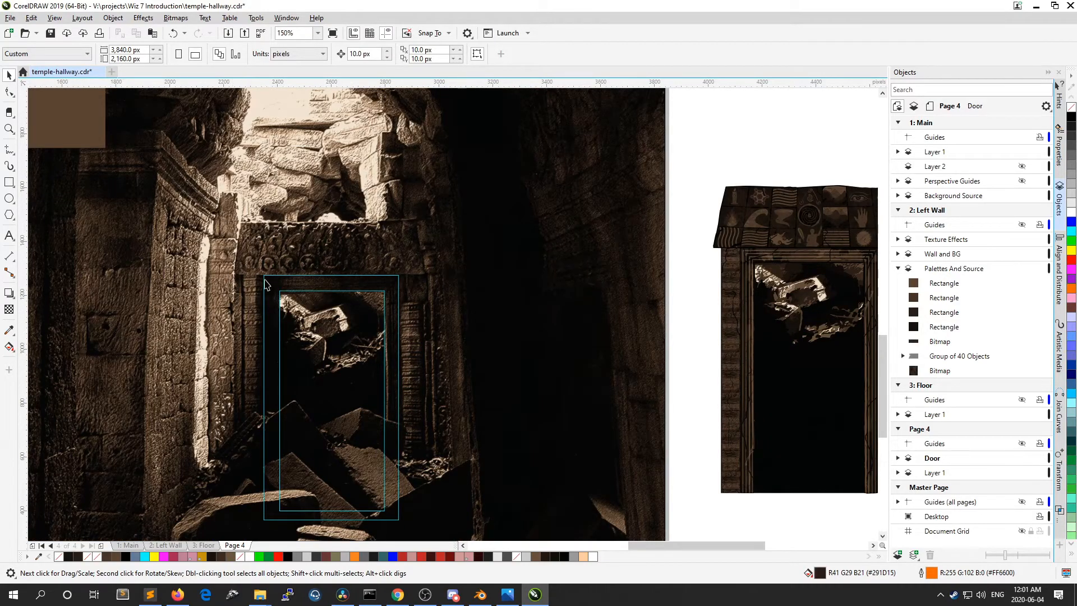
scroll(247, 288, "up", 2)
scroll(291, 261, "down", 2)
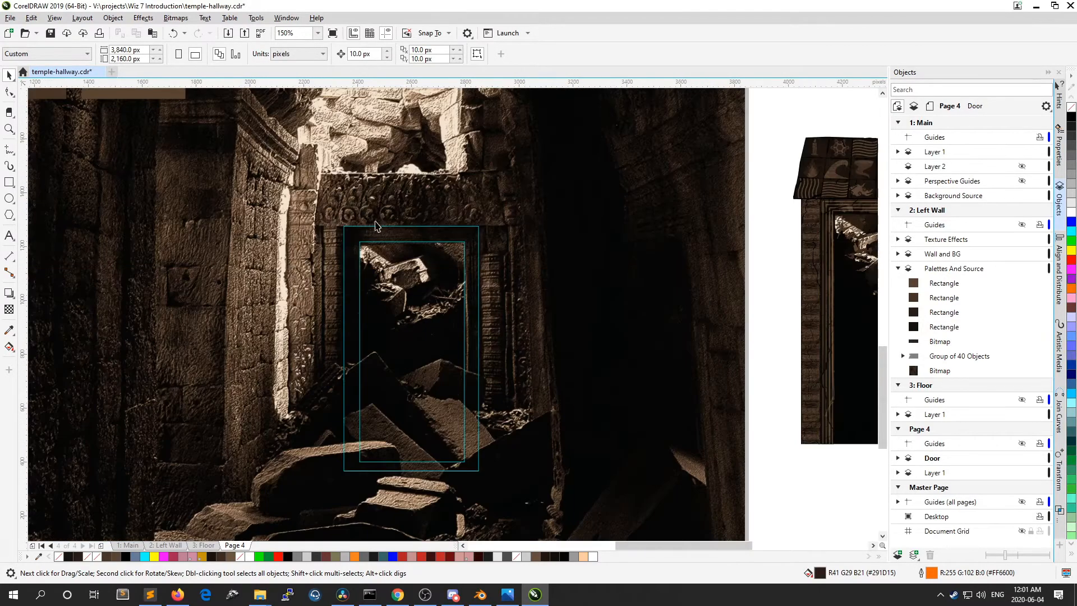
scroll(291, 261, "down", 1)
Step: Examine the symbol tiles and cracks on the lintel of the door artwork beside the page, including the open hand tile
scroll(642, 208, "up", 3)
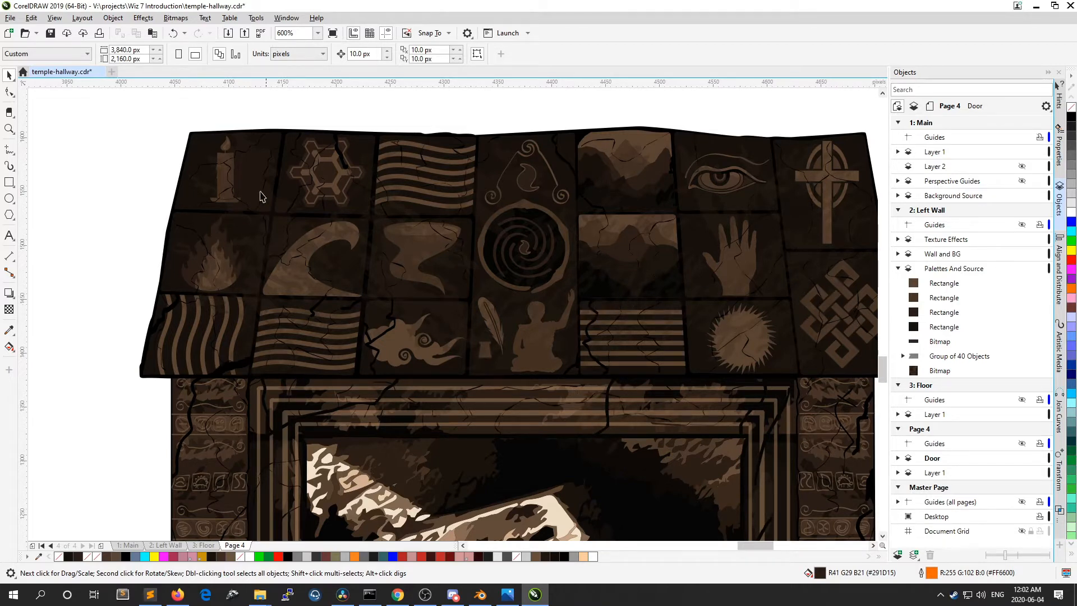
scroll(384, 262, "up", 2)
scroll(466, 264, "up", 2)
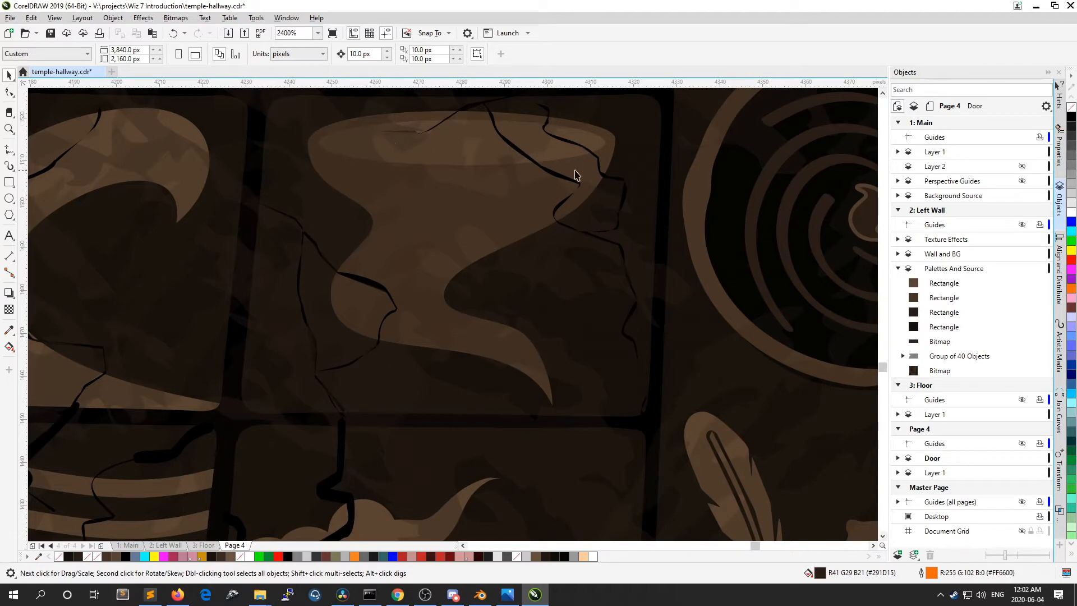
scroll(635, 373, "down", 2)
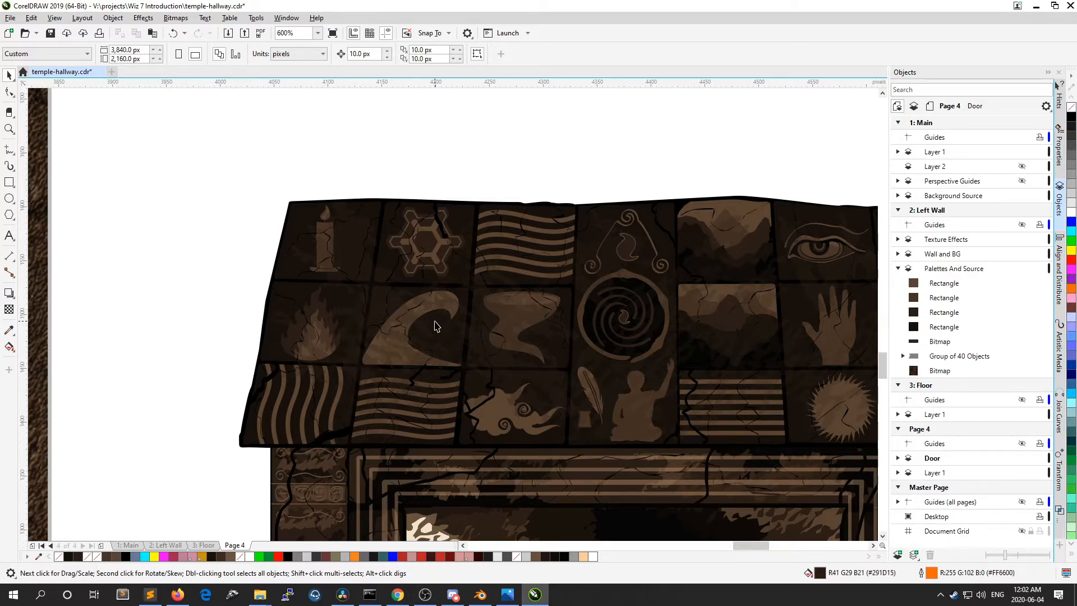
scroll(755, 315, "up", 3)
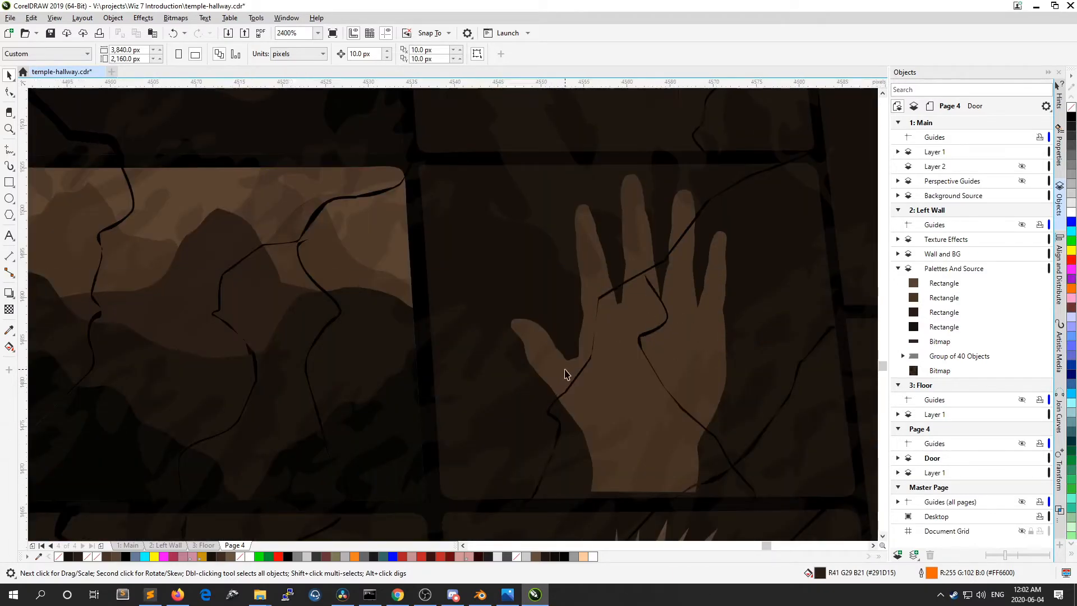
scroll(566, 364, "up", 1)
scroll(570, 356, "down", 1)
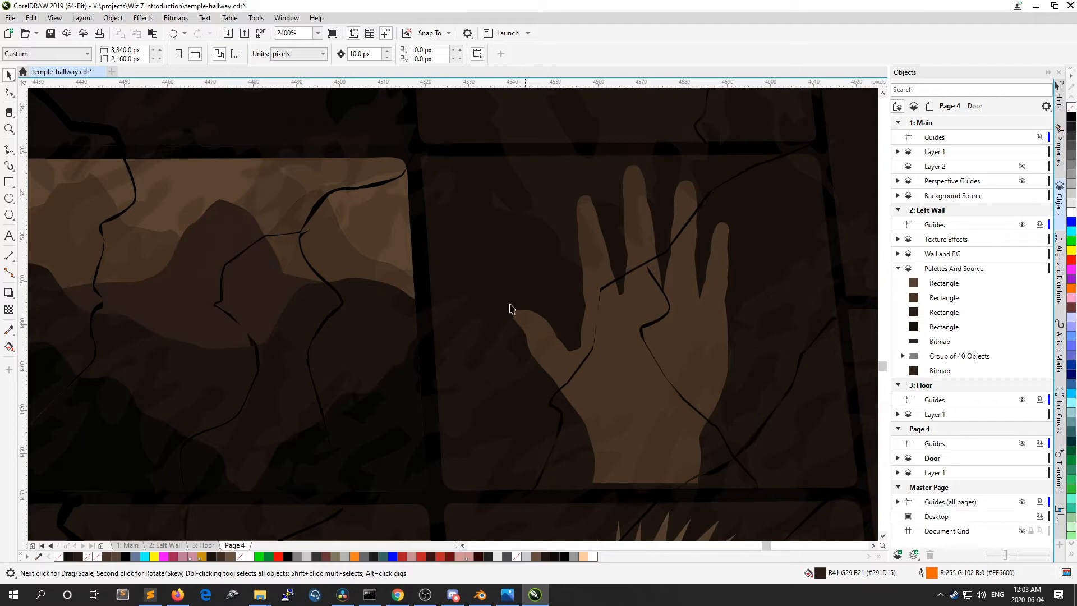
scroll(587, 312, "down", 3)
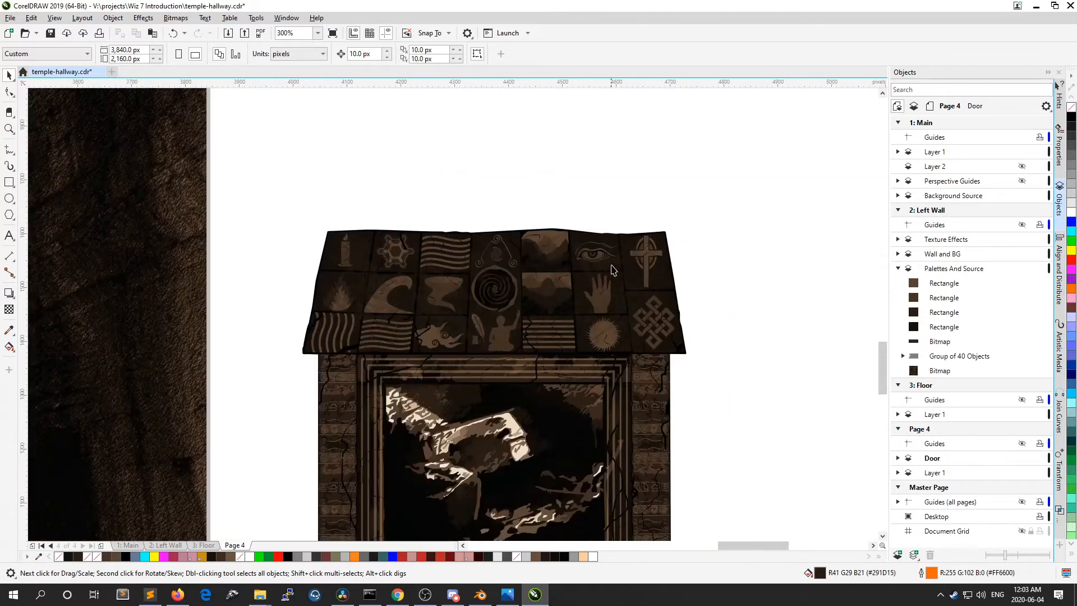
Step: Sketch a rough freehand outline of an open hand, about 118 by 126 px, in the empty area above the door lintel
left_click(7, 151)
scroll(528, 194, "up", 1)
scroll(561, 247, "down", 1)
right_click(560, 255)
left_click(524, 262)
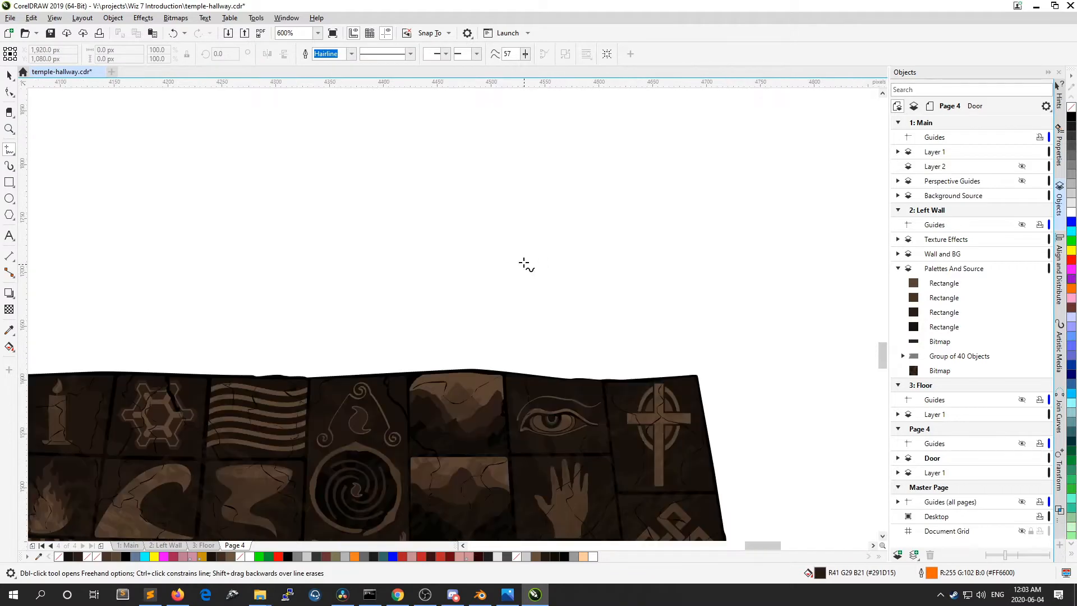
mouse_move(529, 284)
left_mouse_down()
mouse_move(509, 246)
mouse_move(517, 236)
mouse_move(524, 253)
mouse_move(544, 253)
mouse_move(550, 187)
mouse_move(563, 178)
mouse_move(563, 206)
mouse_move(572, 181)
mouse_move(586, 177)
mouse_move(582, 207)
mouse_move(606, 178)
mouse_move(596, 221)
mouse_move(607, 207)
mouse_move(636, 207)
mouse_move(618, 251)
mouse_move(544, 306)
left_mouse_up()
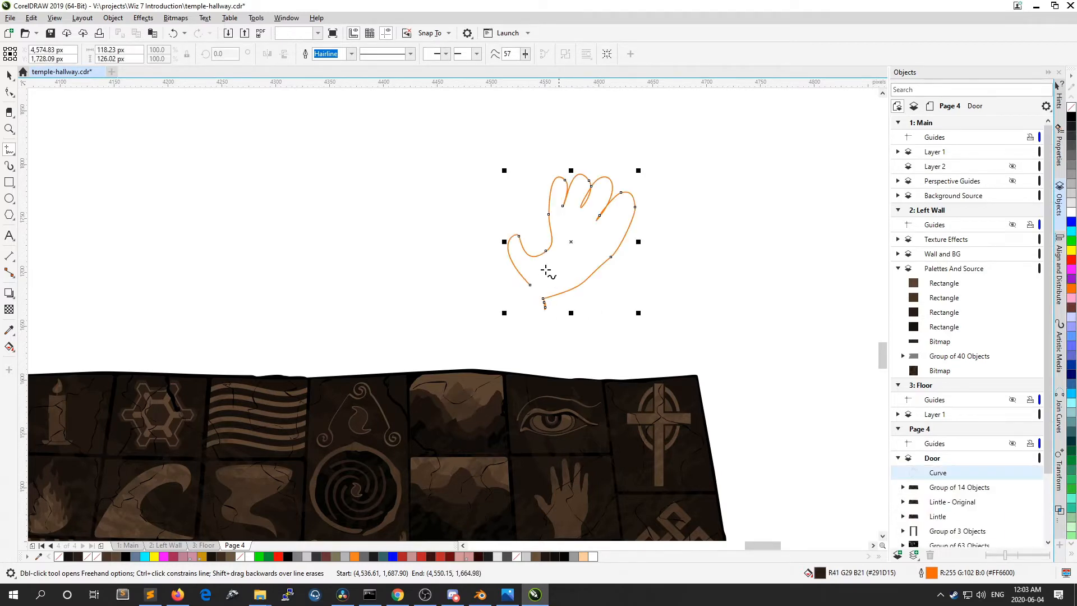
scroll(546, 271, "up", 2)
scroll(558, 272, "down", 2)
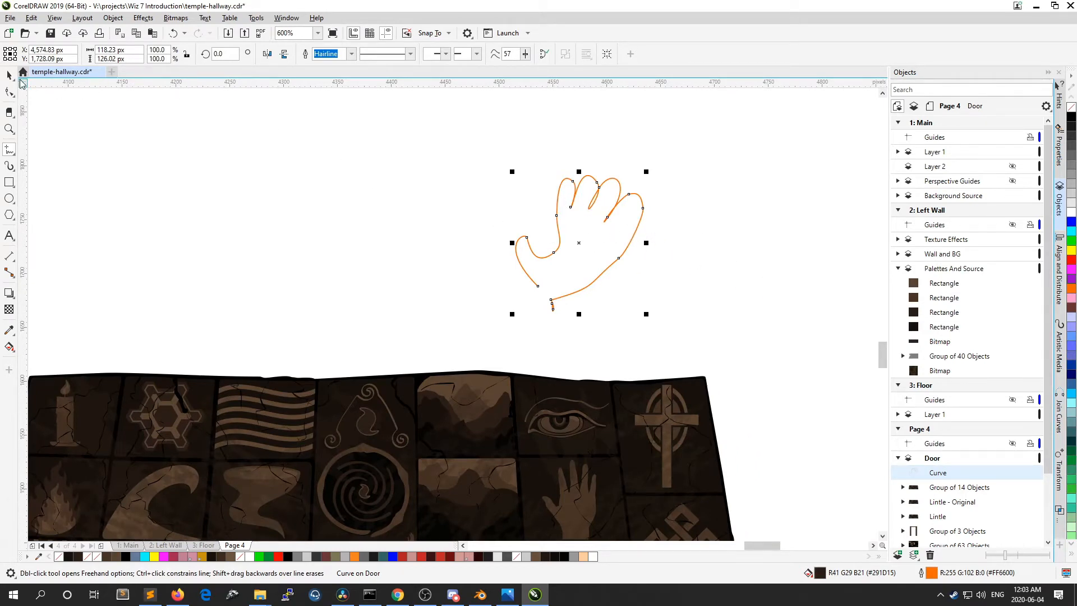
left_click(9, 75)
left_click(479, 175)
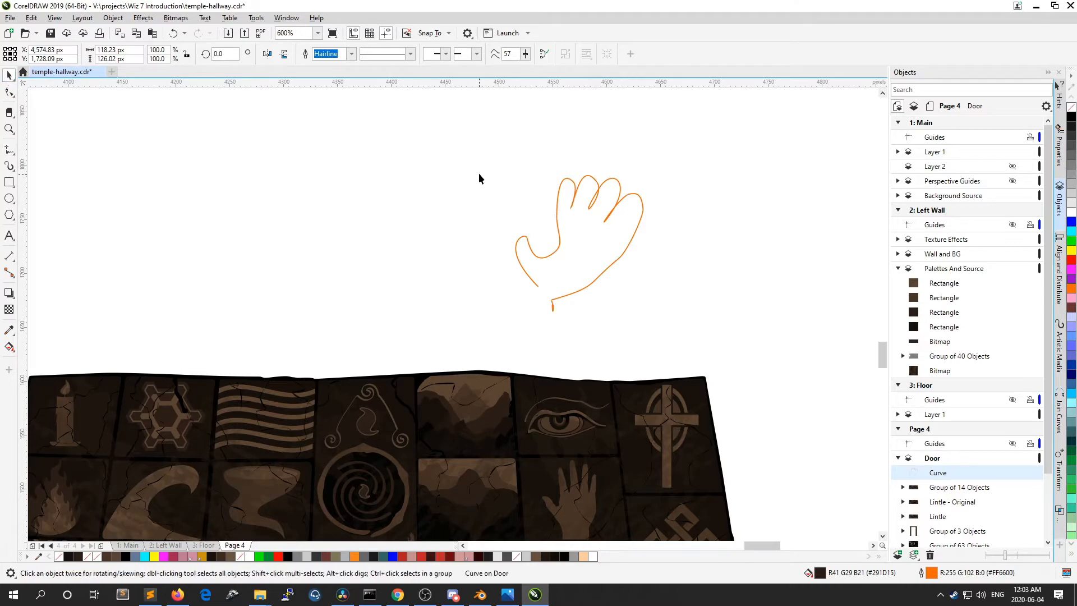
Step: Examine the open hand tile and the raised hand of the seated figure on the door lintel
scroll(510, 191, "down", 1)
scroll(559, 400, "up", 2)
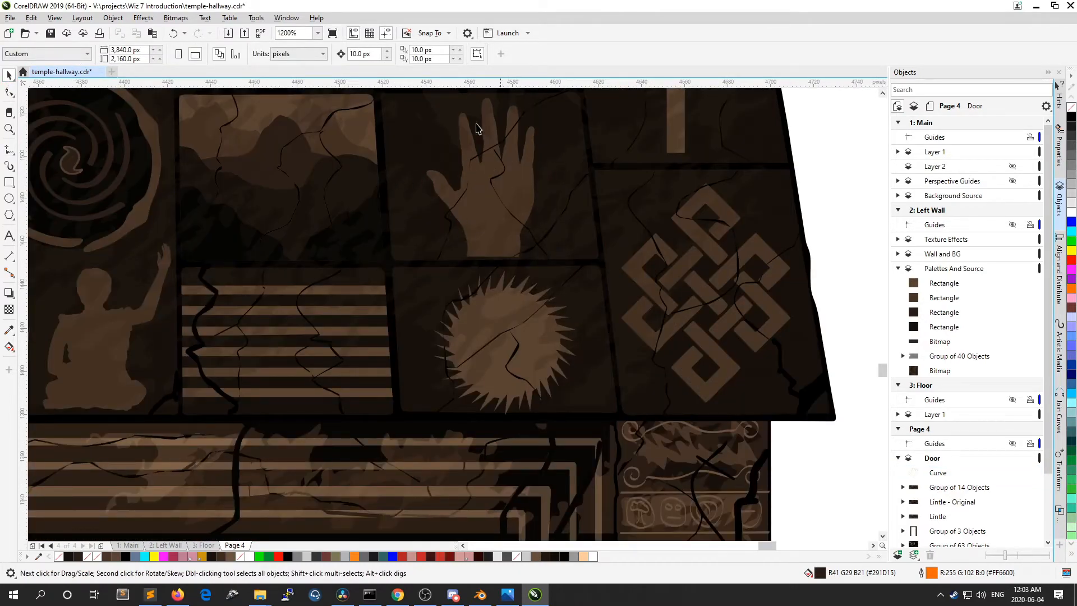
scroll(144, 221, "up", 3)
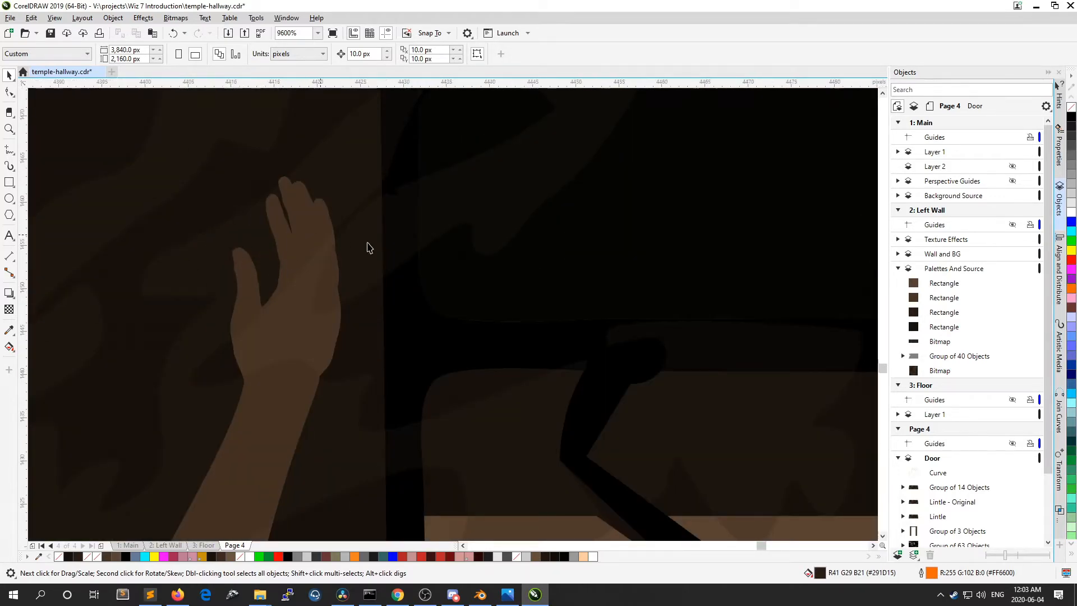
scroll(271, 368, "down", 3)
scroll(121, 466, "up", 1)
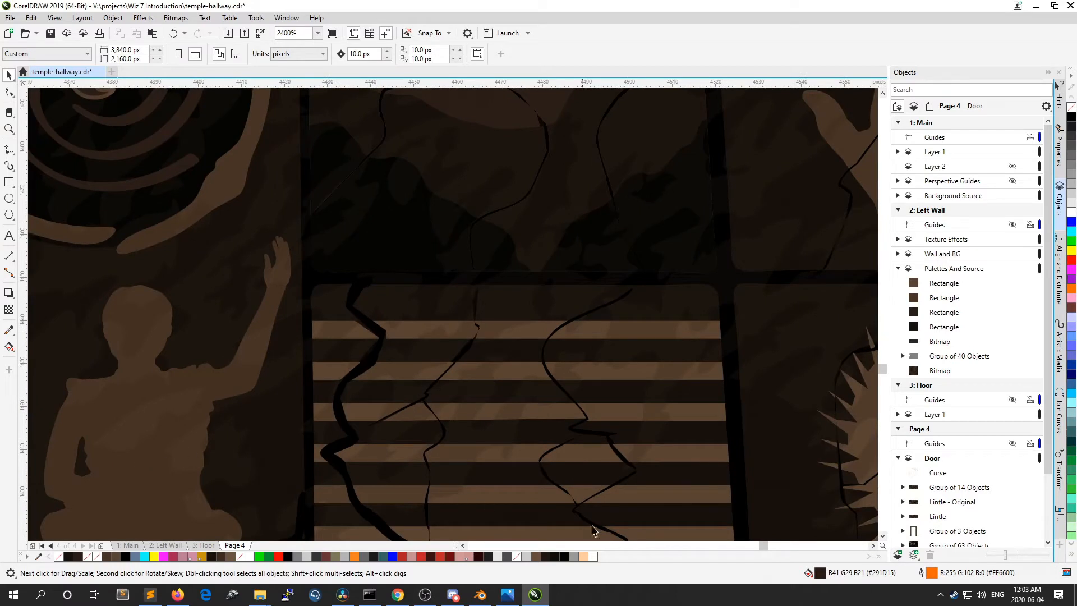
scroll(237, 251, "up", 1)
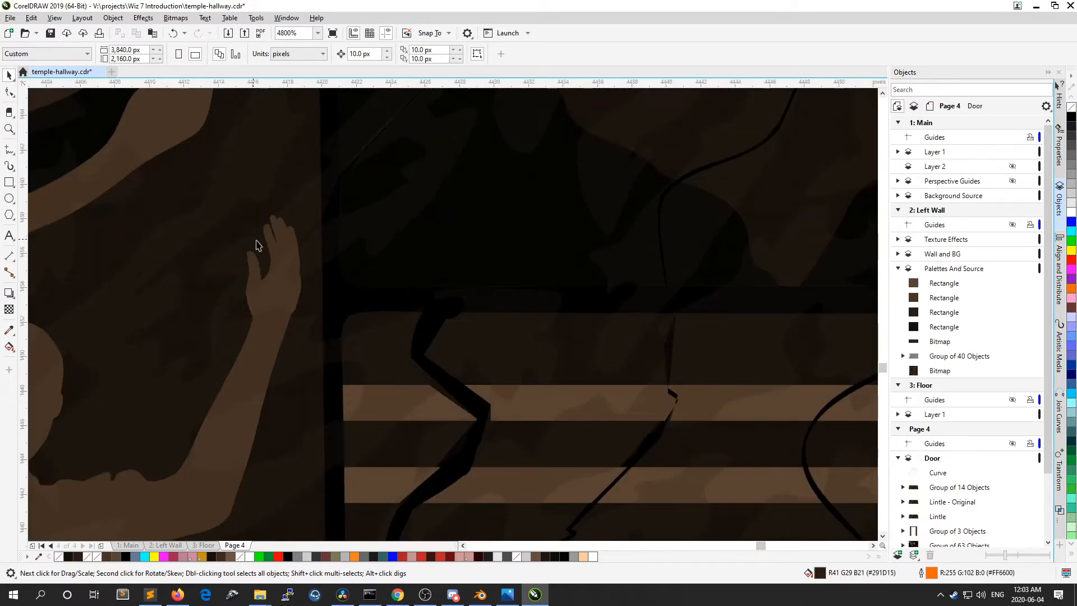
scroll(263, 242, "up", 1)
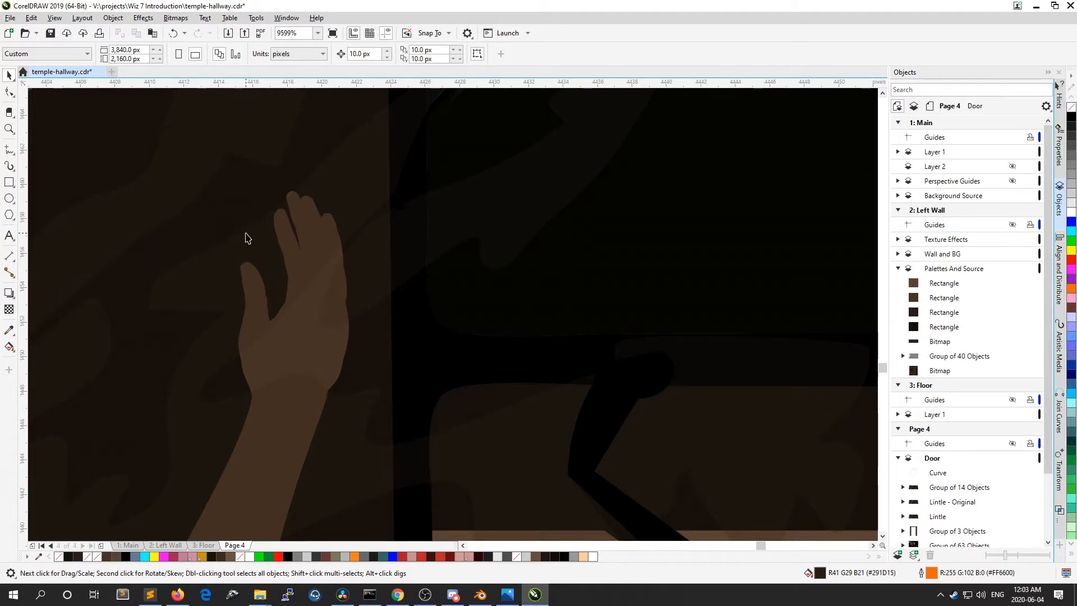
scroll(249, 233, "up", 1)
Step: Try to show the nodes of the seated figure's raised hand in the lintel group
left_click(9, 91)
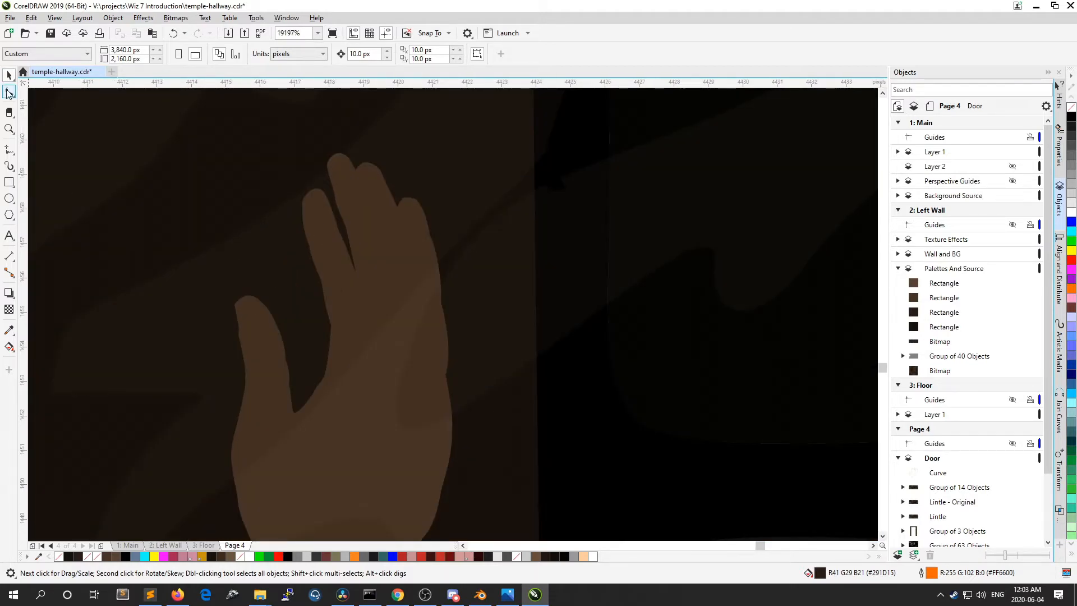
scroll(474, 239, "down", 4)
scroll(483, 244, "up", 2)
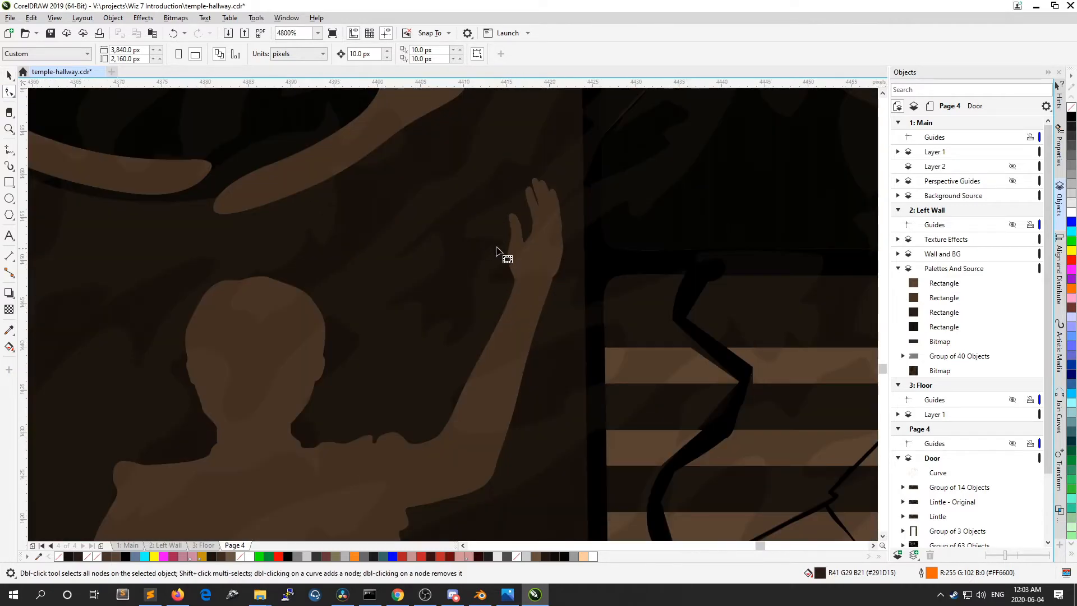
key("space")
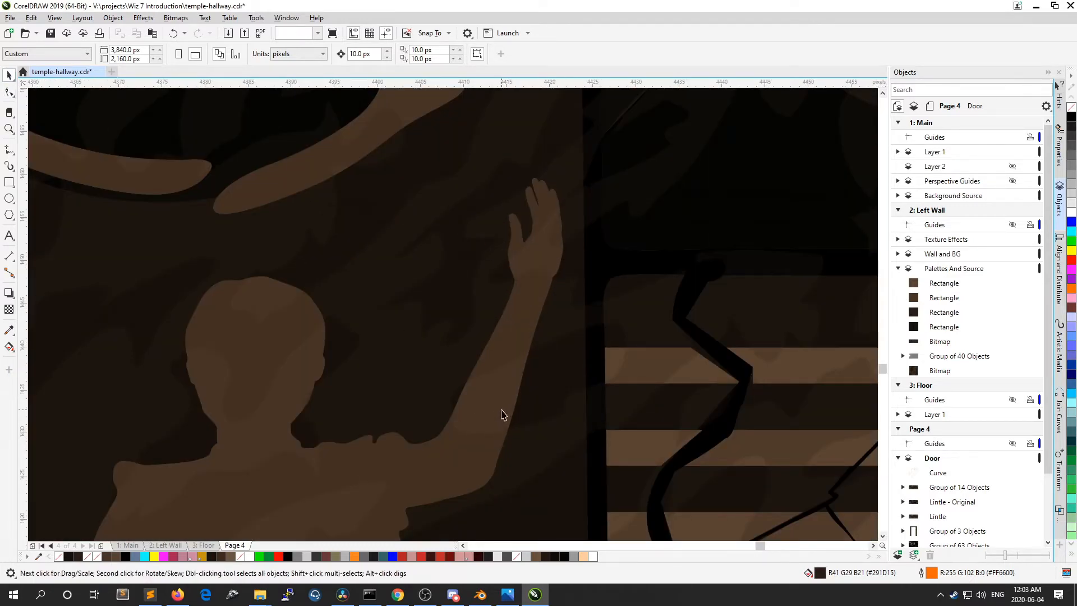
left_click(501, 412)
scroll(512, 387, "down", 1)
scroll(514, 371, "down", 1)
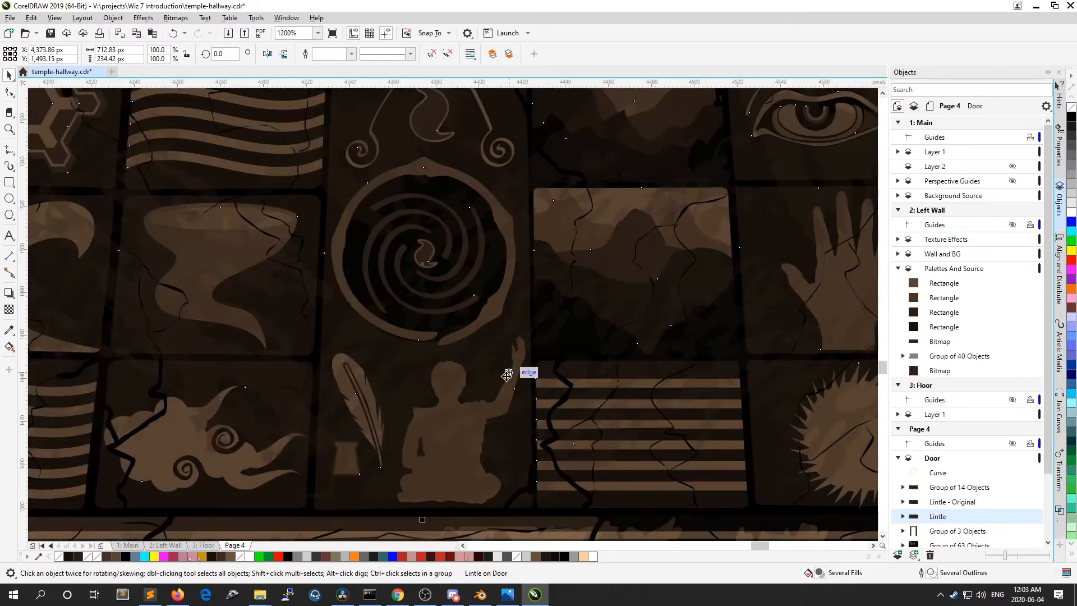
scroll(539, 336, "up", 3)
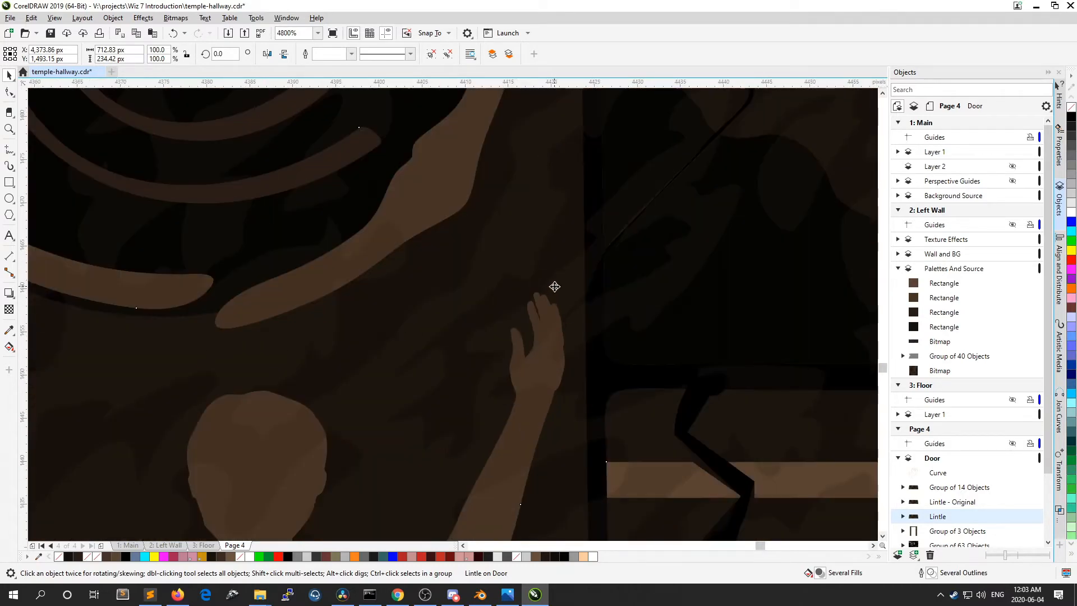
scroll(547, 302, "down", 1)
Step: Select the black seated-figure silhouette above the page and examine the nodes around its raised hand with the Shape tool
scroll(550, 315, "down", 8)
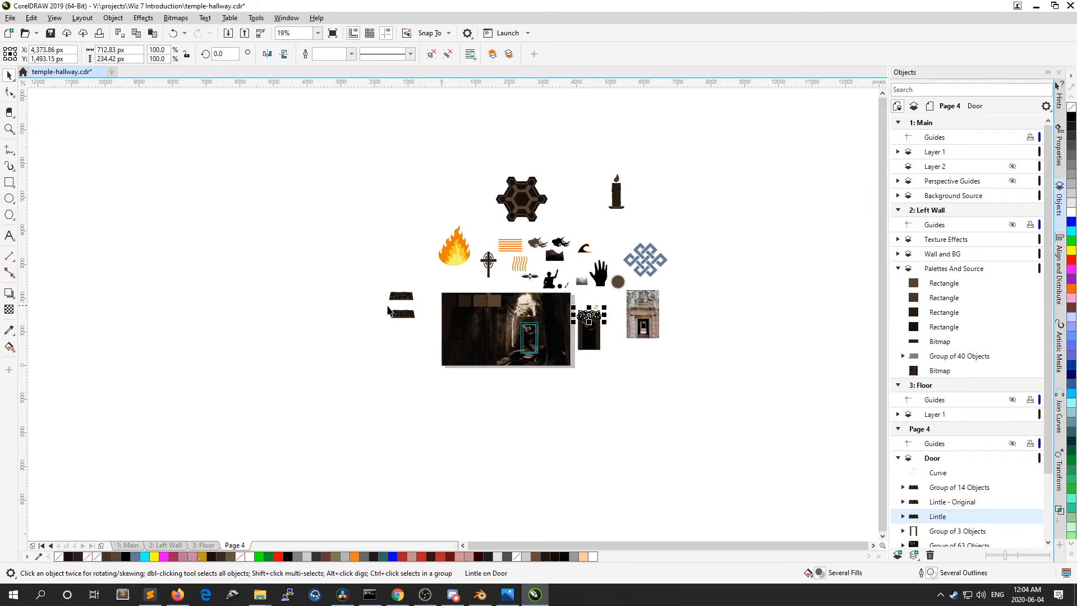
scroll(558, 278, "up", 5)
scroll(551, 224, "up", 3)
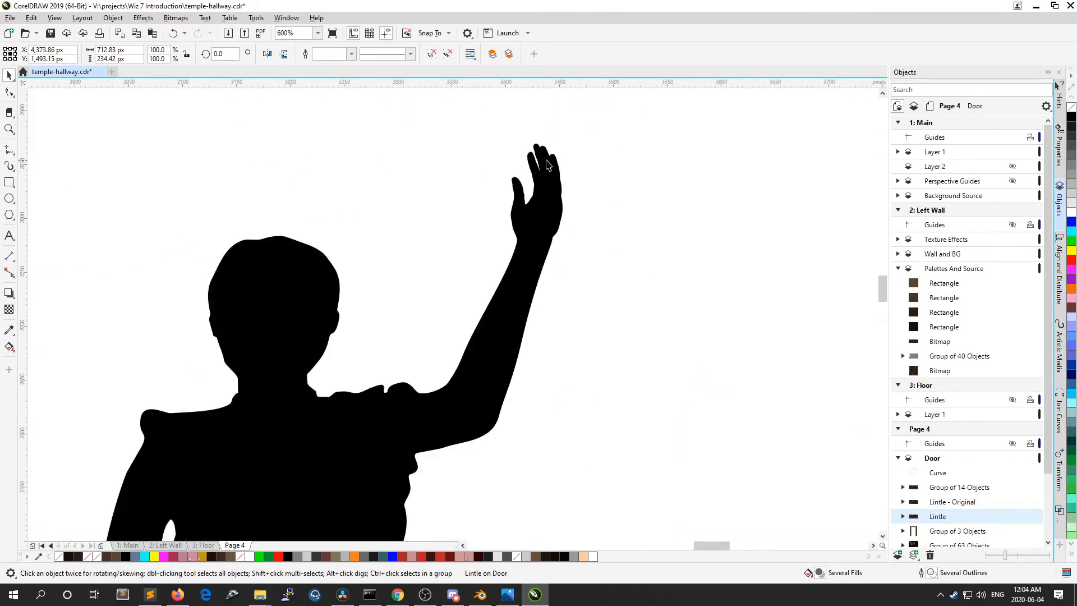
left_click(564, 147)
scroll(564, 147, "up", 1)
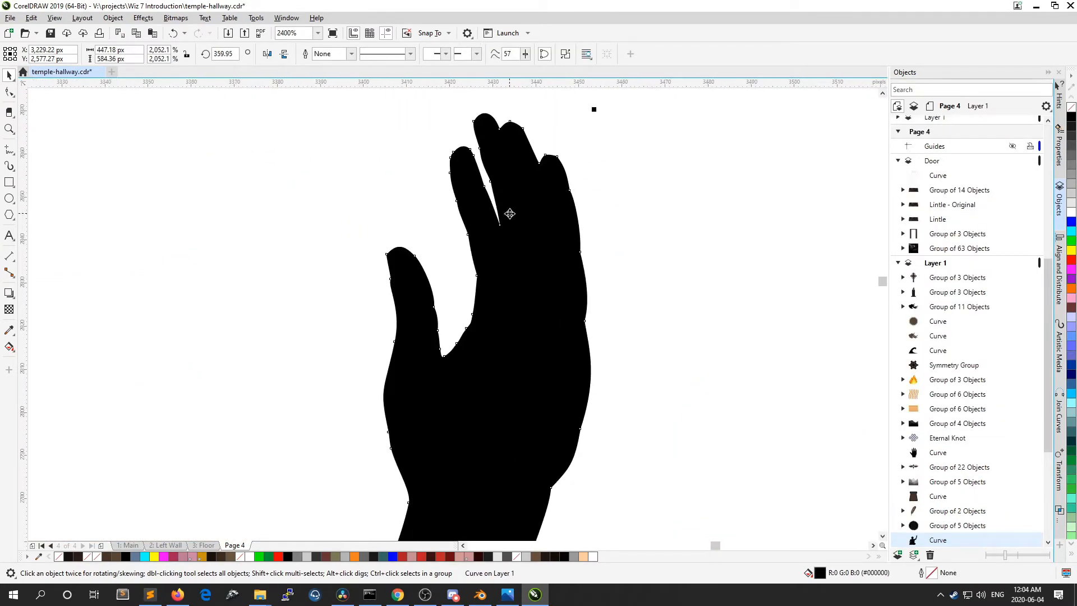
left_click(9, 91)
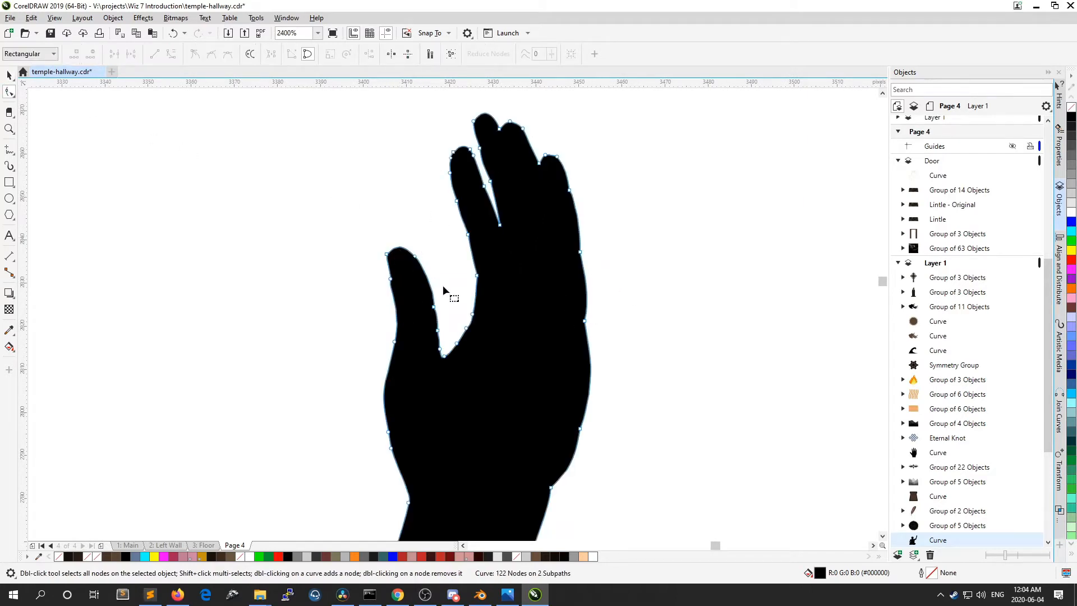
scroll(438, 211, "down", 1)
scroll(452, 167, "up", 1)
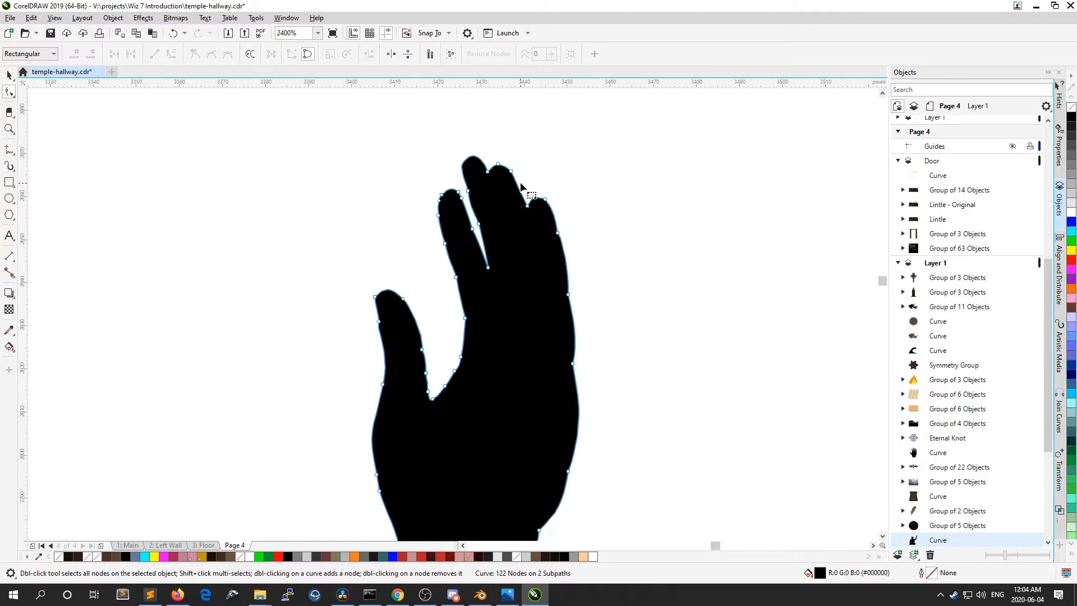
scroll(517, 184, "down", 1)
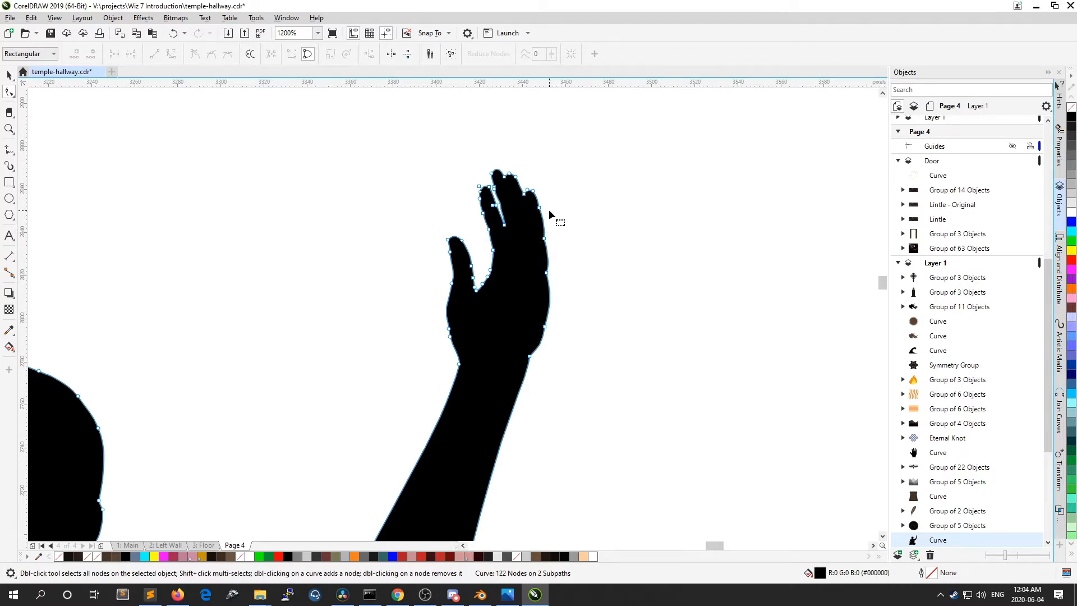
scroll(428, 204, "down", 2)
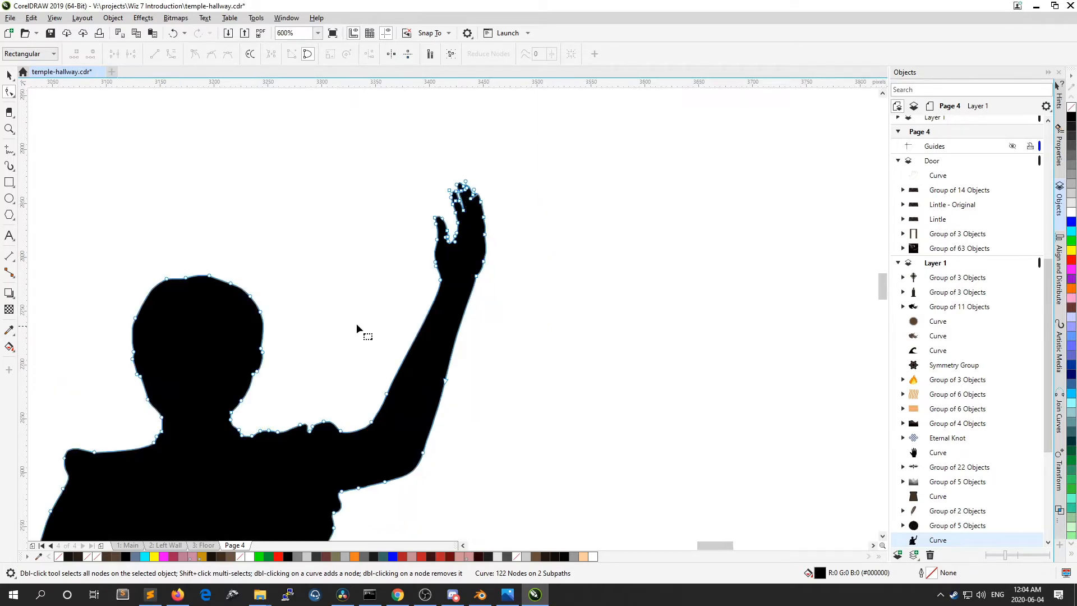
Step: Examine the seated figure, feather, flame and swirling cloud among the source symbols above the page
scroll(407, 219, "down", 1)
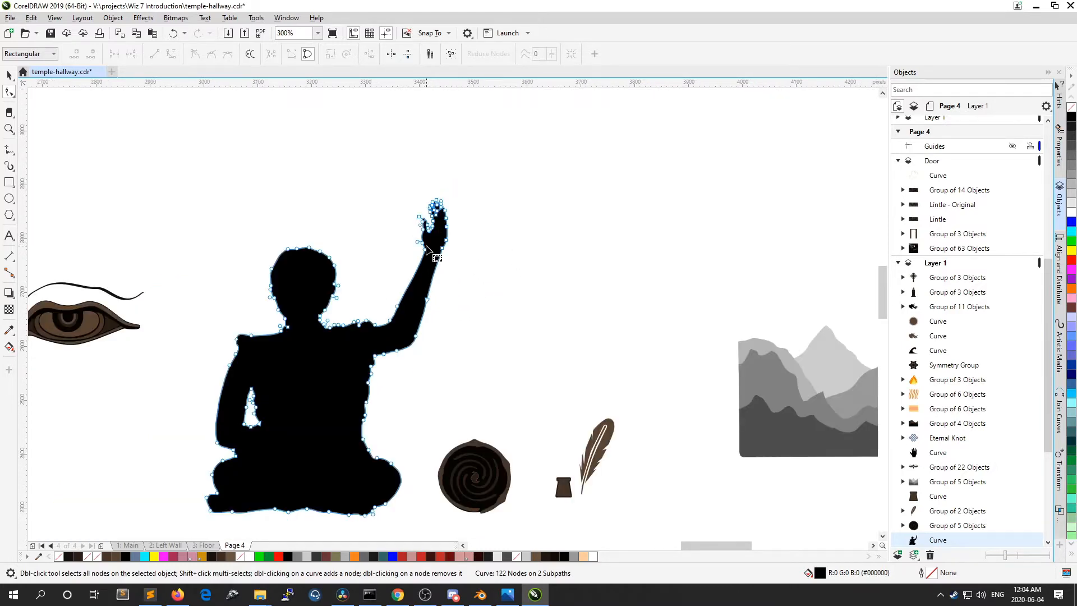
scroll(426, 249, "down", 1)
scroll(559, 342, "up", 2)
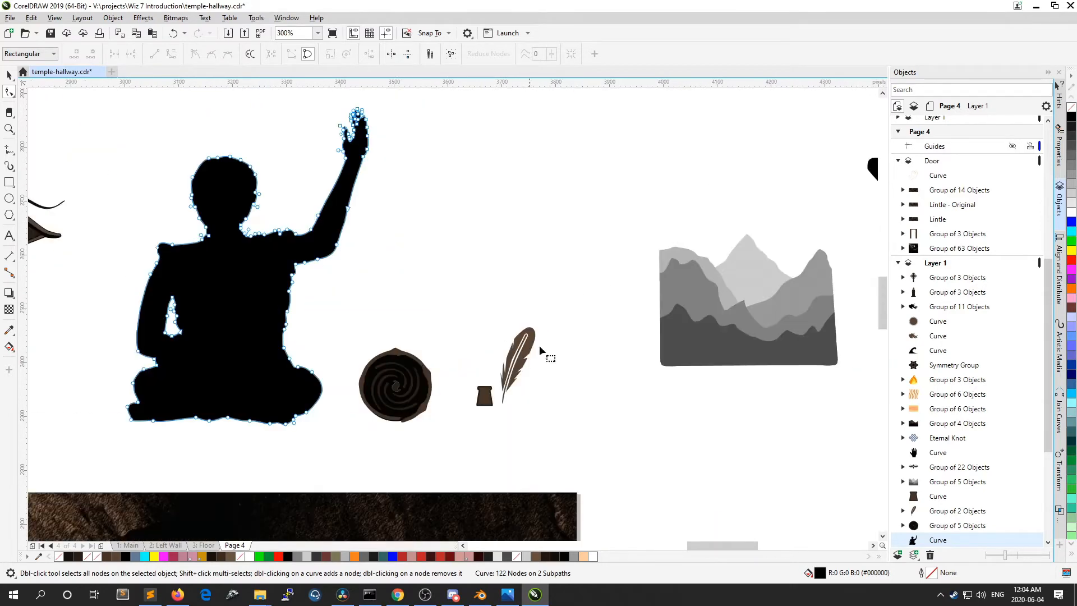
scroll(543, 354, "down", 1)
scroll(785, 315, "down", 2)
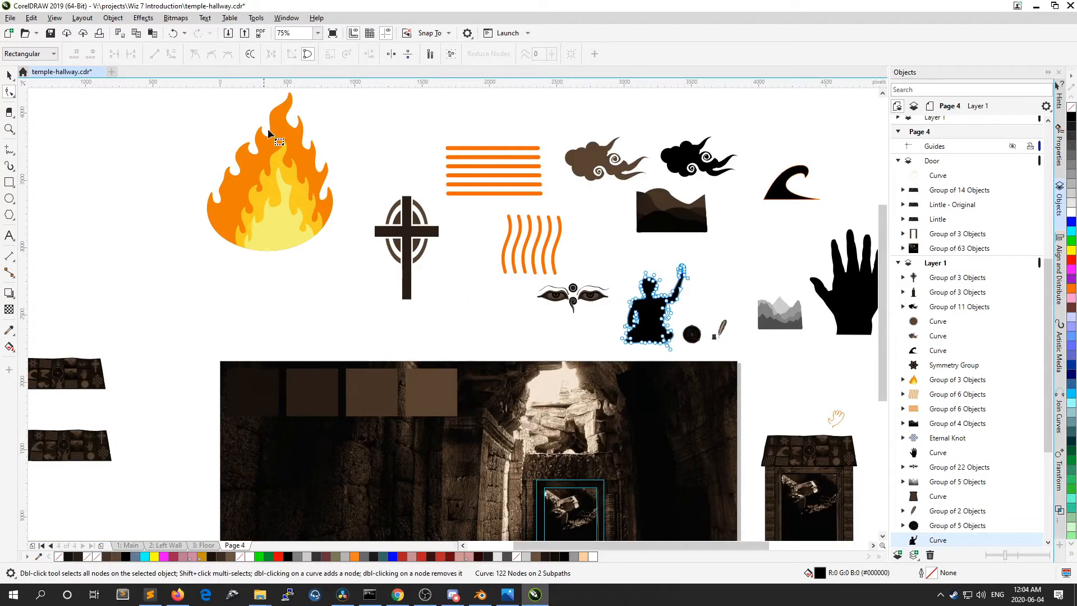
scroll(600, 157, "up", 2)
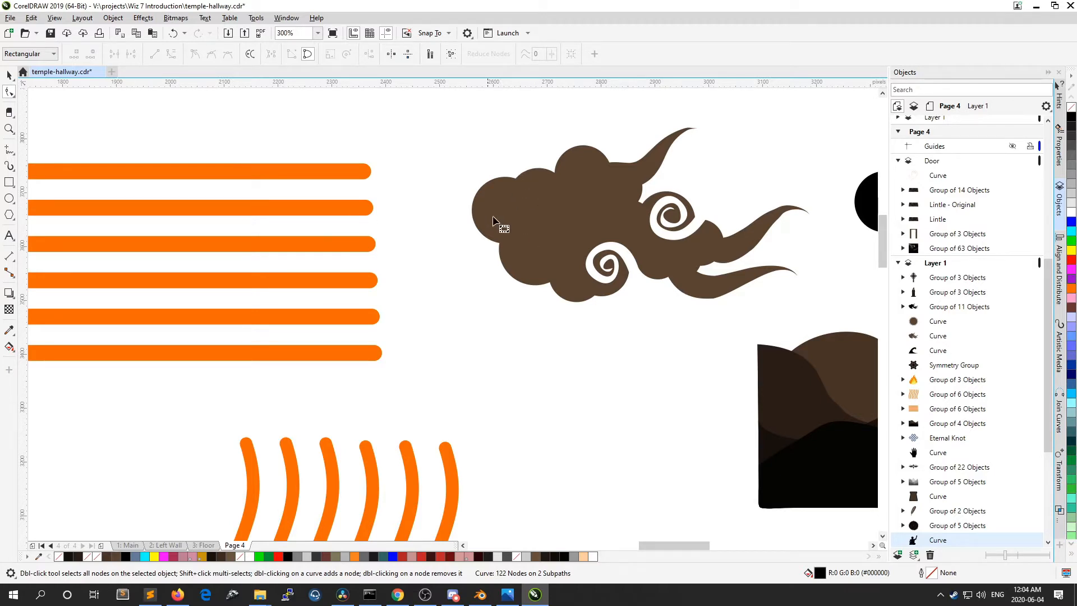
scroll(553, 230, "down", 3)
scroll(578, 219, "down", 2)
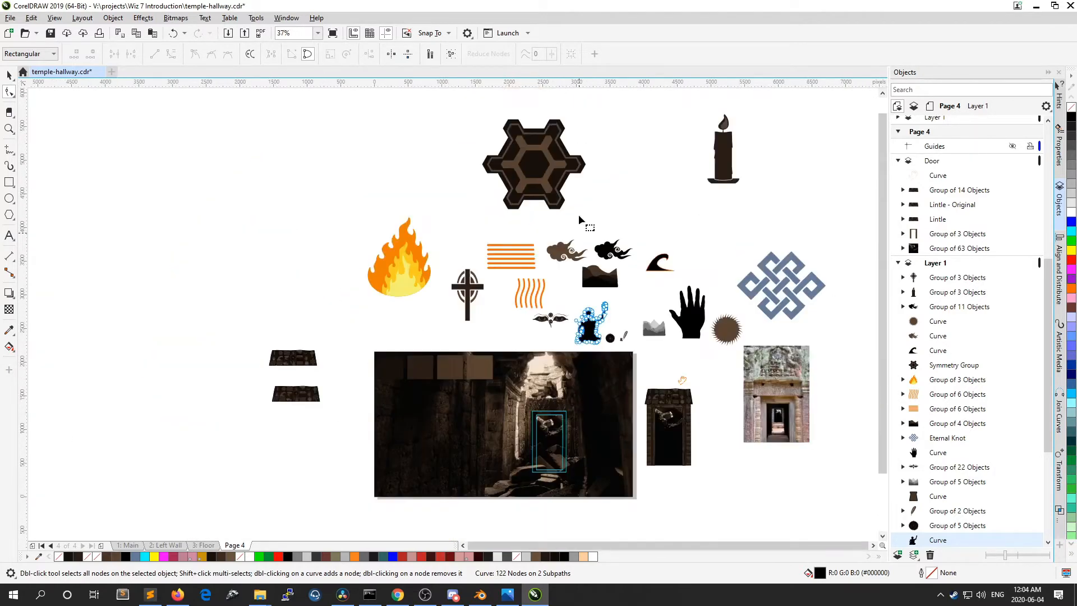
Step: Open the hexagonal symmetry group above the page for editing and inspect its mirrored construction lines
scroll(534, 127, "up", 4)
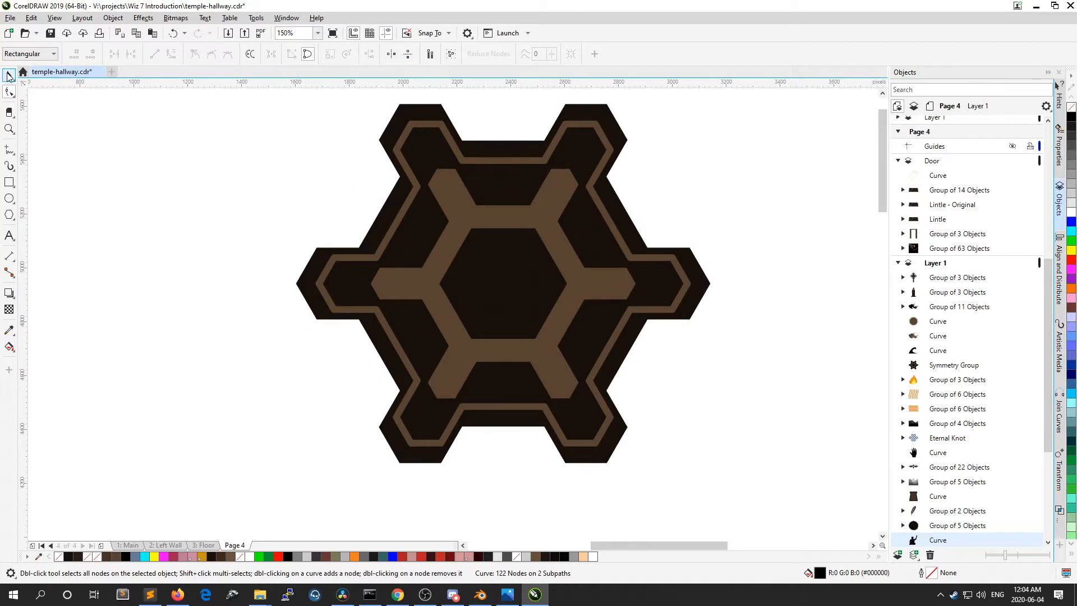
left_click(8, 75)
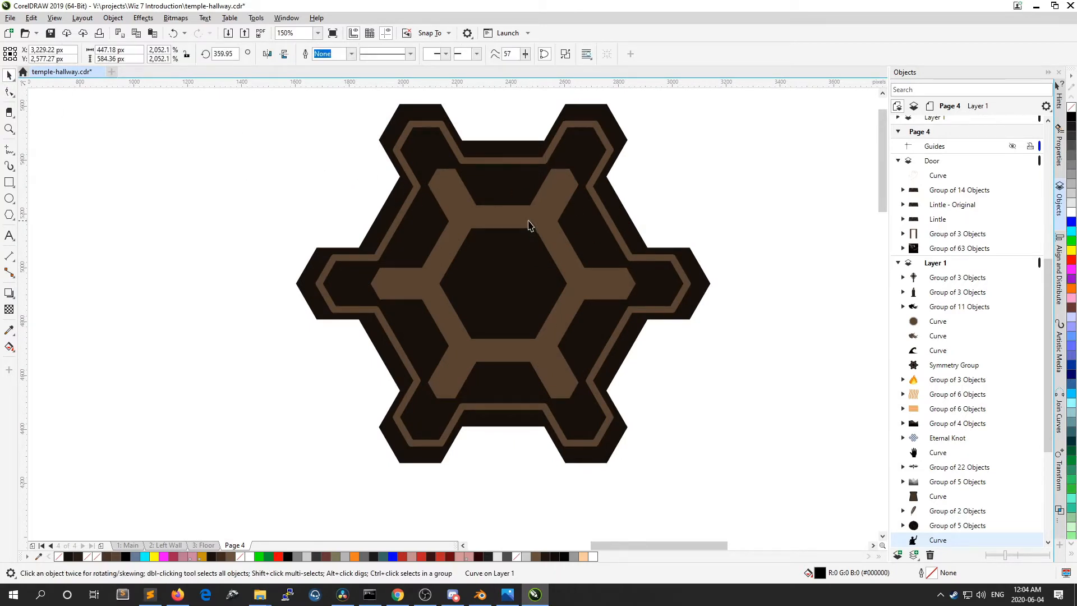
left_click(529, 225)
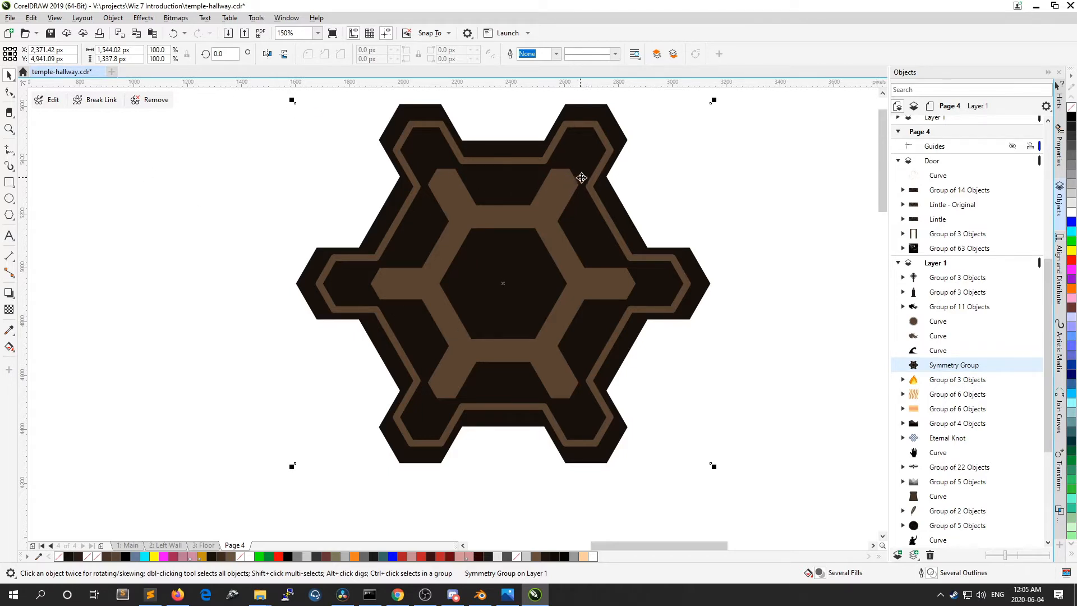
left_click(50, 100)
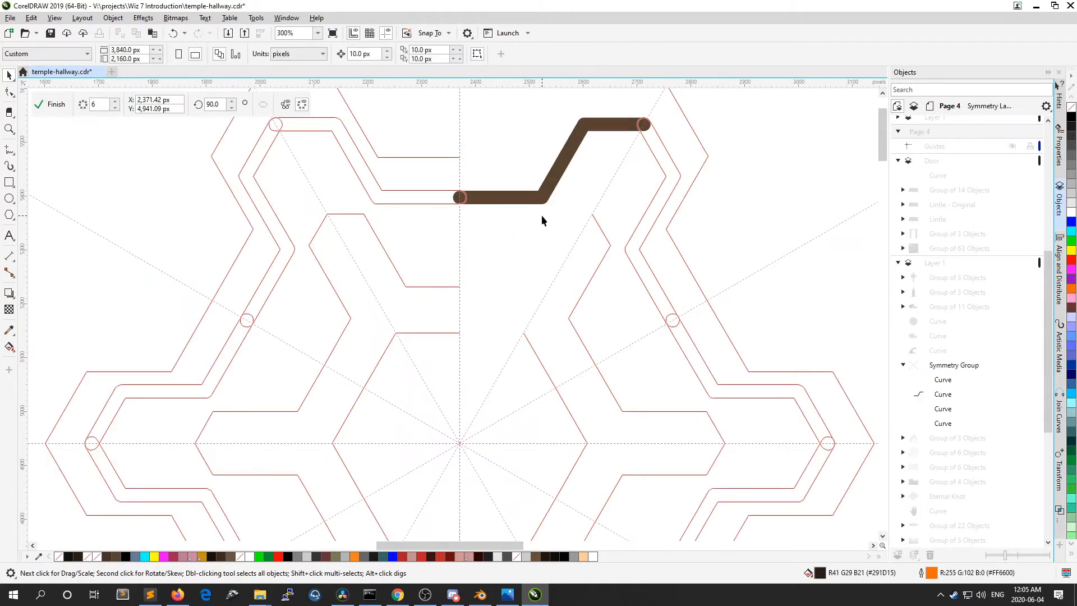
scroll(541, 214, "down", 2)
scroll(504, 179, "up", 2)
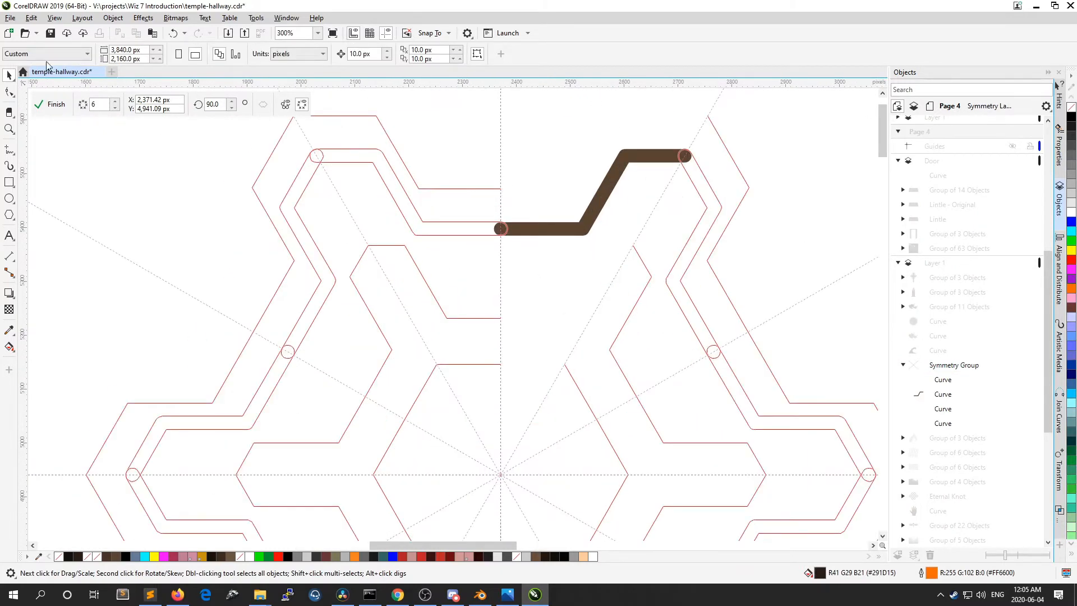
Step: Examine the thick brown source line and its mirrored outlines in the symmetry group with the Shape tool active
left_click(10, 91)
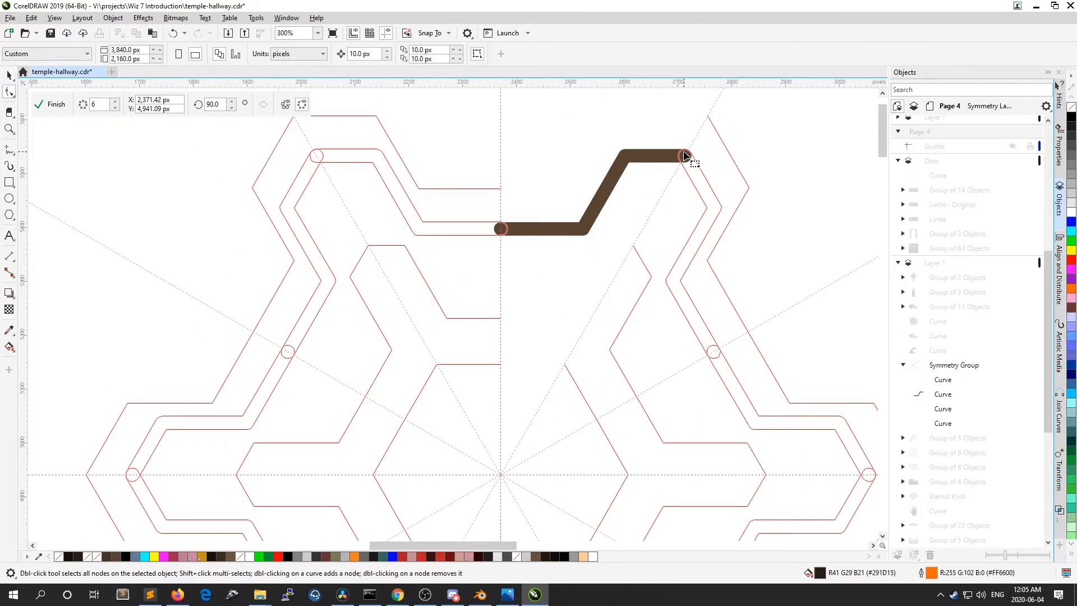
scroll(704, 135, "down", 3)
scroll(695, 133, "up", 2)
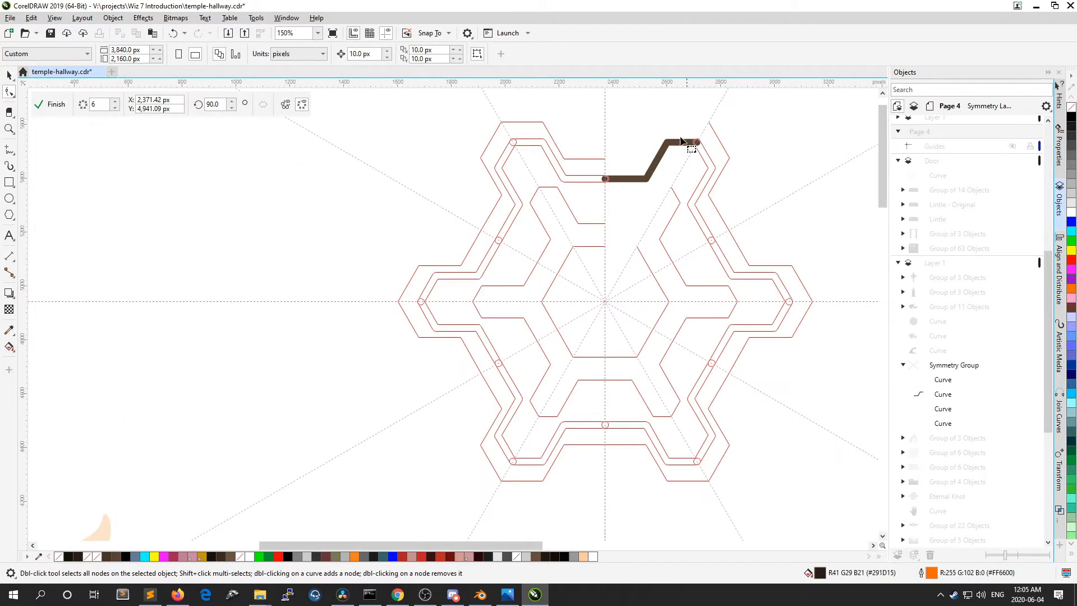
scroll(660, 151, "up", 1)
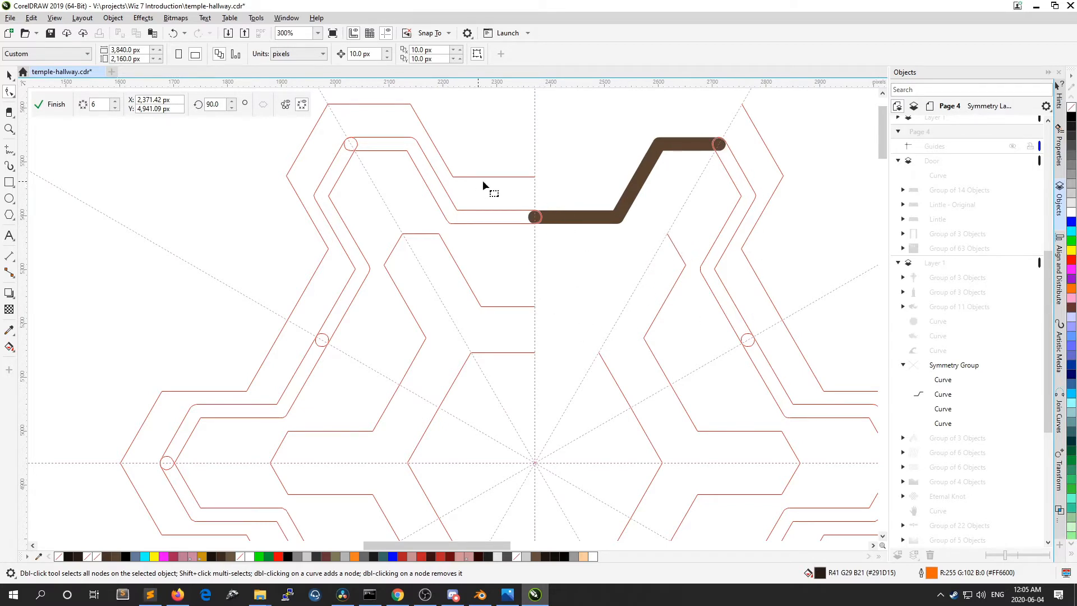
scroll(463, 413, "down", 1)
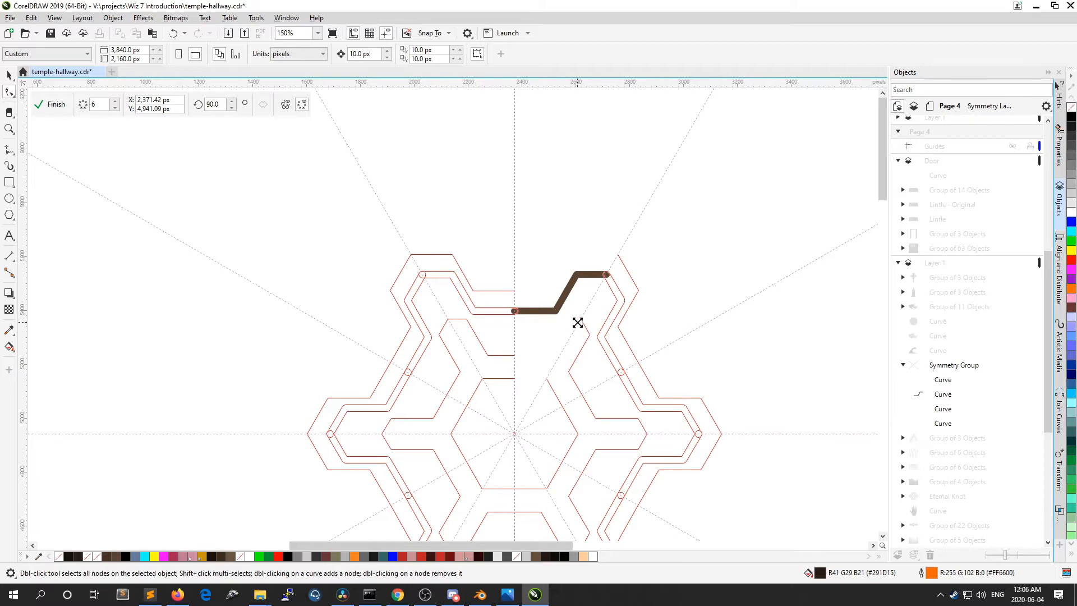
scroll(608, 284, "up", 2)
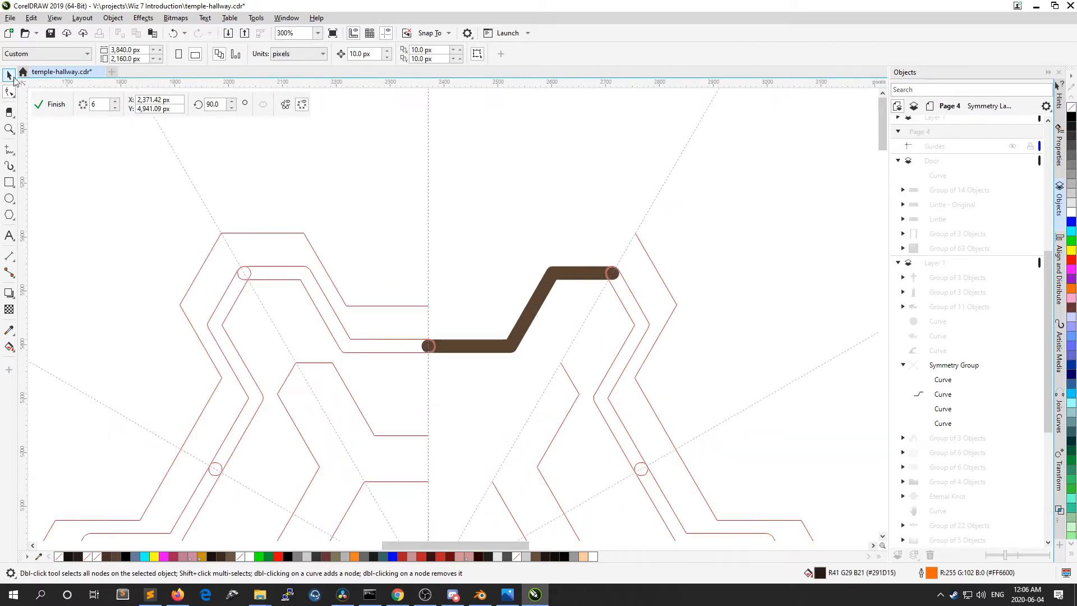
Step: Finish editing the symmetry group and examine the complete hexagonal symbol
left_click(55, 106)
scroll(513, 220, "down", 2)
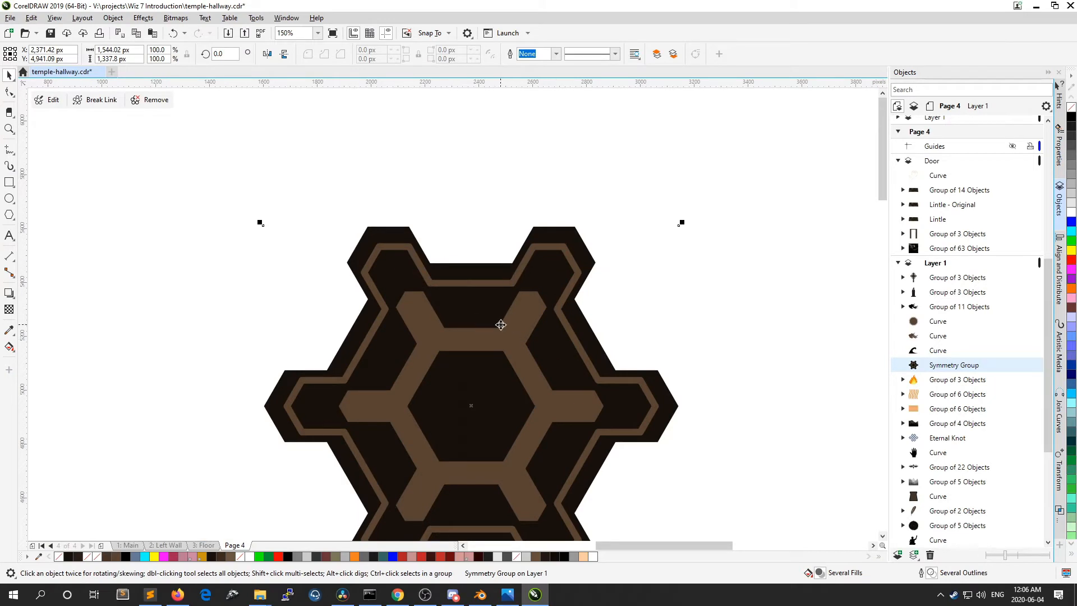
scroll(434, 293, "down", 2)
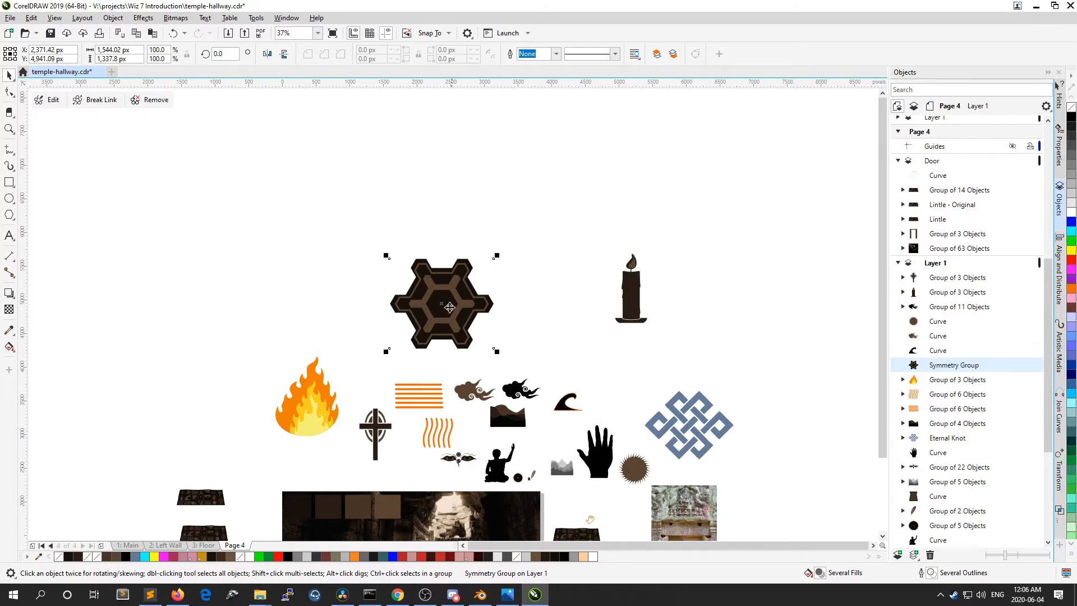
scroll(413, 279, "up", 2)
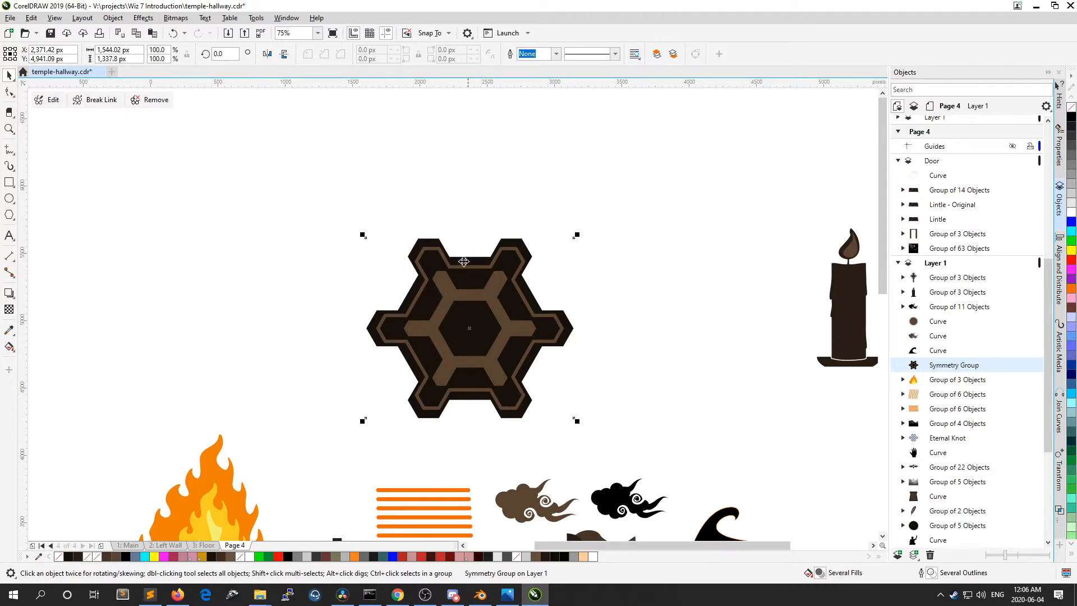
scroll(459, 252, "up", 2)
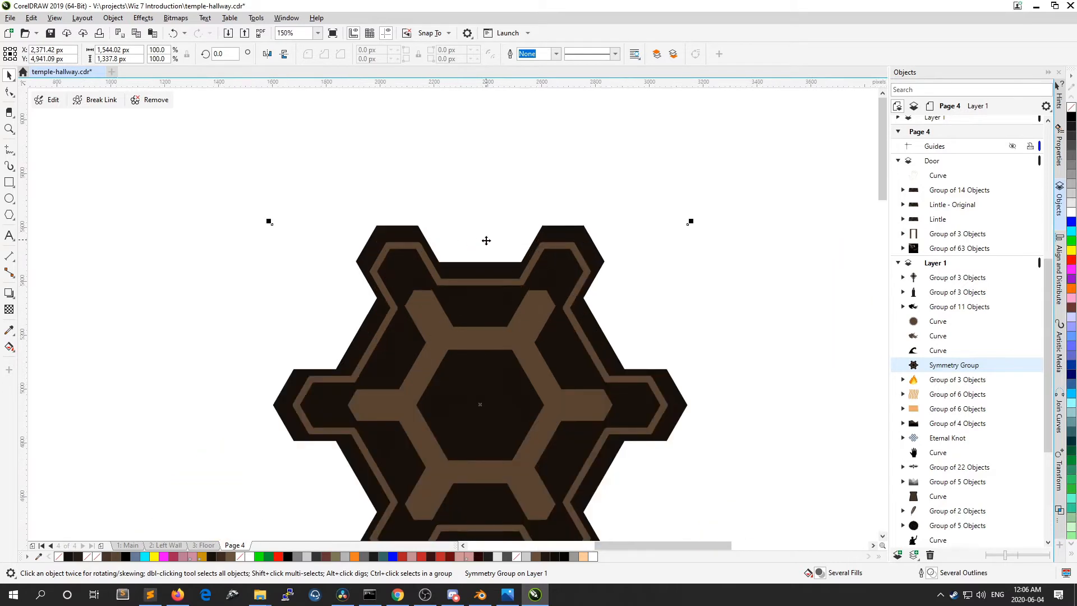
scroll(487, 240, "down", 2)
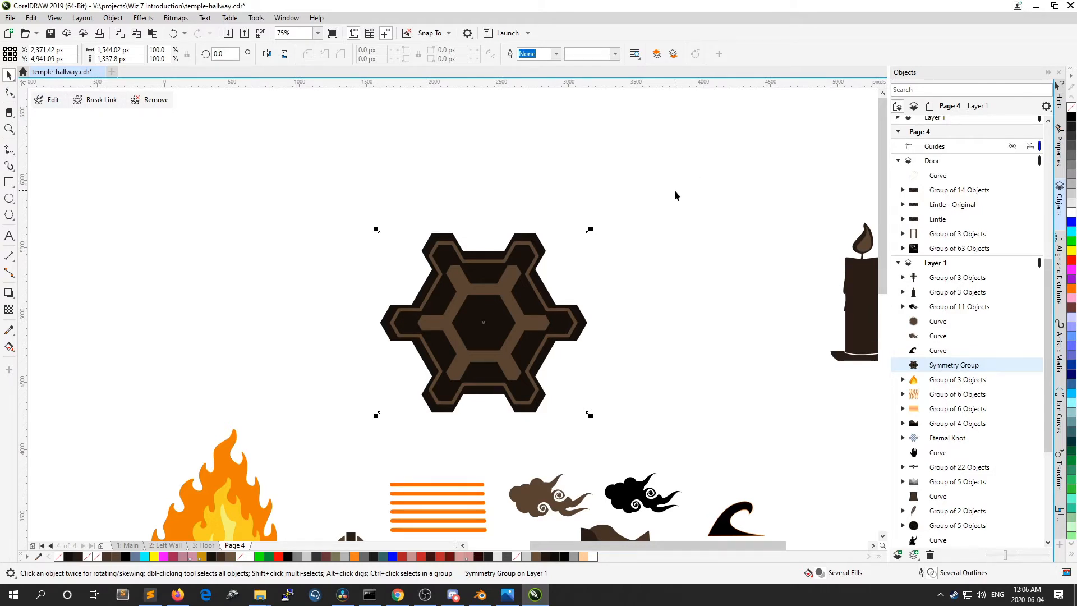
Step: Draw a tall dark brown rectangle about 513 by 854 px in the empty area beyond the flame and hexagonal symbol
left_click(9, 186)
scroll(351, 259, "down", 2)
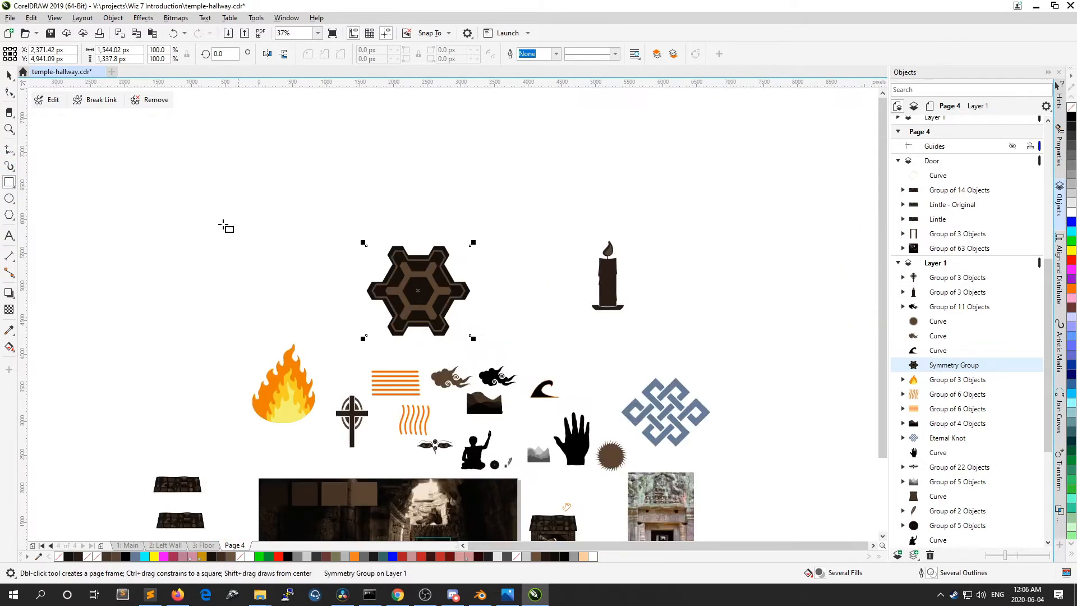
left_click(7, 75)
left_click(178, 207)
scroll(168, 238, "left", 3)
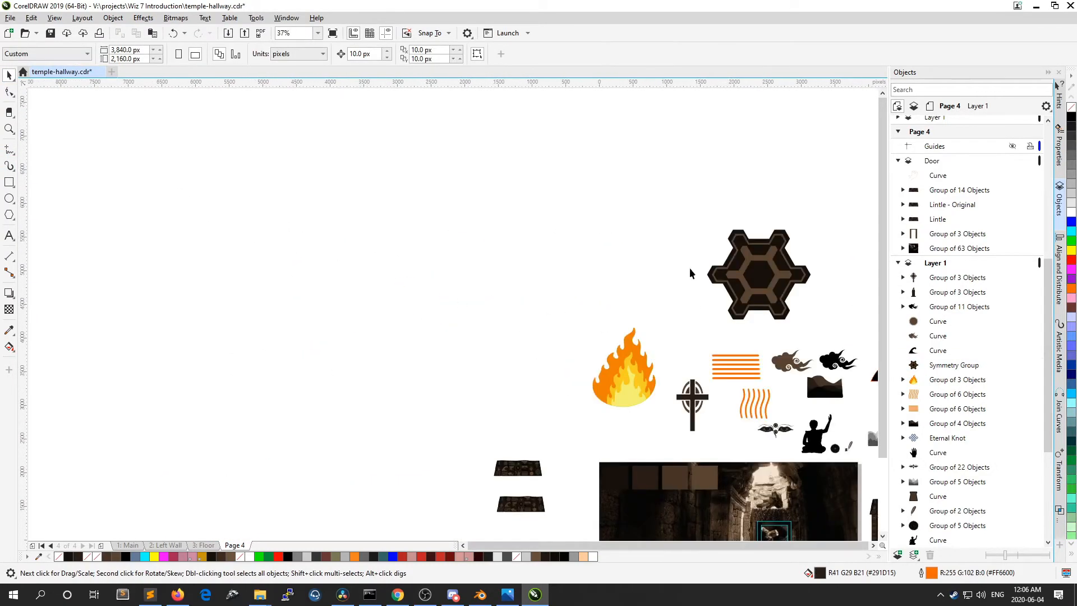
scroll(689, 268, "up", 2)
left_click(9, 182)
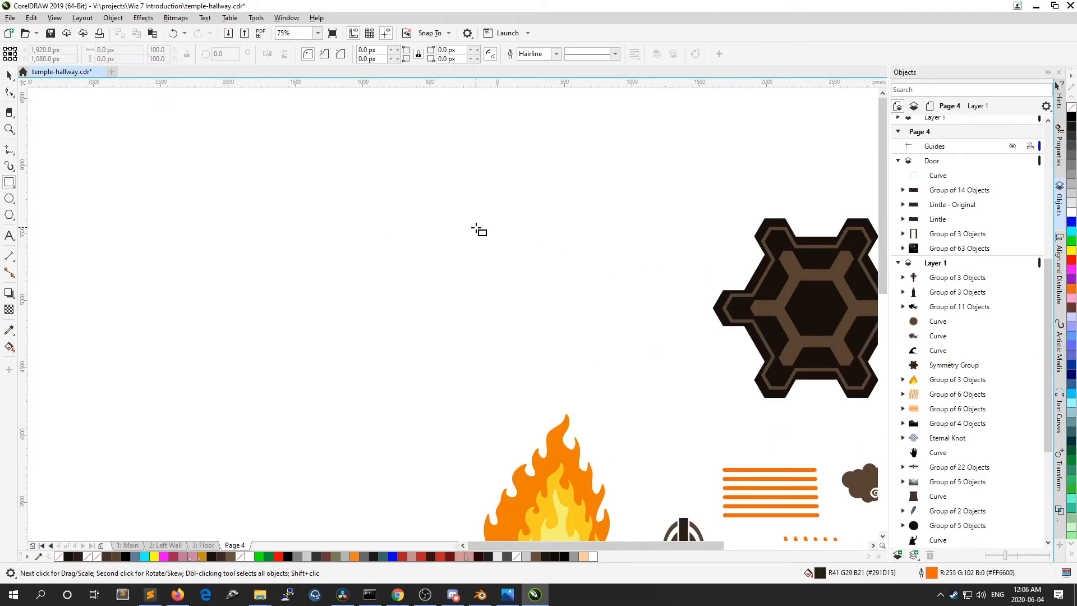
left_click_drag(461, 214, 530, 329)
scroll(531, 231, "up", 2)
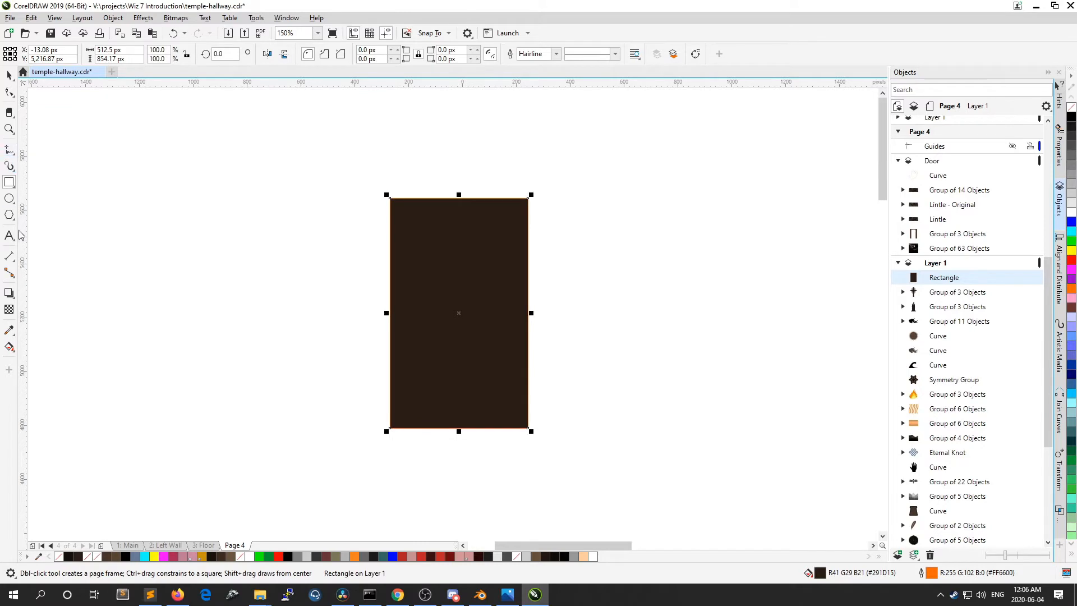
Step: Sketch a freehand K-shaped glyph of three strokes, about 42 by 92 px, near the rectangle's upper right corner
left_click(9, 149)
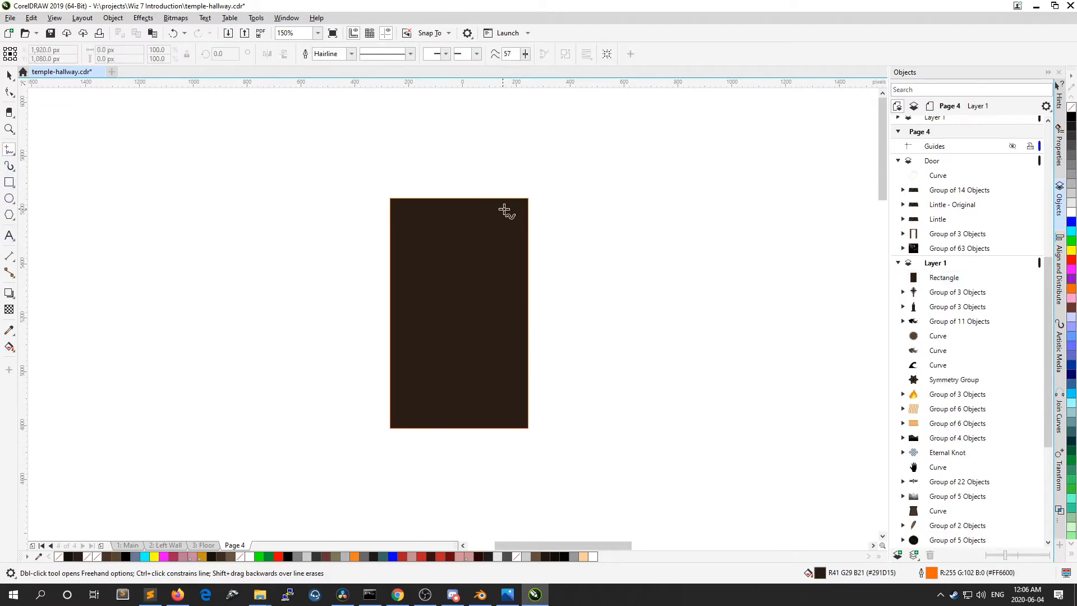
mouse_move(503, 210)
left_mouse_down()
mouse_move(504, 235)
mouse_move(517, 206)
mouse_move(521, 240)
left_mouse_up()
scroll(503, 218, "up", 2)
scroll(503, 215, "up", 2)
key("ctrl+z")
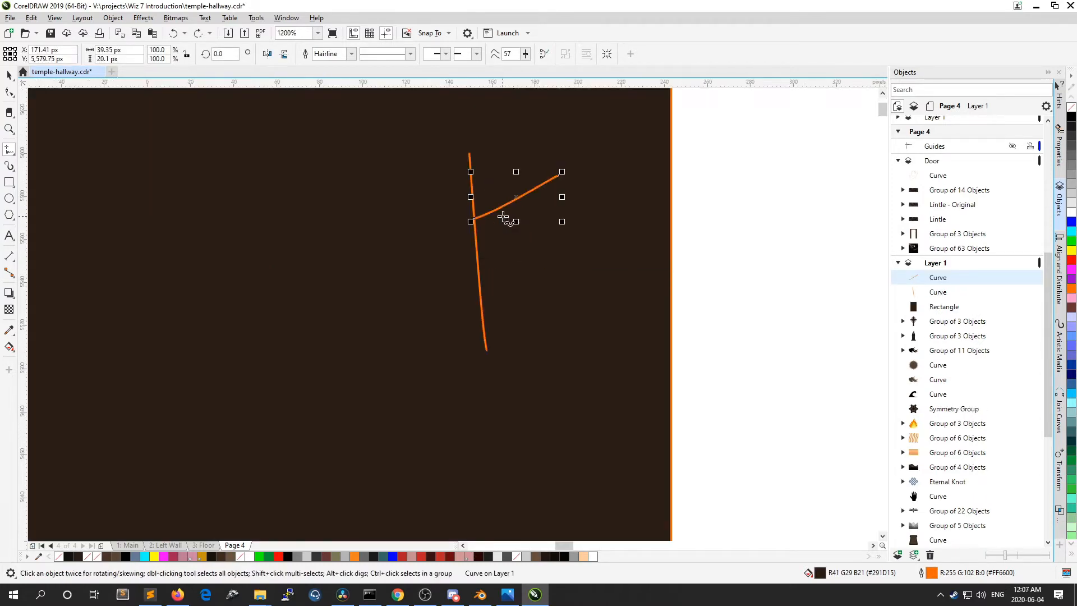
left_click_drag(512, 202, 551, 281)
scroll(547, 273, "down", 2)
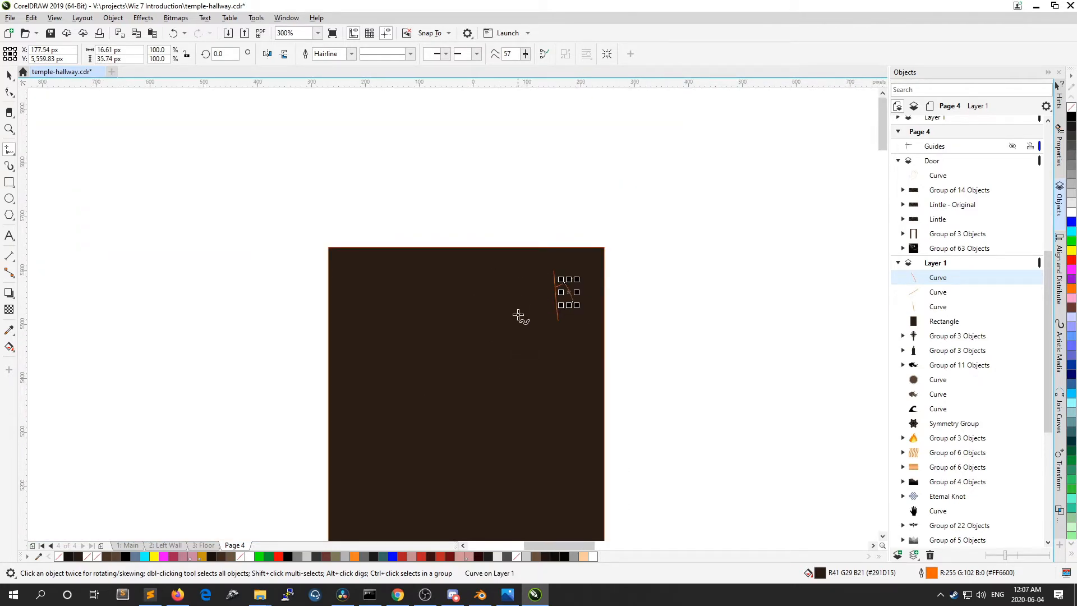
Step: Sketch a rounded freehand glyph about 83 by 102 px beside the K, and move it to the rectangle's right edge
mouse_move(518, 307)
left_mouse_down()
mouse_move(500, 284)
mouse_move(533, 265)
mouse_move(540, 305)
mouse_move(530, 317)
mouse_move(516, 305)
left_mouse_up()
scroll(513, 302, "up", 2)
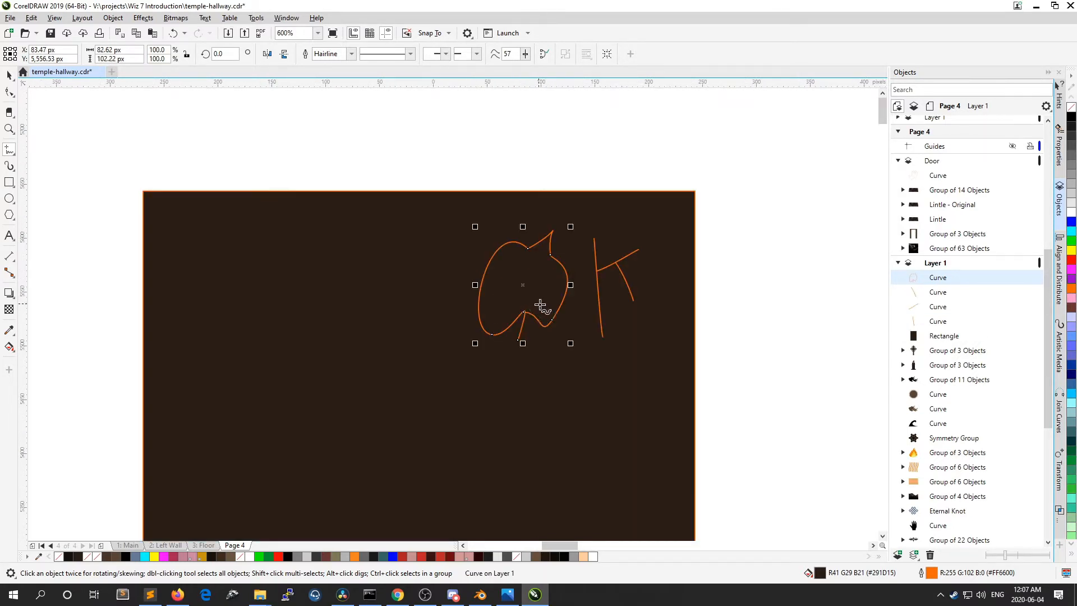
key("space")
left_click_drag(522, 285, 649, 275)
left_click_drag(545, 230, 609, 292)
key("ctrl+z")
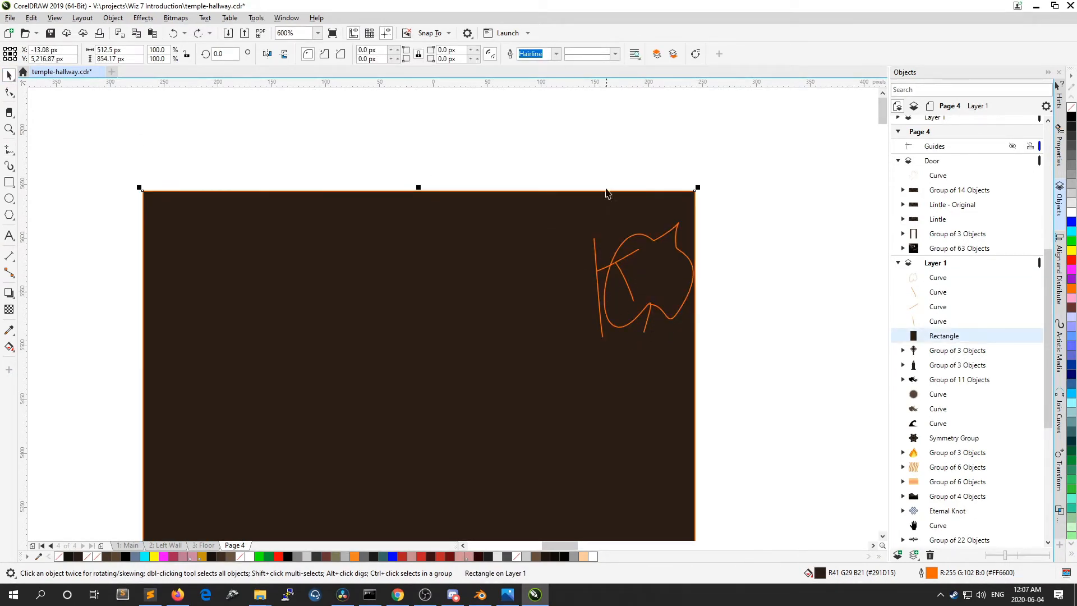
Step: Select the three strokes of the K glyph and move them to the left, clear of the rounded glyph
mouse_move(570, 150)
left_mouse_down()
mouse_move(616, 323)
mouse_move(657, 356)
left_mouse_up()
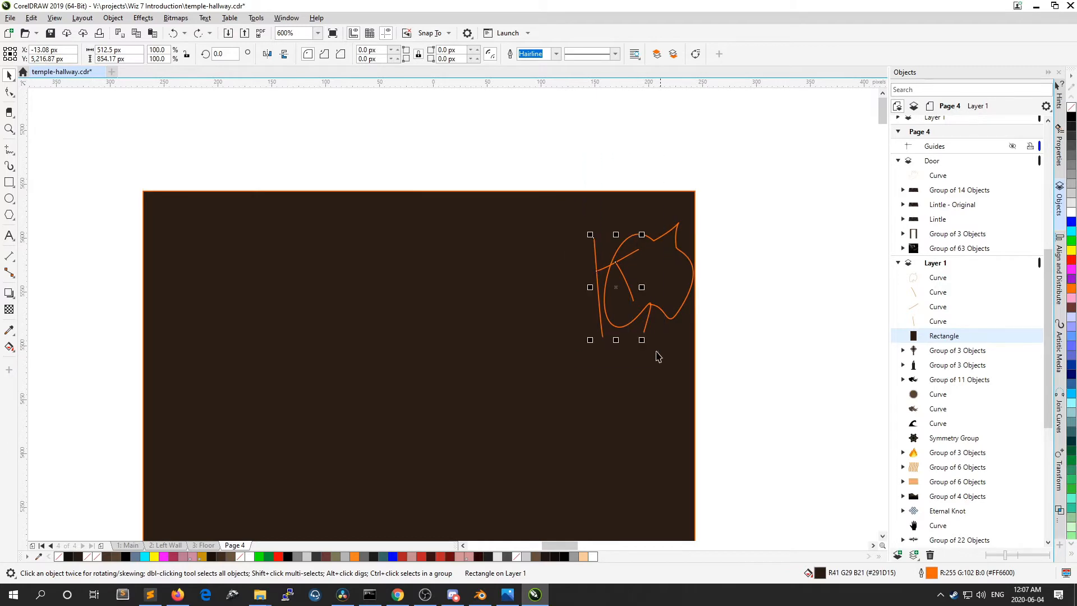
left_click(614, 288)
left_click_drag(526, 154, 648, 365)
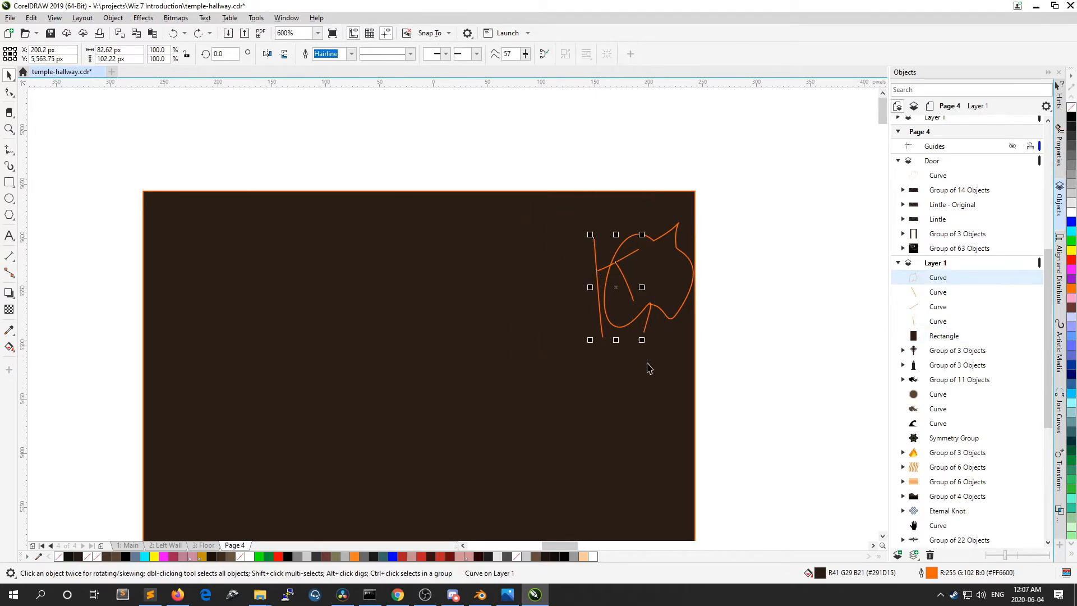
left_click_drag(614, 290, 571, 282)
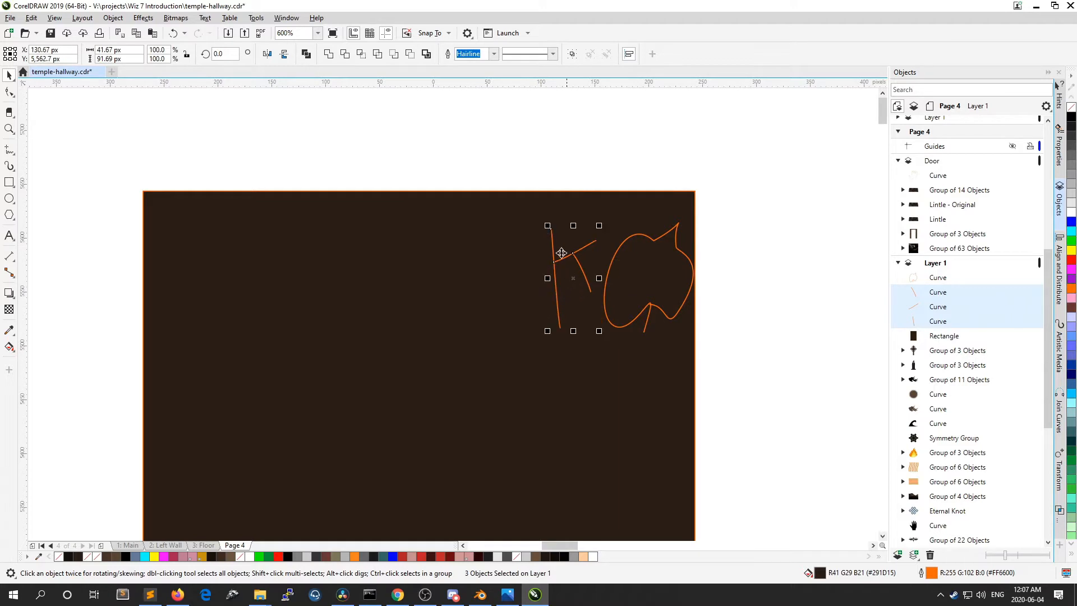
left_click(563, 137)
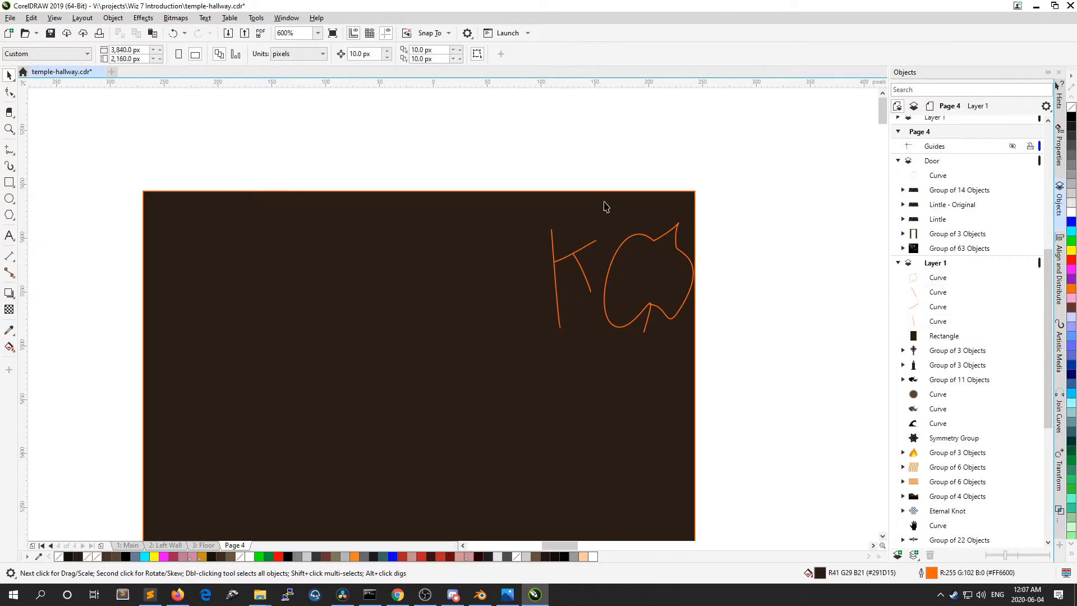
scroll(605, 207, "down", 2)
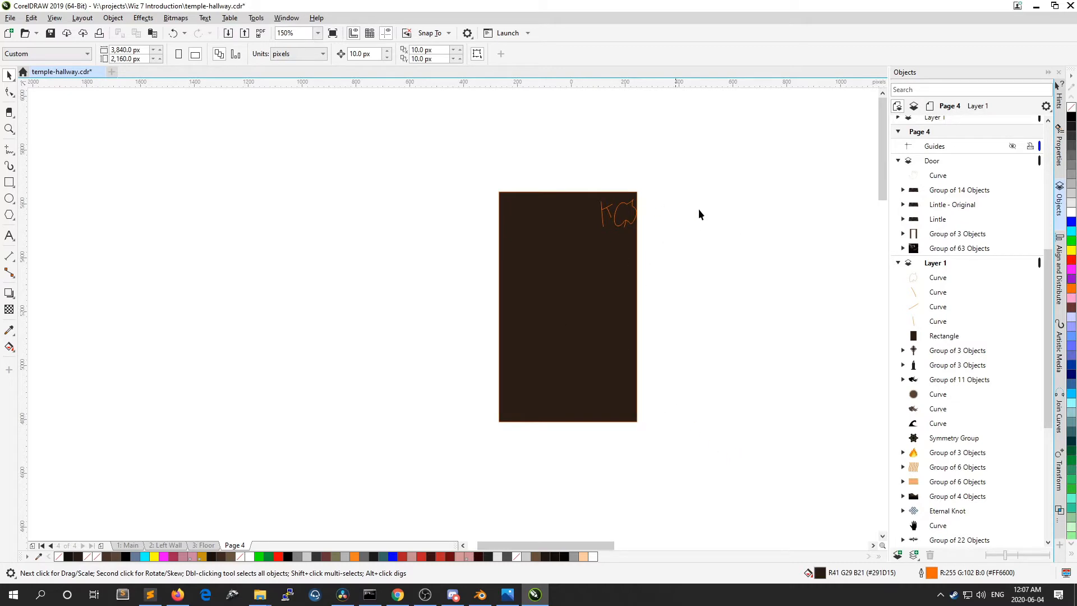
scroll(598, 275, "up", 1)
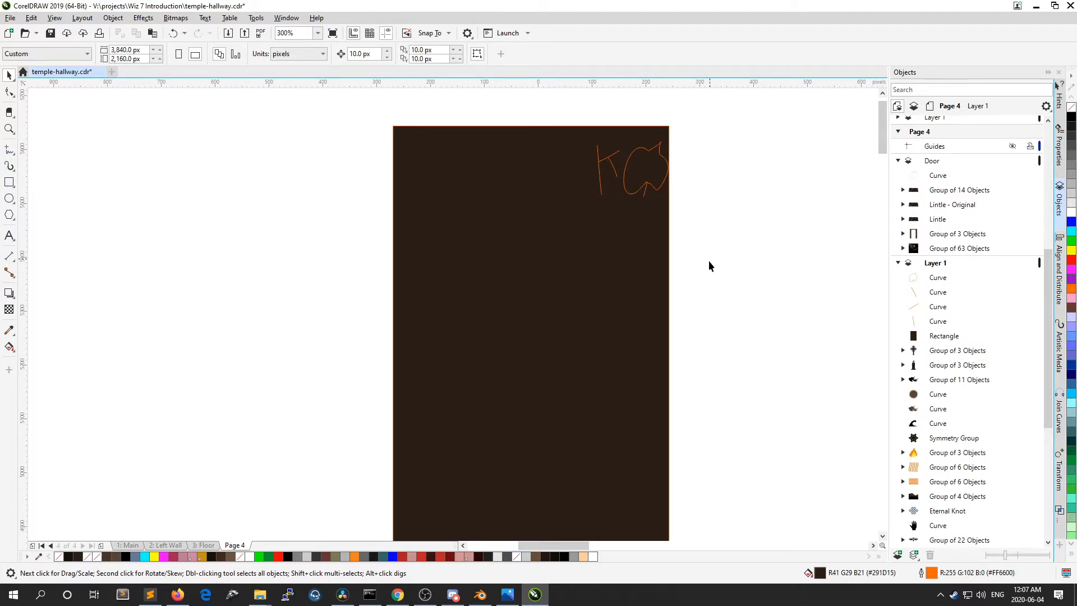
Step: Create a new symmetry group over the dark rectangle with one vertical mirror line
scroll(429, 168, "down", 1)
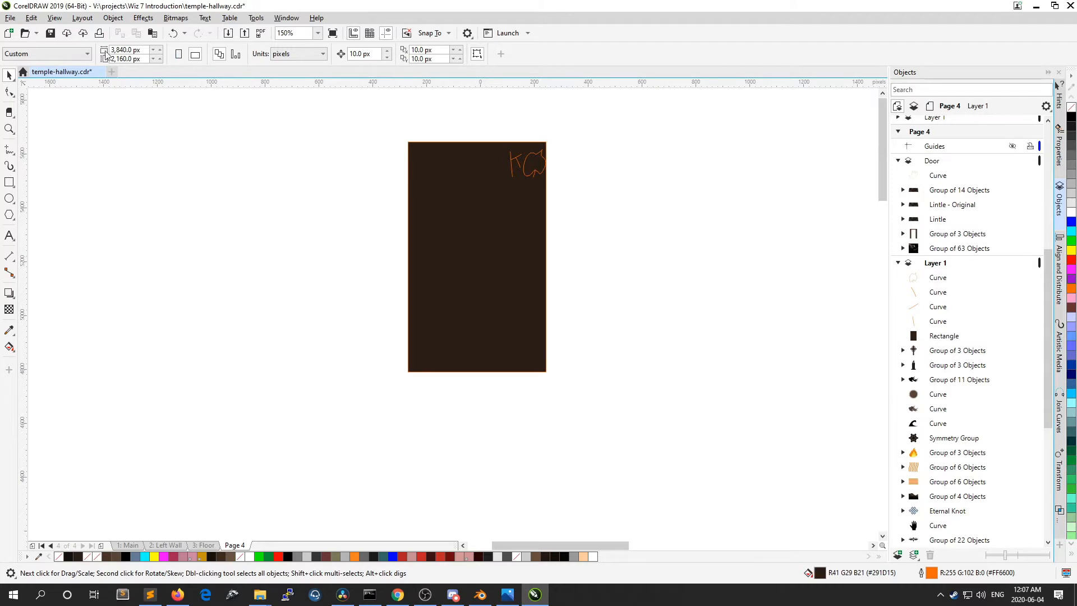
left_click(111, 17)
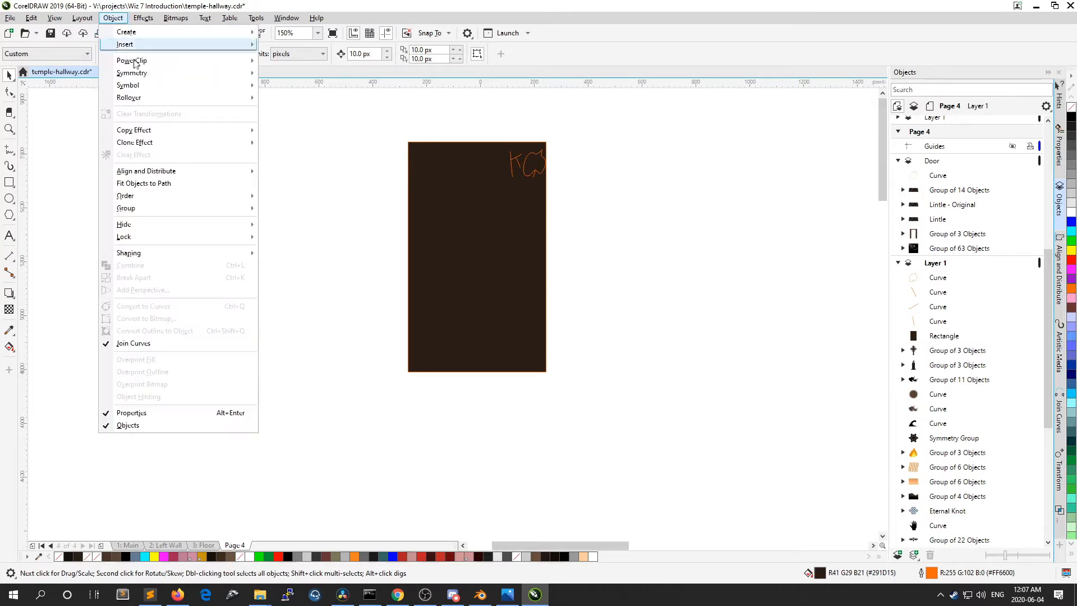
mouse_move(188, 70)
left_click(315, 75)
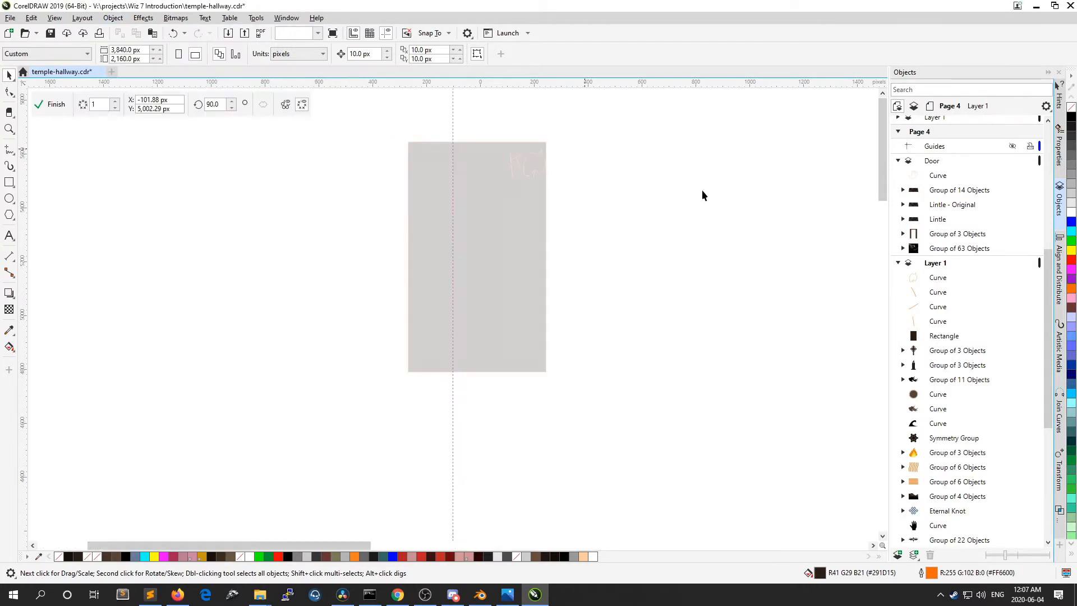
scroll(538, 192, "up", 2)
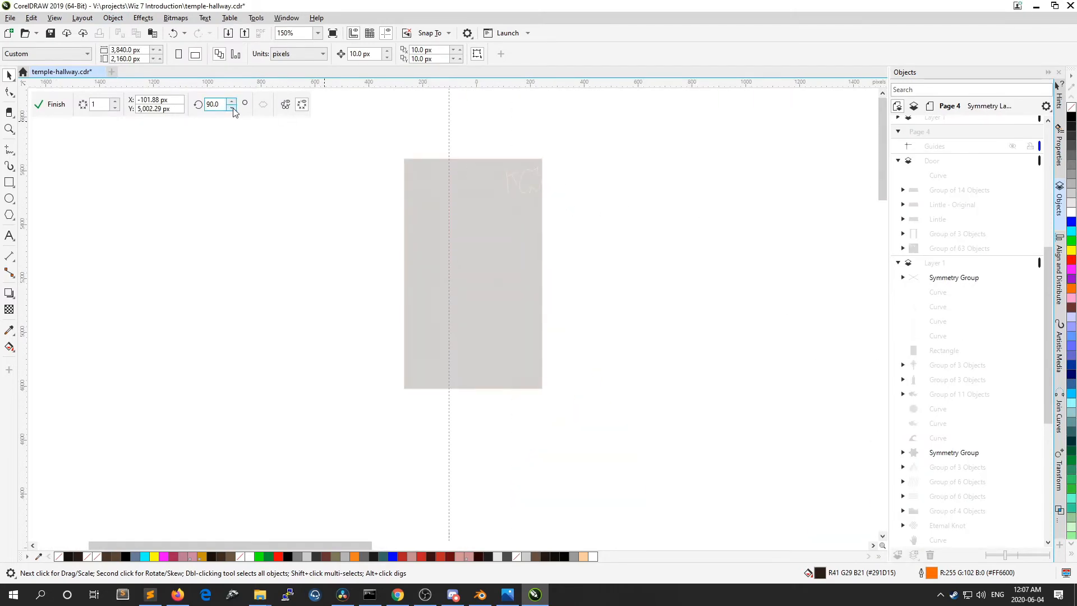
Step: Set the mirror line's angle of rotation to 120 degrees
left_click(232, 103)
left_click(232, 104)
left_click(232, 104)
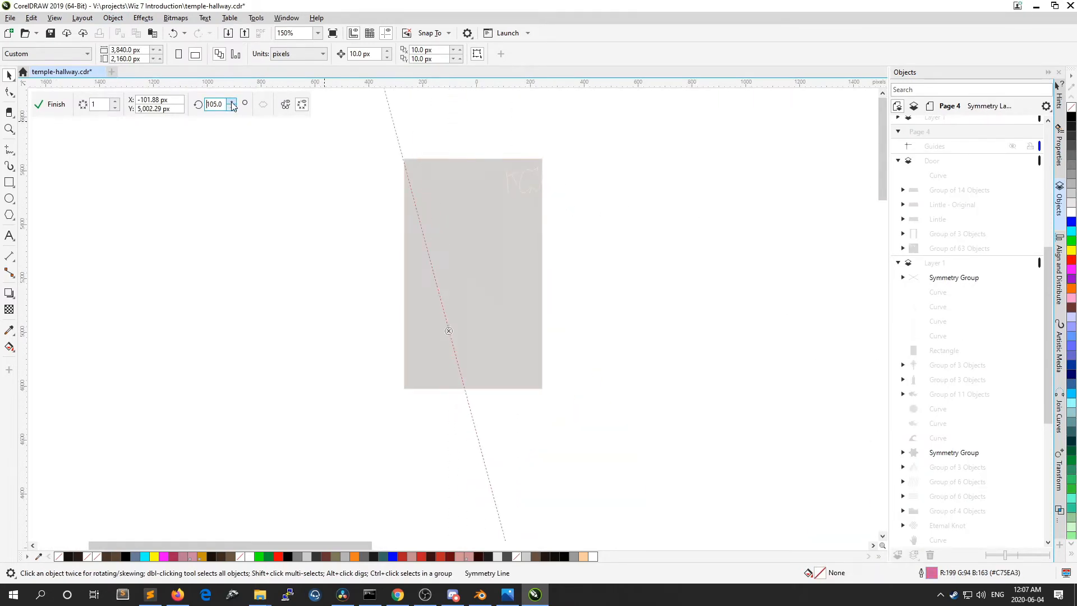
left_click(232, 103)
double_click(224, 104)
left_click(234, 102)
left_click(233, 103)
left_click(233, 102)
left_click(232, 108)
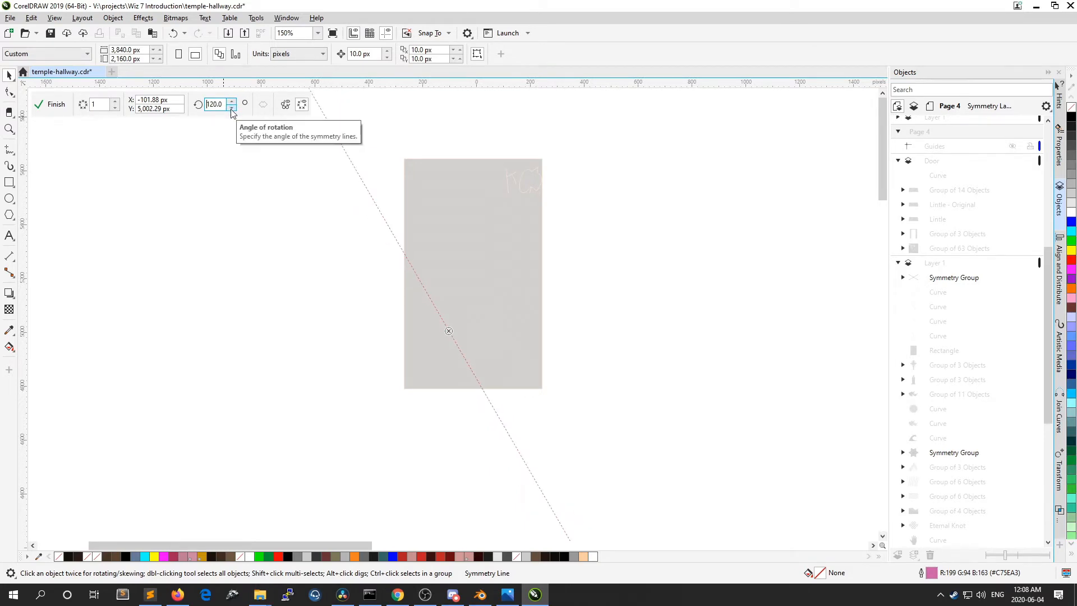
left_click(232, 108)
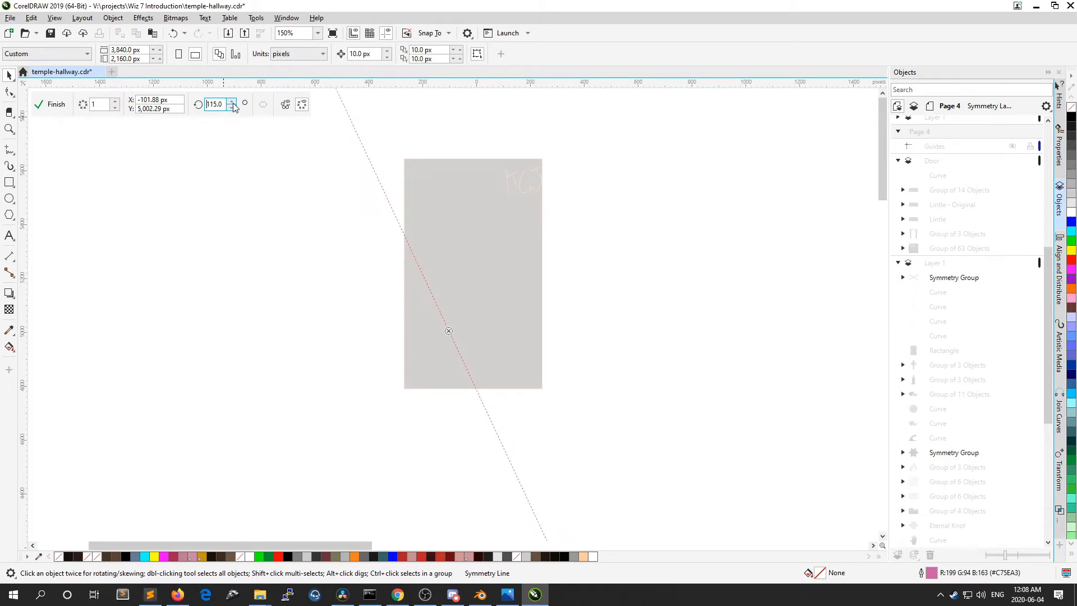
left_click(231, 103)
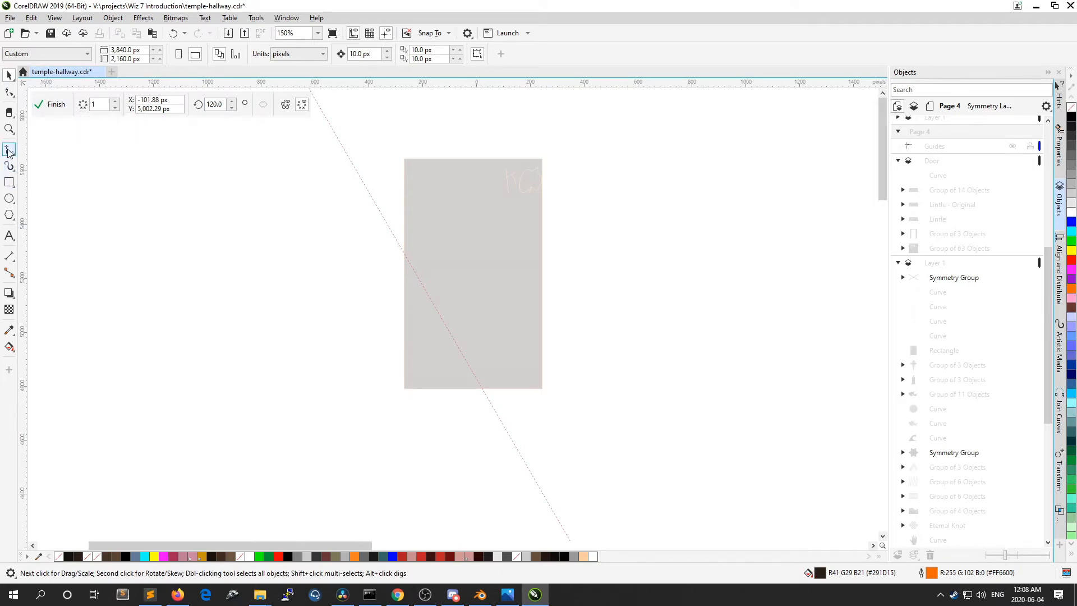
Step: Add the artistic text "K" near the rectangle's upper edge, inside the symmetry group
left_click(9, 236)
scroll(412, 202, "up", 2)
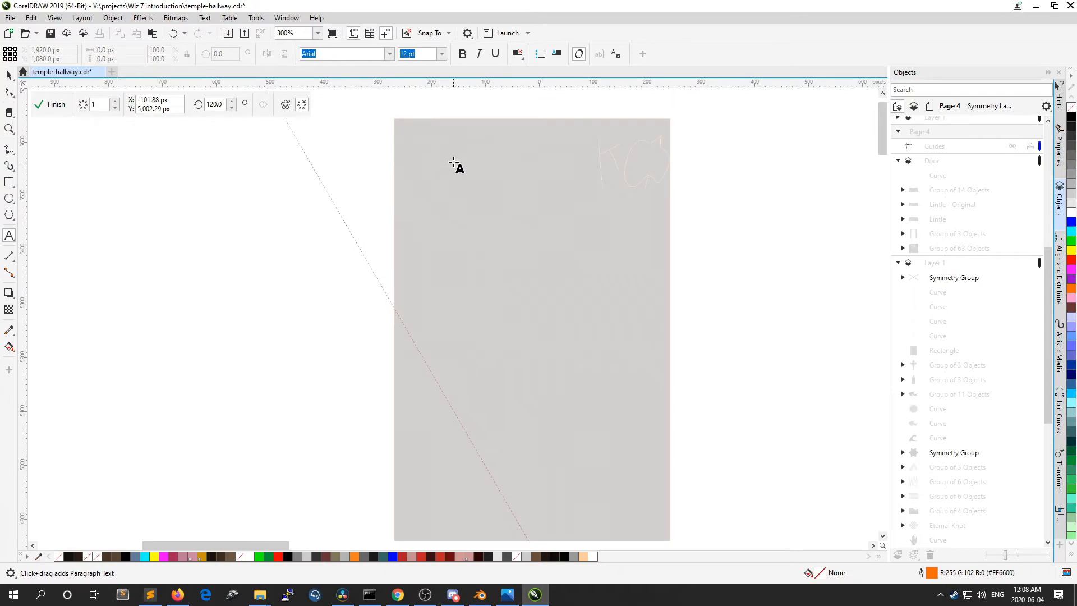
left_click_drag(454, 162, 508, 216)
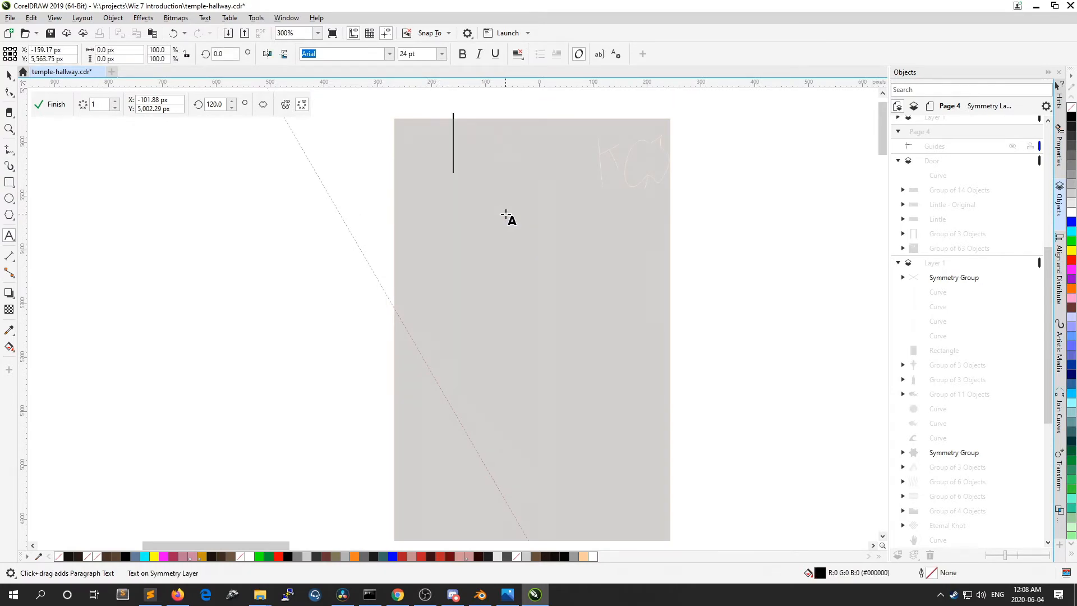
type("K")
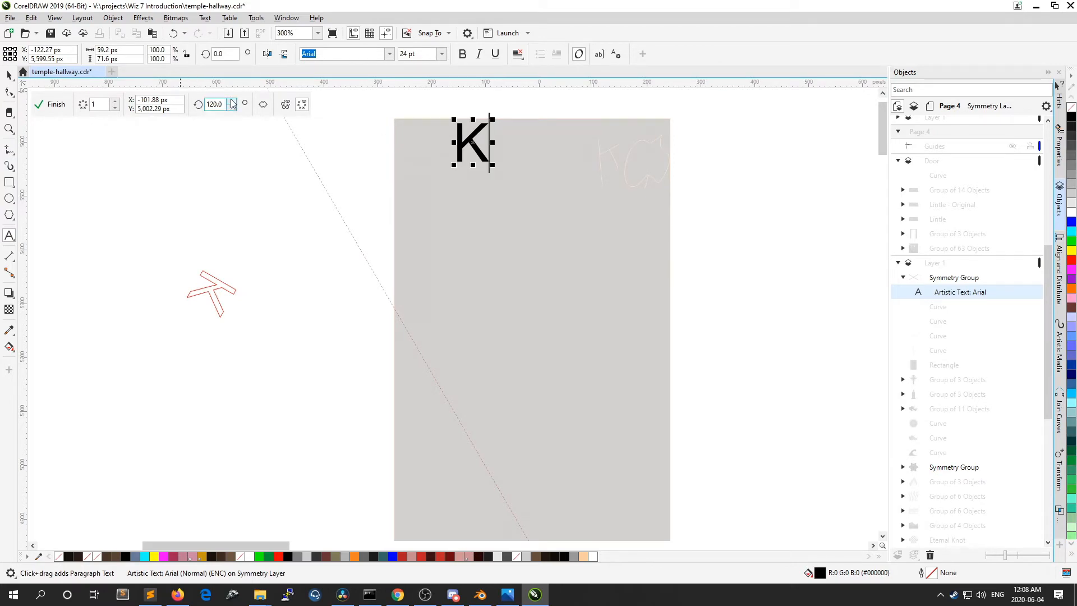
Step: Set the symmetry line's angle to 110 degrees to change where the K is mirrored
left_click(115, 102)
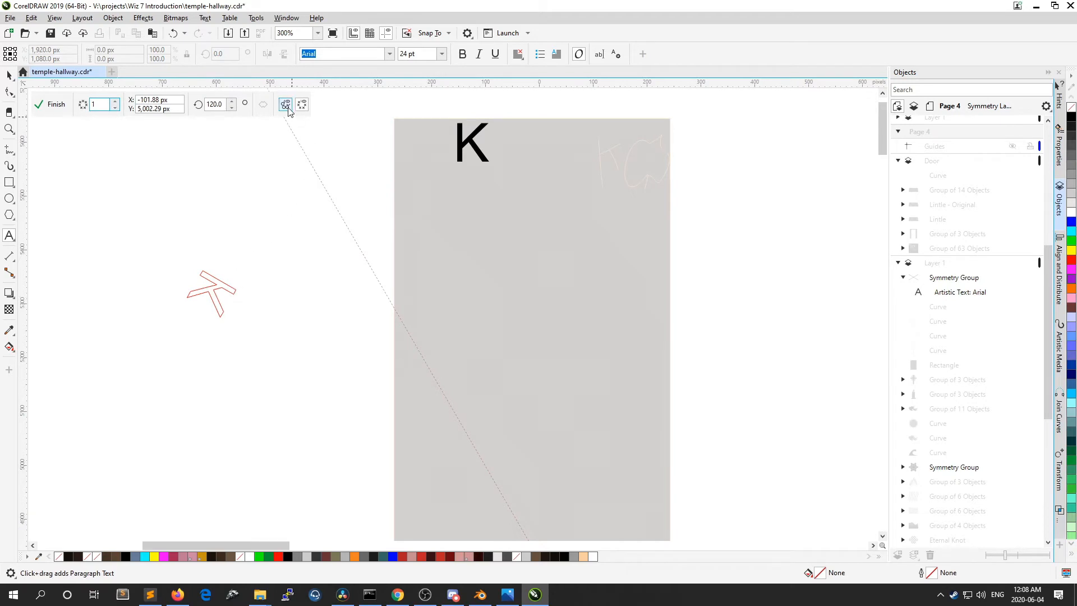
left_click(230, 107)
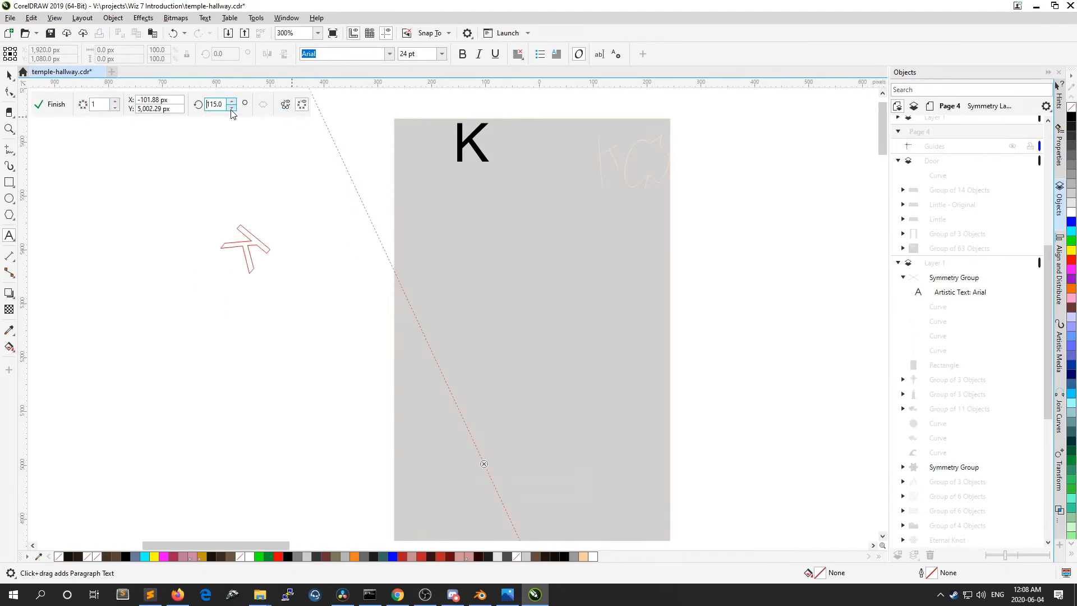
left_click(231, 107)
scroll(361, 184, "down", 1)
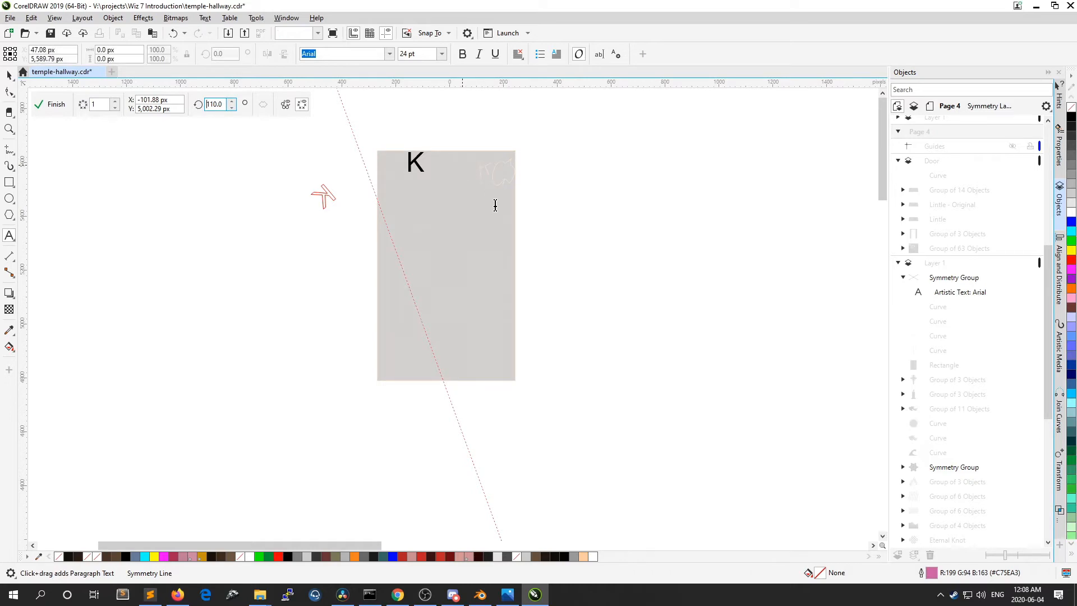
scroll(449, 200, "down", 1)
scroll(449, 199, "up", 1)
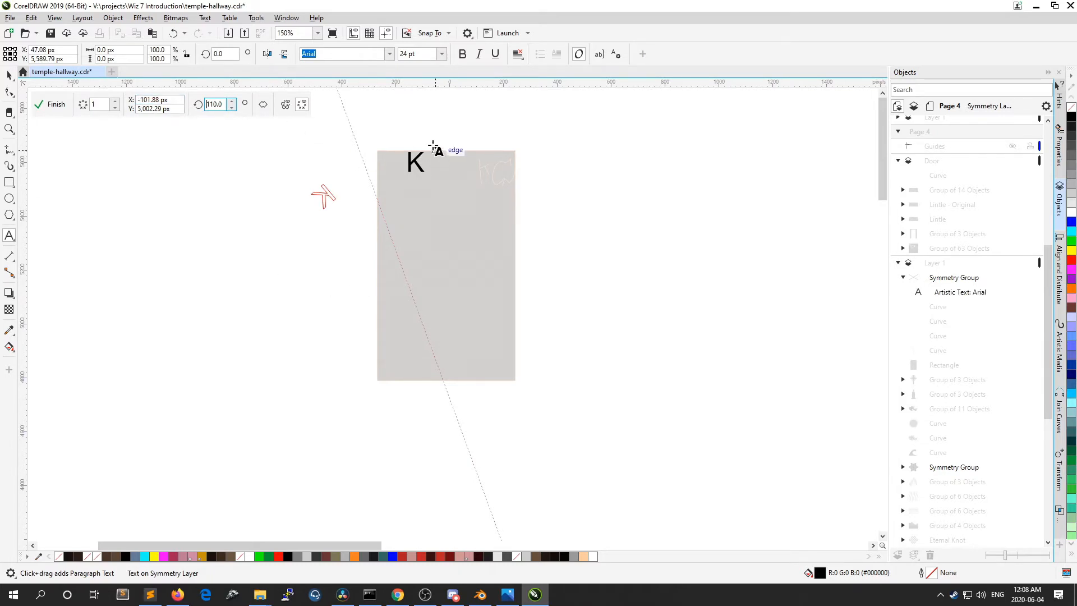
Step: Finish editing the K symmetry group, move it off the rectangle and delete it
left_click(9, 74)
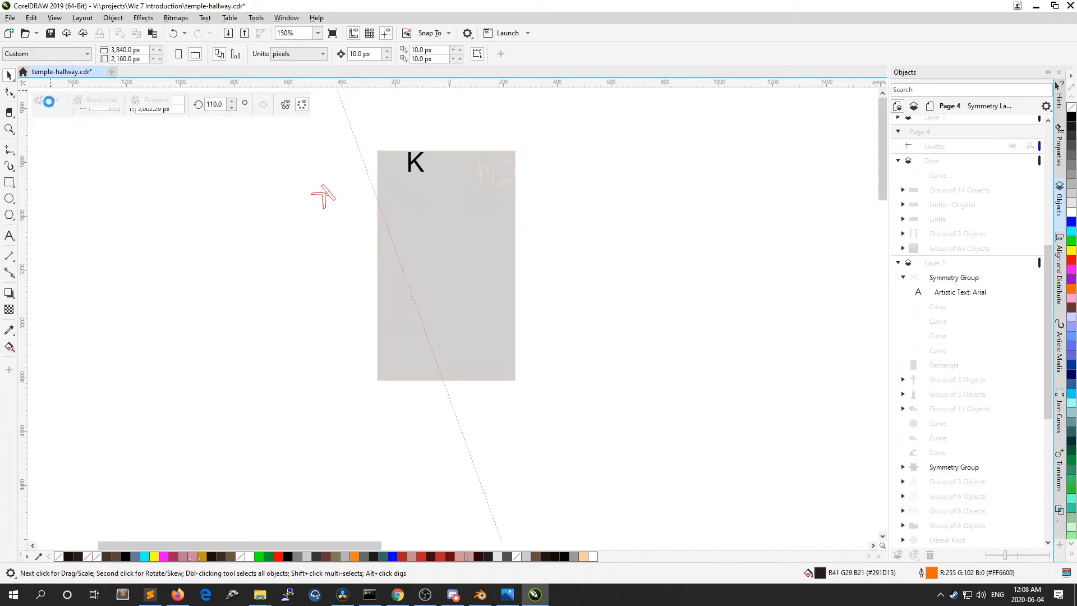
left_click(51, 104)
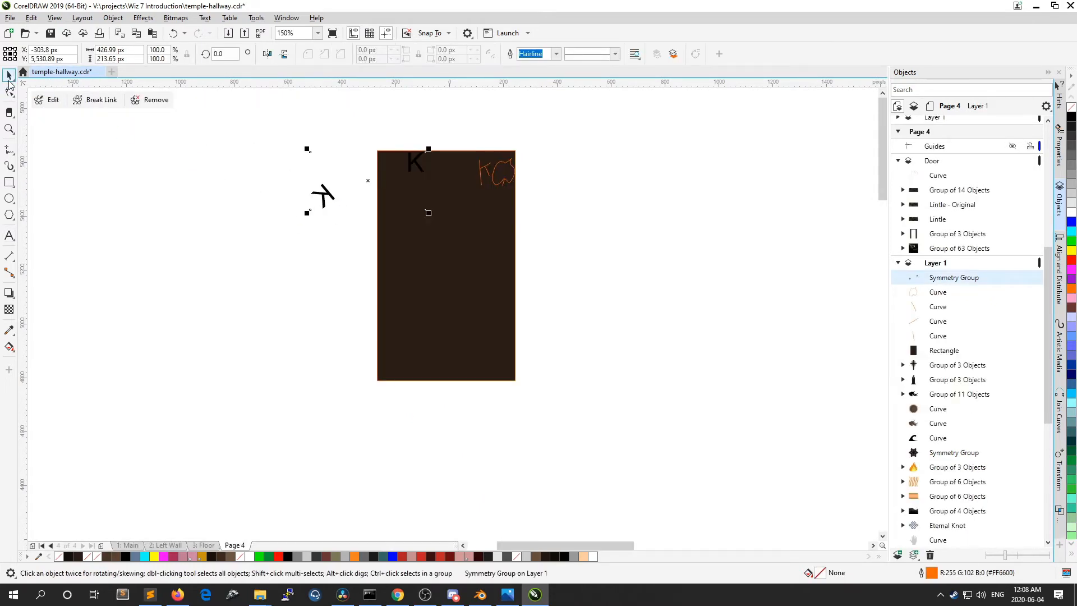
left_click(257, 218)
left_click_drag(366, 175, 280, 261)
key("Delete")
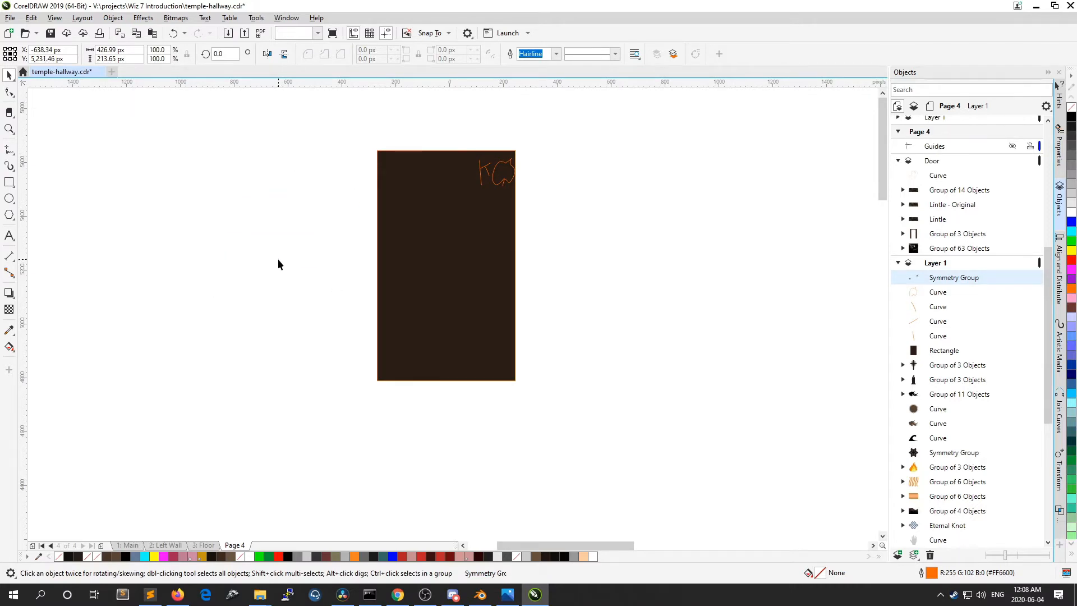
Step: Select the dark brown rectangle together with its hand-drawn glyph strokes and delete them
left_click_drag(619, 408, 619, 408)
scroll(561, 323, "down", 2)
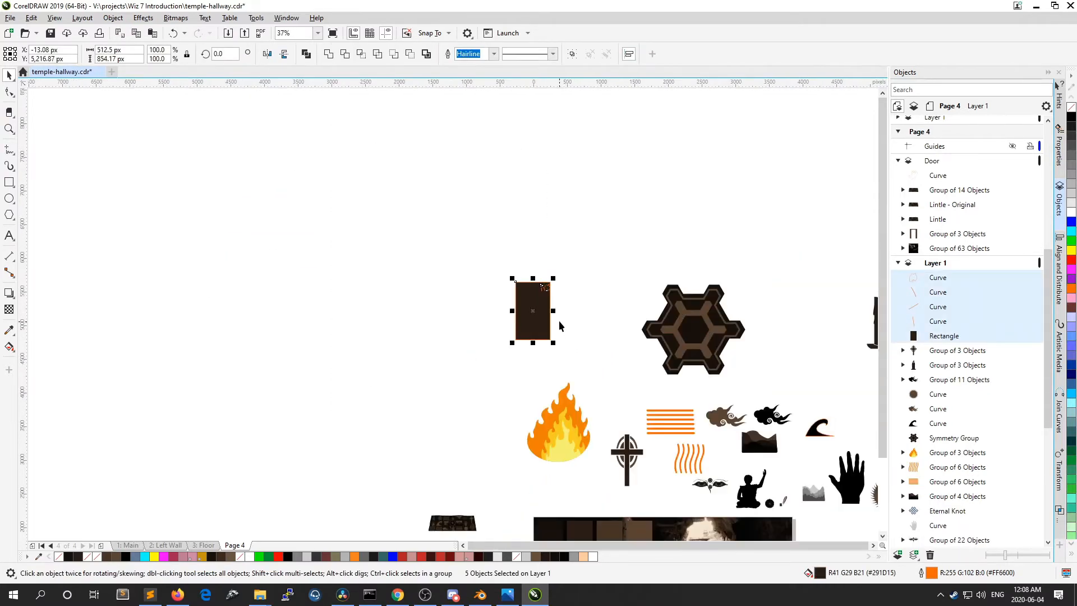
scroll(773, 349, "up", 1)
scroll(660, 301, "up", 1)
scroll(645, 298, "down", 1)
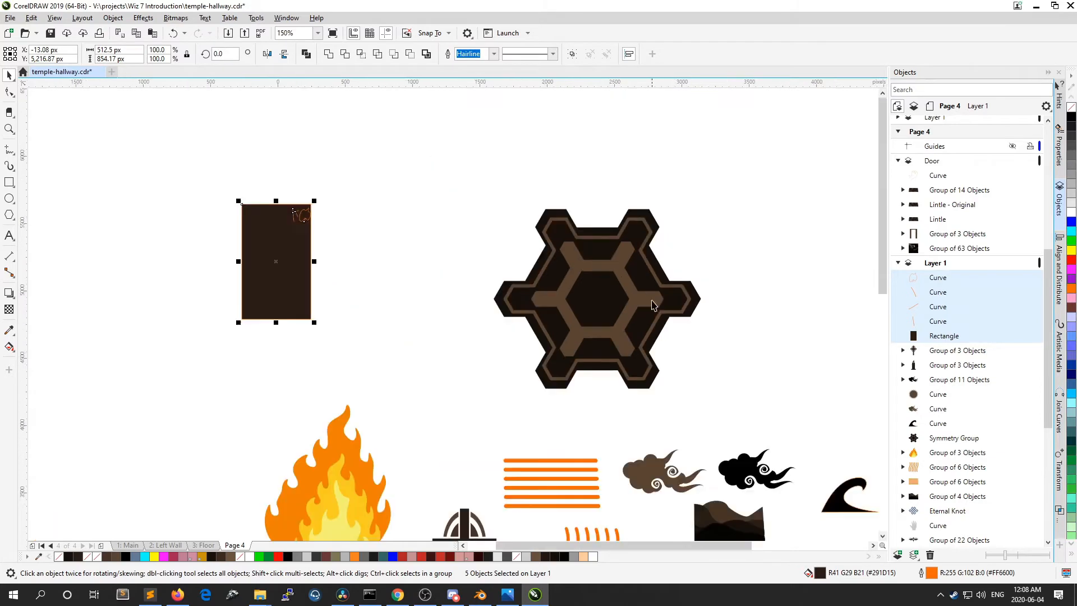
key("Delete")
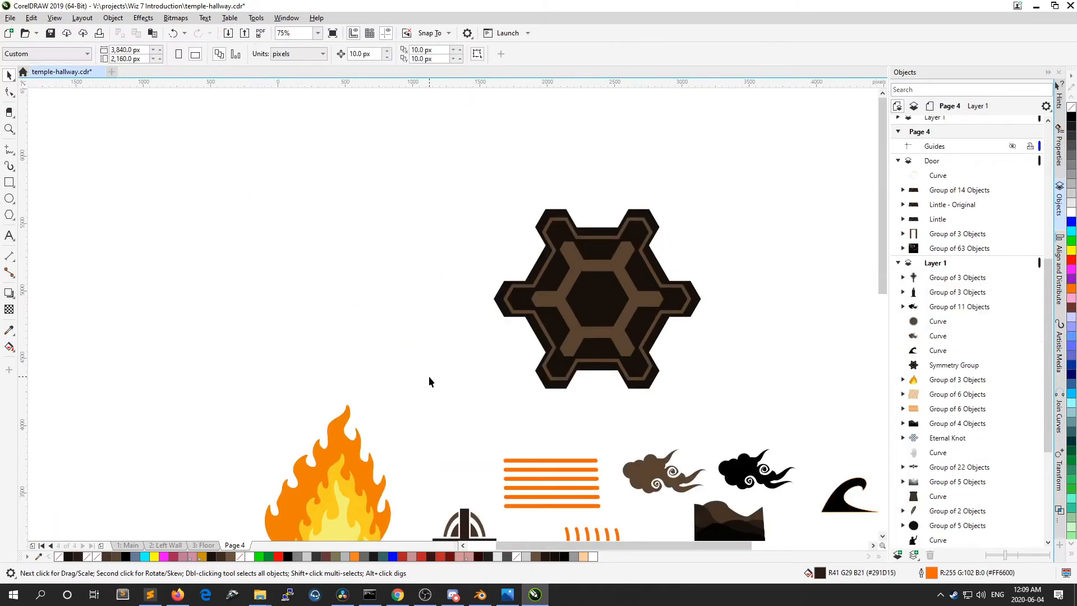
Step: Examine the hexagonal symmetry group and the interlaced bands of the blue eternal knot
left_click(583, 311)
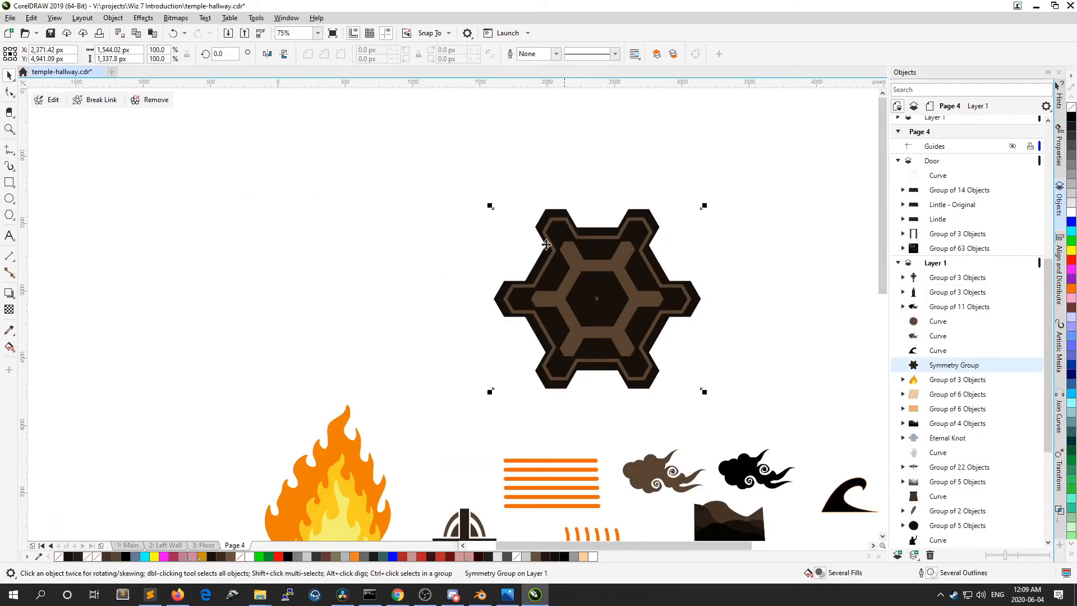
scroll(671, 270, "down", 1)
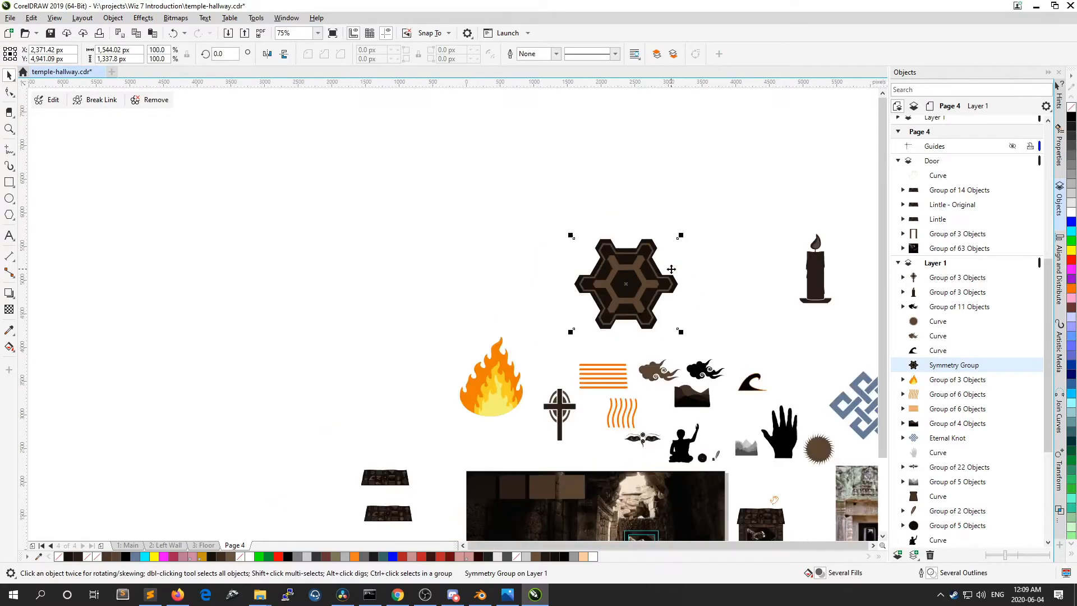
scroll(681, 314, "down", 1)
scroll(682, 314, "up", 3)
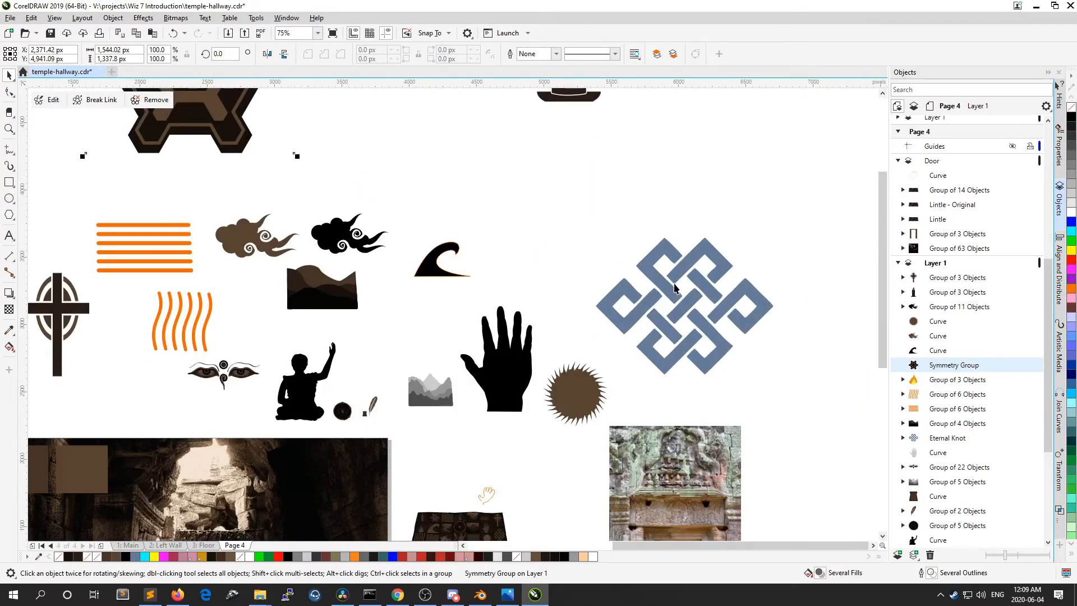
scroll(671, 282, "up", 2)
scroll(586, 271, "down", 3)
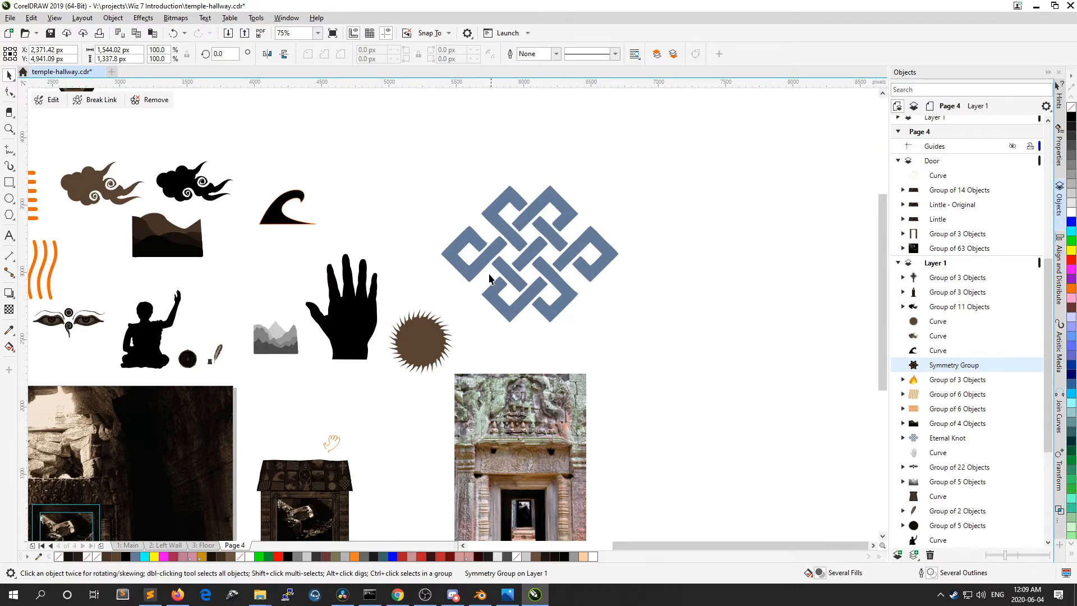
scroll(489, 278, "up", 1)
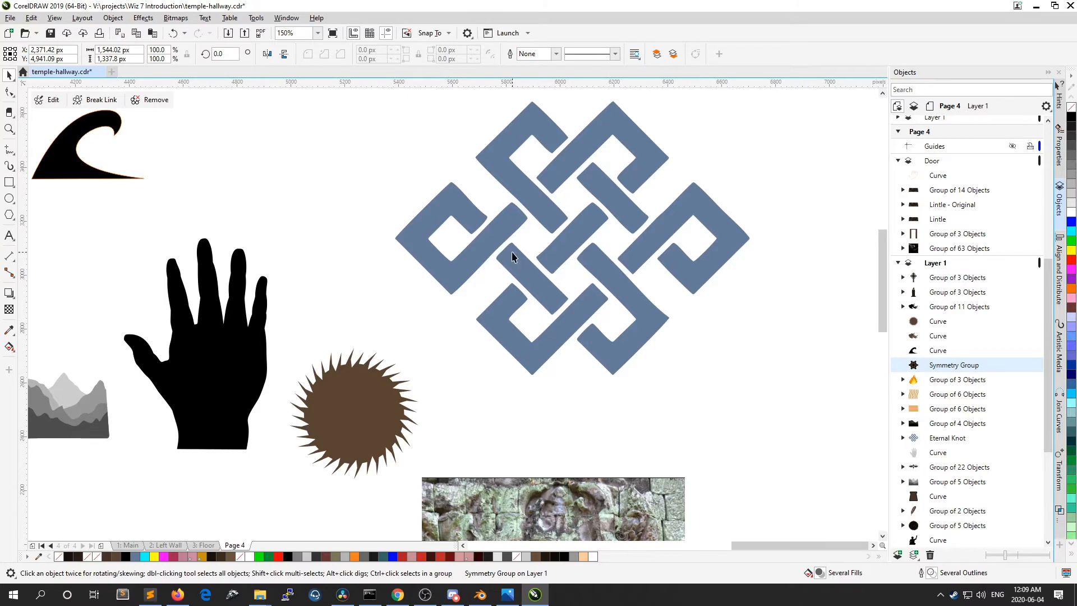
scroll(515, 249, "down", 2)
scroll(523, 231, "up", 2)
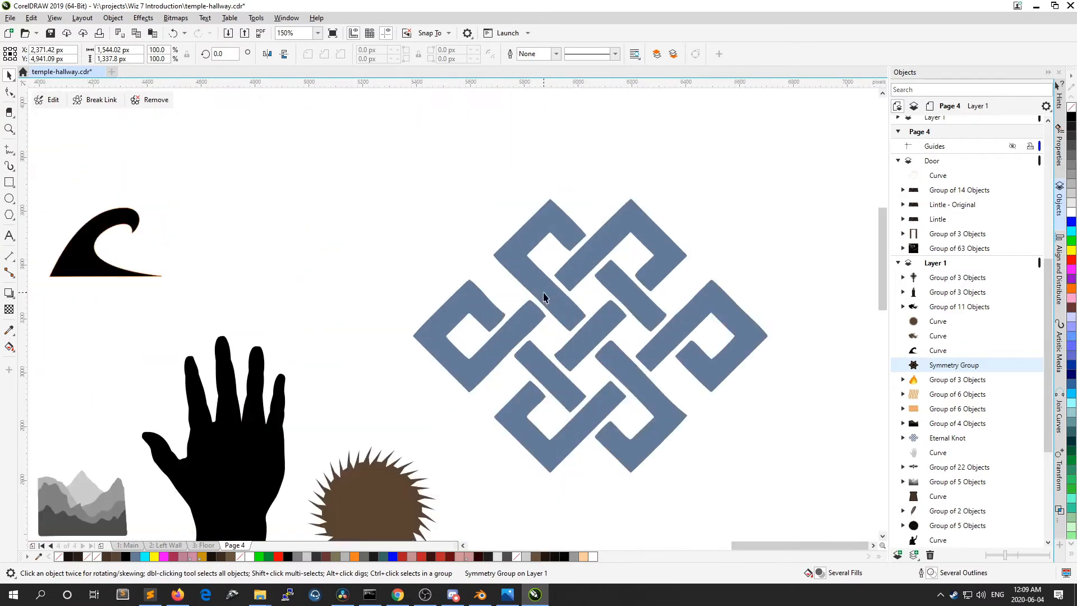
Step: Smooth the pointed corner at the end of the eternal knot's left loop with the Smooth tool
scroll(543, 296, "up", 2)
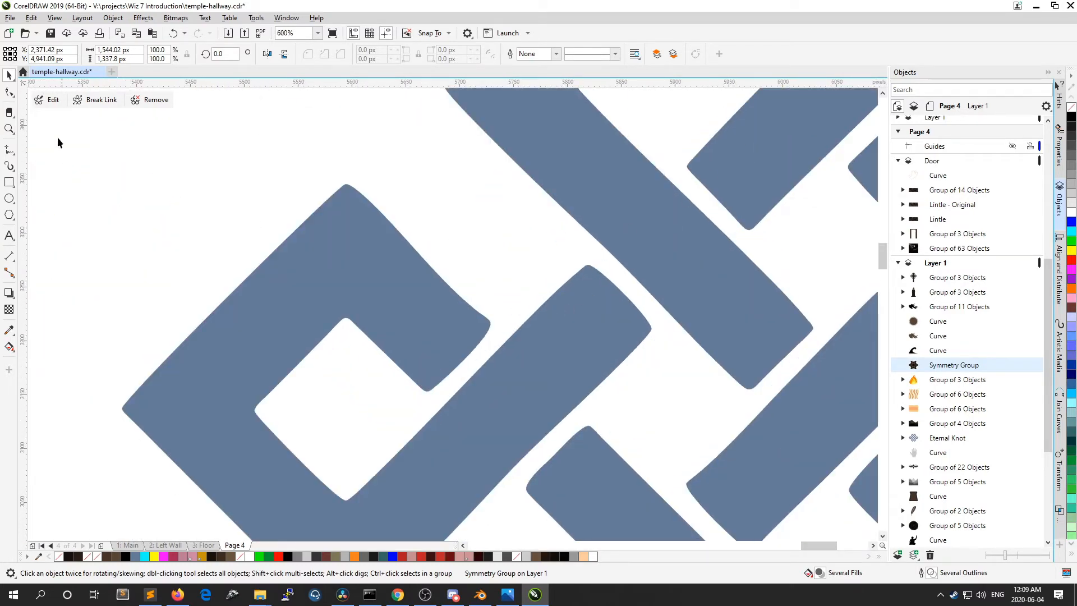
left_click(11, 95)
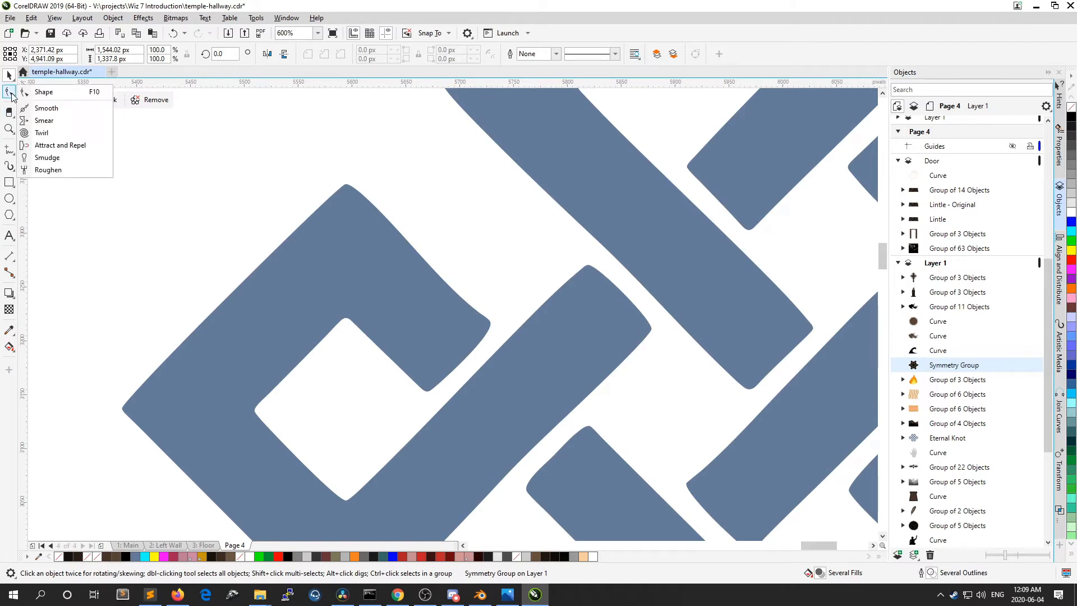
left_click(46, 107)
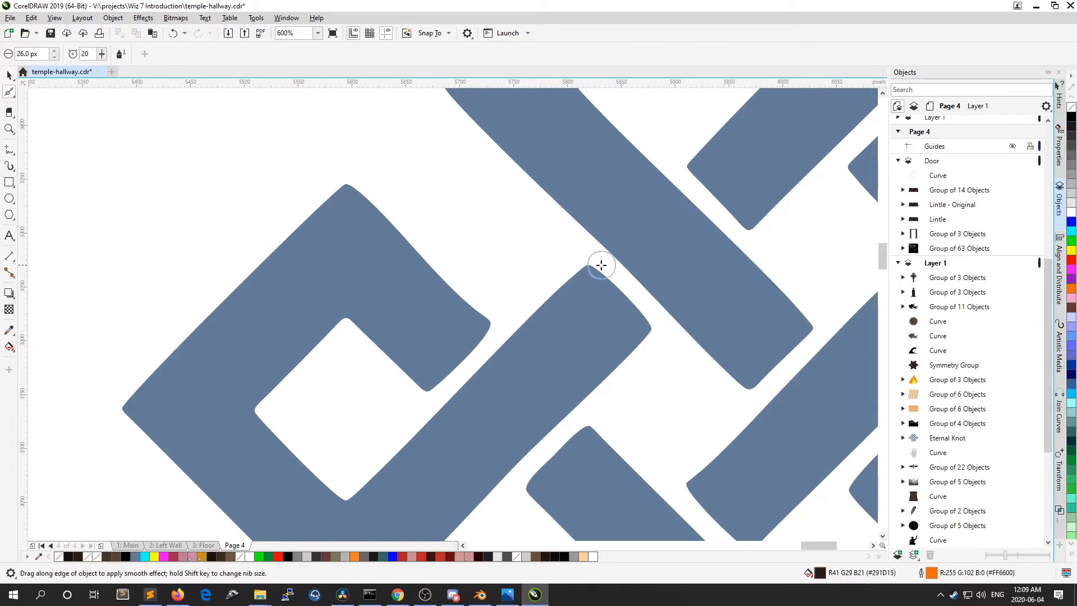
scroll(440, 254, "down", 2)
scroll(491, 222, "up", 1)
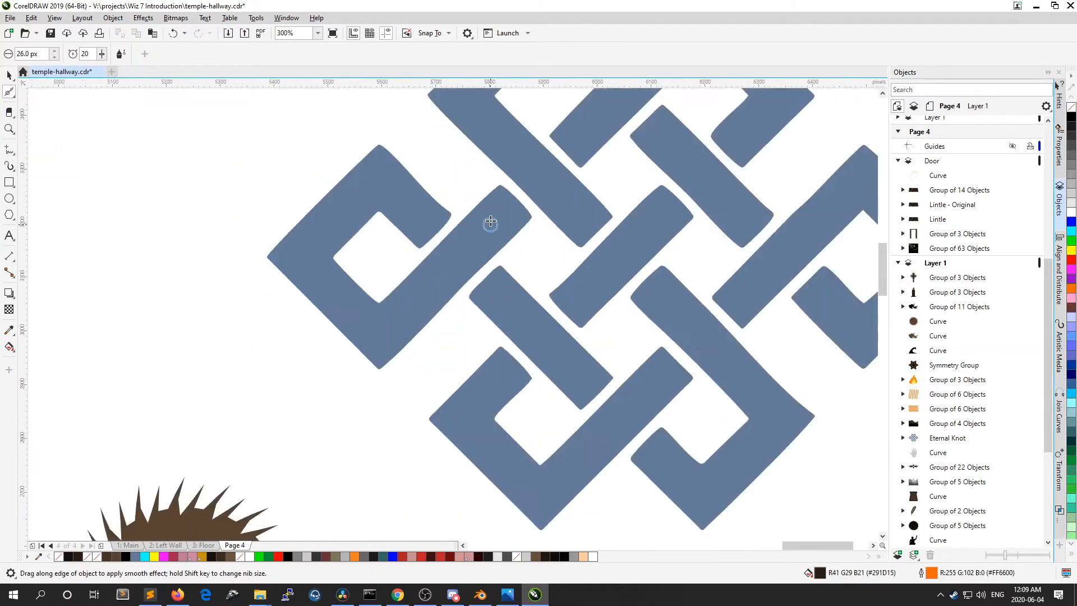
scroll(491, 222, "up", 3)
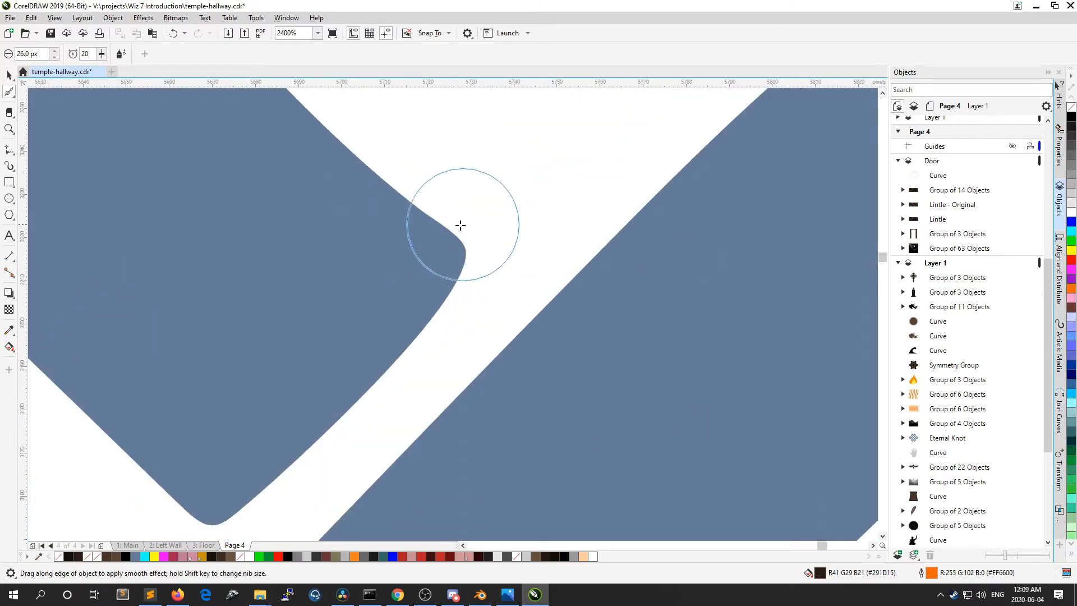
mouse_move(460, 225)
left_mouse_down()
mouse_move(423, 266)
mouse_move(435, 264)
left_mouse_up()
scroll(471, 259, "down", 3)
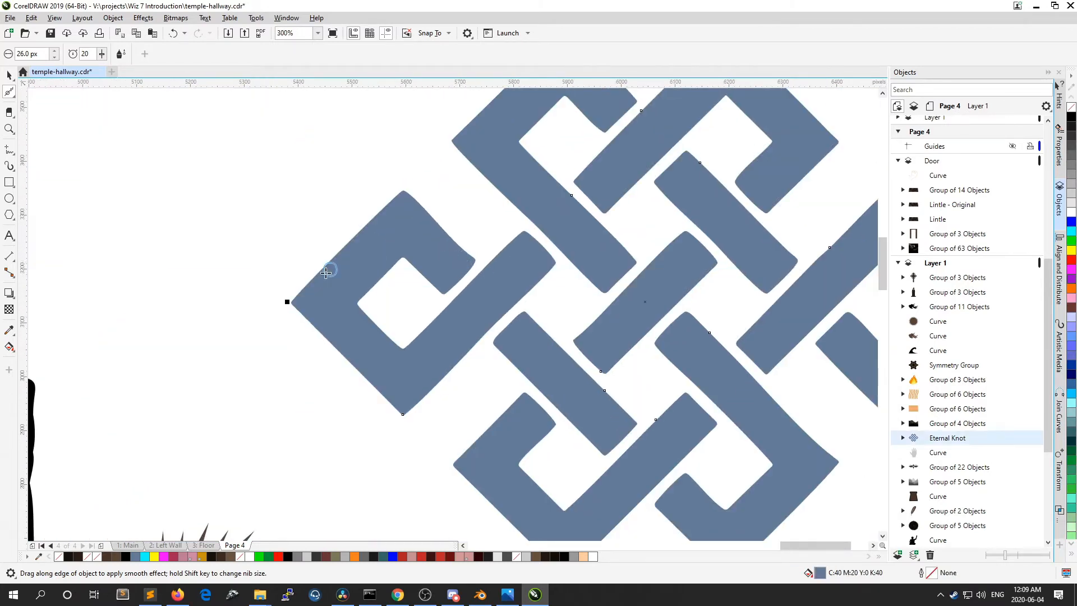
Step: Smooth the leftmost outer corner of the eternal knot
scroll(283, 301, "up", 1)
scroll(295, 299, "up", 3)
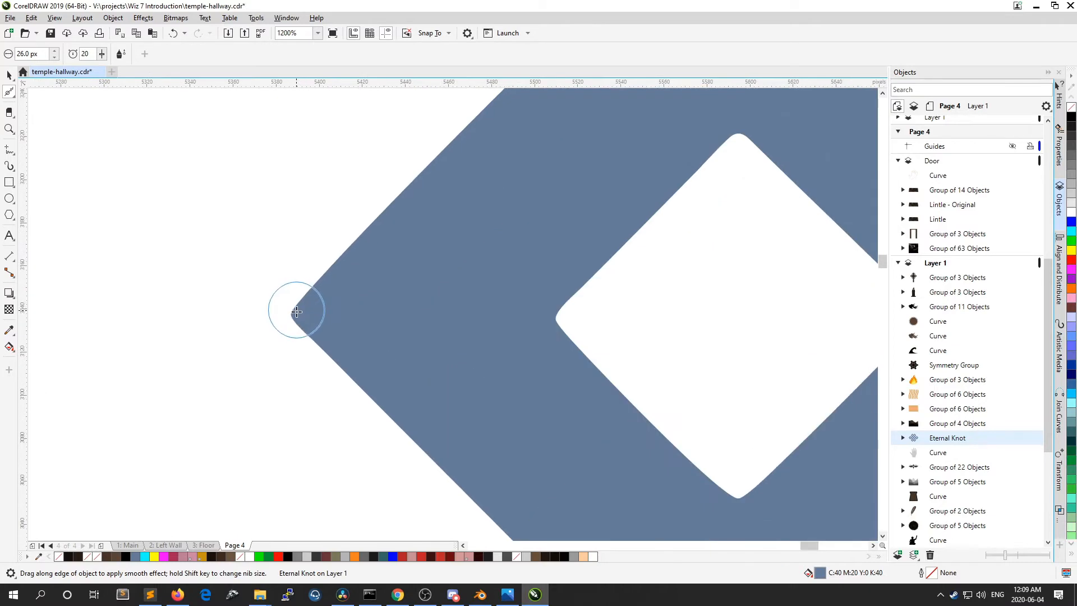
left_click_drag(308, 309, 300, 305)
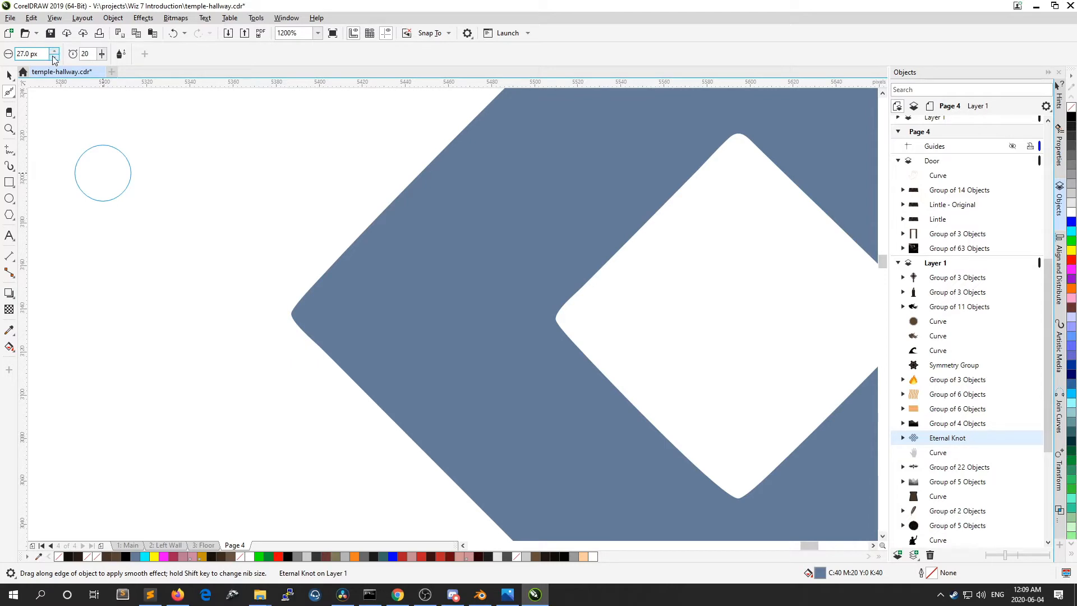
Step: Set the Smooth nib size to 36 px and smooth the eternal knot's leftmost outer corner again
left_click_drag(54, 55, 53, 50)
mouse_move(317, 353)
left_mouse_down()
mouse_move(291, 309)
mouse_move(313, 320)
mouse_move(327, 308)
mouse_move(320, 320)
mouse_move(280, 312)
mouse_move(291, 309)
left_mouse_up()
scroll(296, 308, "down", 2)
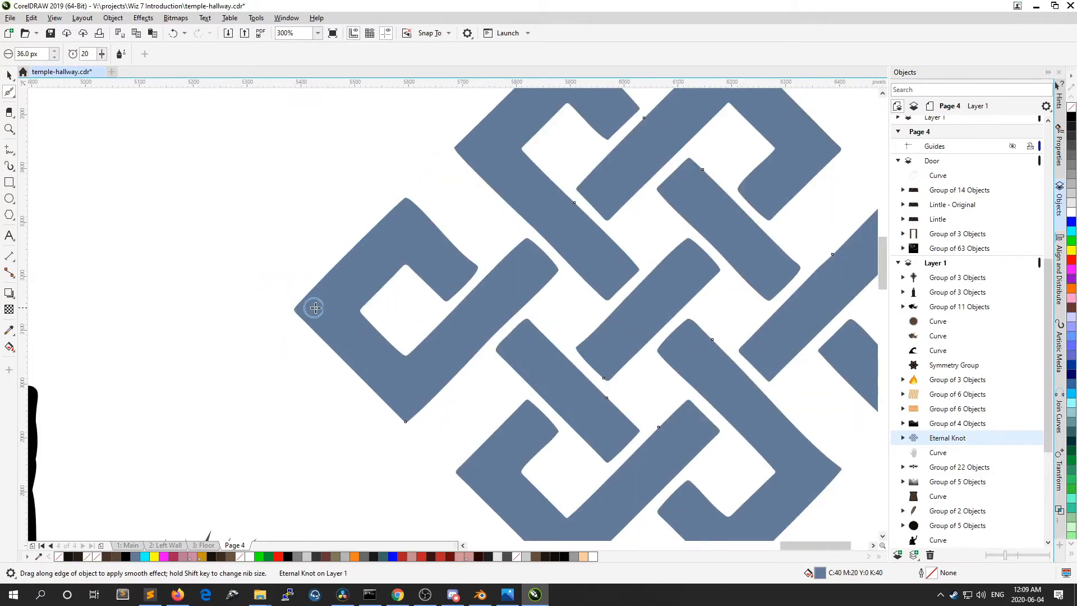
scroll(315, 307, "down", 2)
scroll(295, 350, "up", 1)
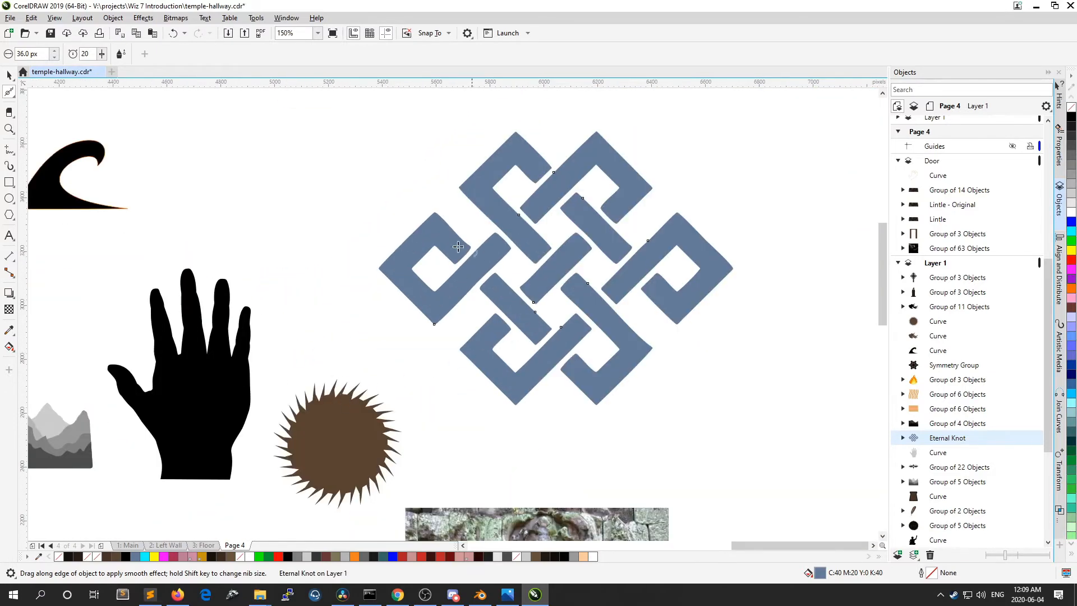
Step: Examine the carved lintel and doorway in the reference photo and compare them with the symbol tiles on the drawn lintel
scroll(519, 356, "up", 2)
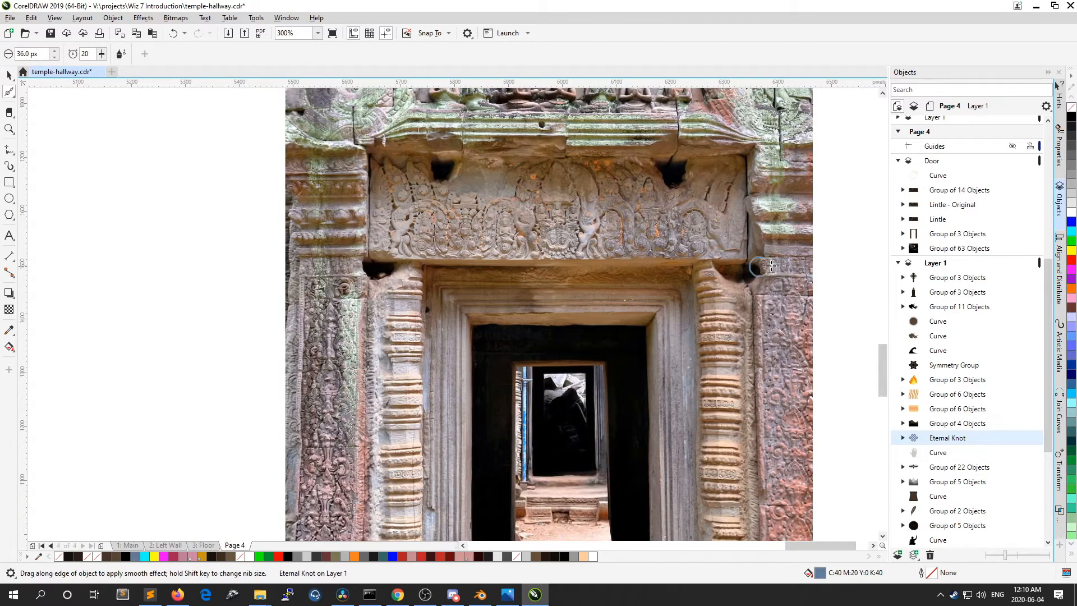
scroll(589, 193, "down", 2)
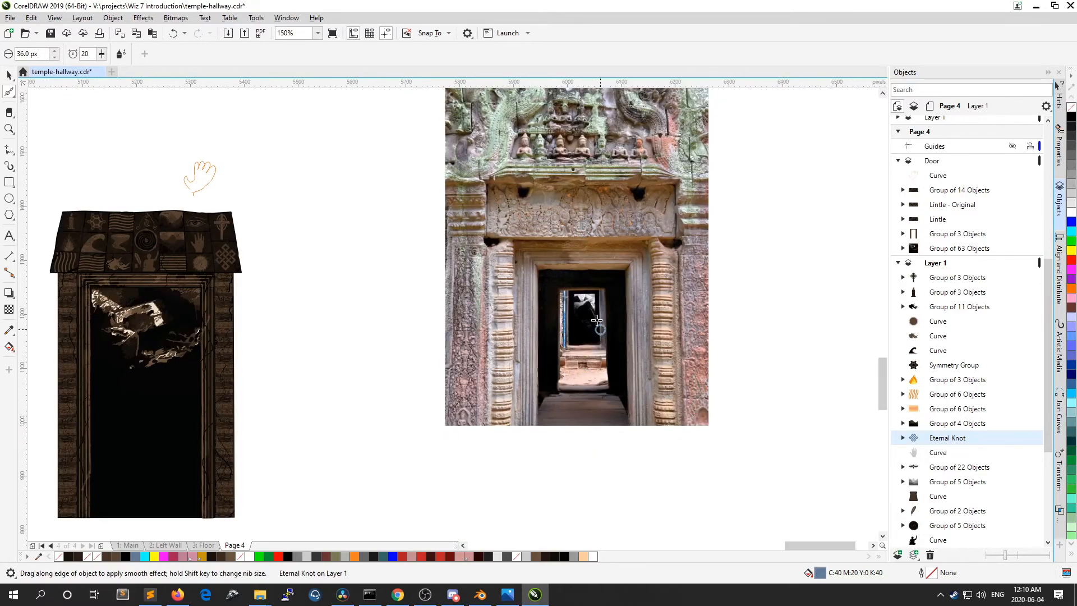
scroll(619, 306, "up", 4)
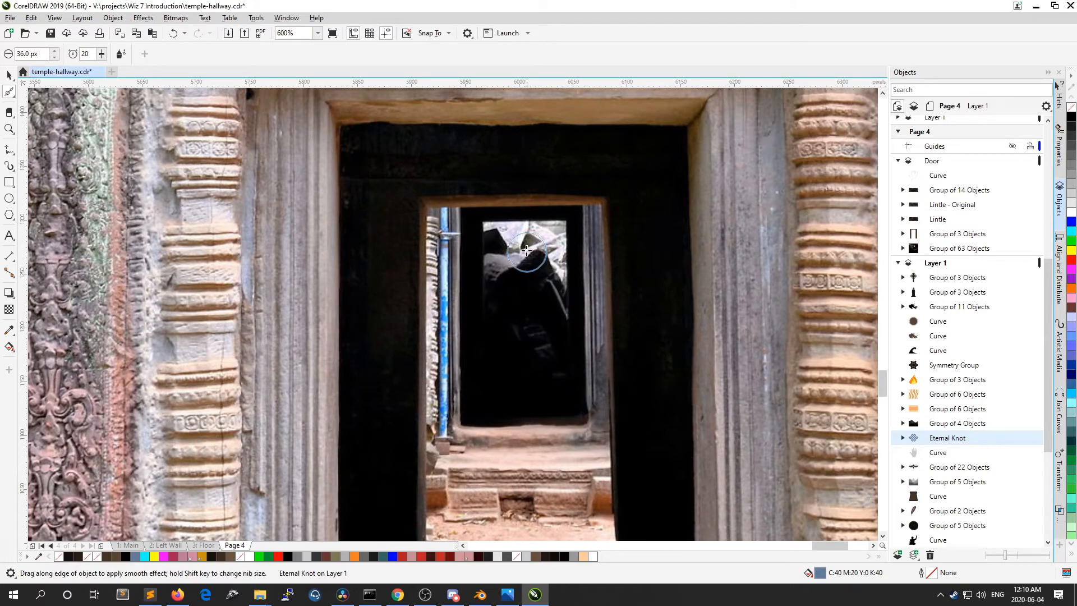
scroll(554, 268, "down", 4)
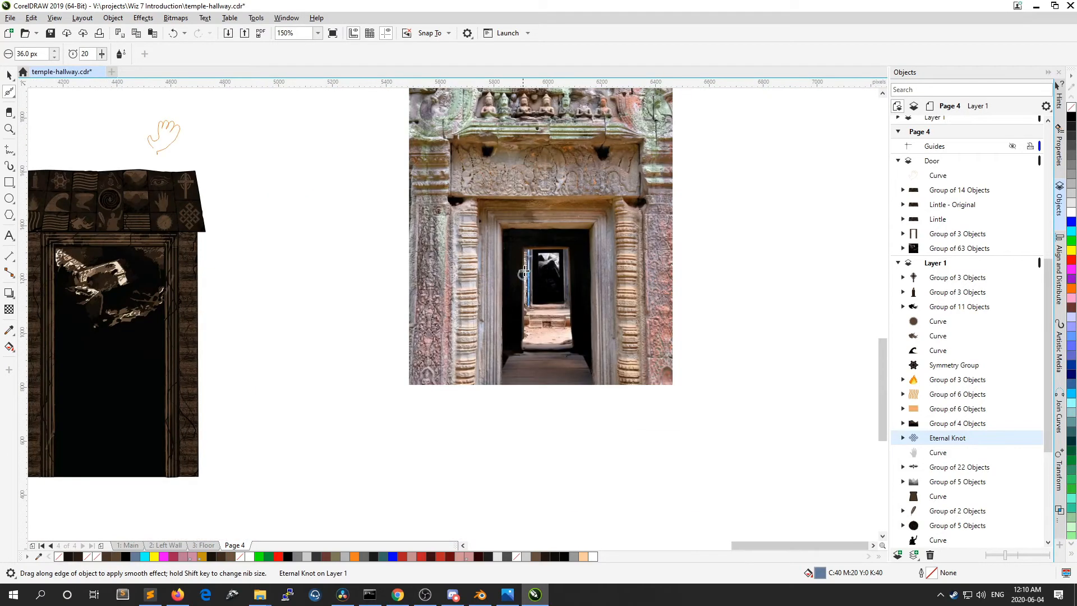
scroll(581, 106, "up", 4)
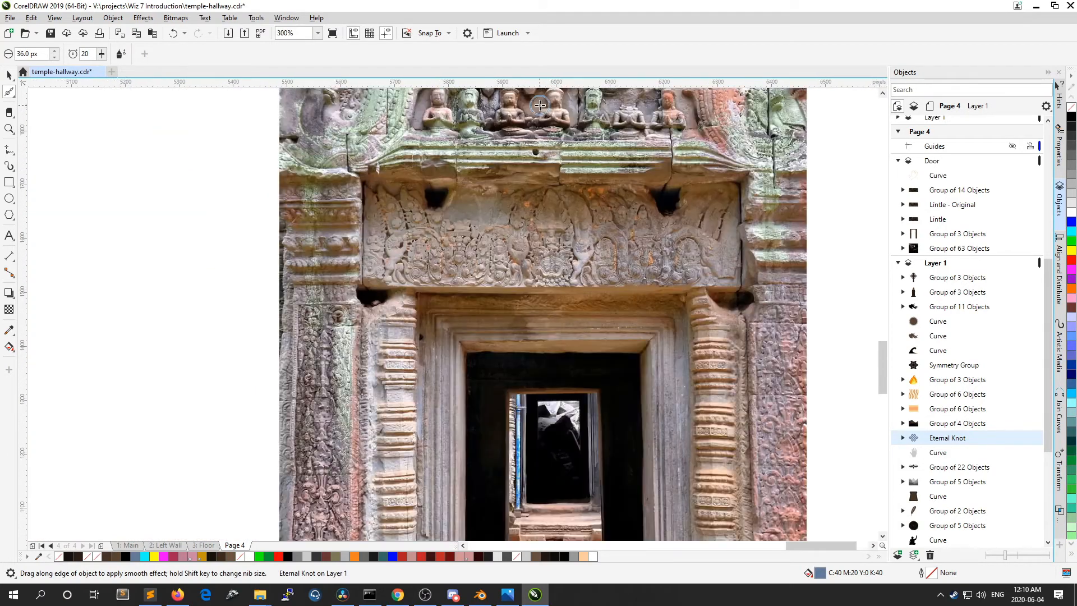
left_click(882, 93)
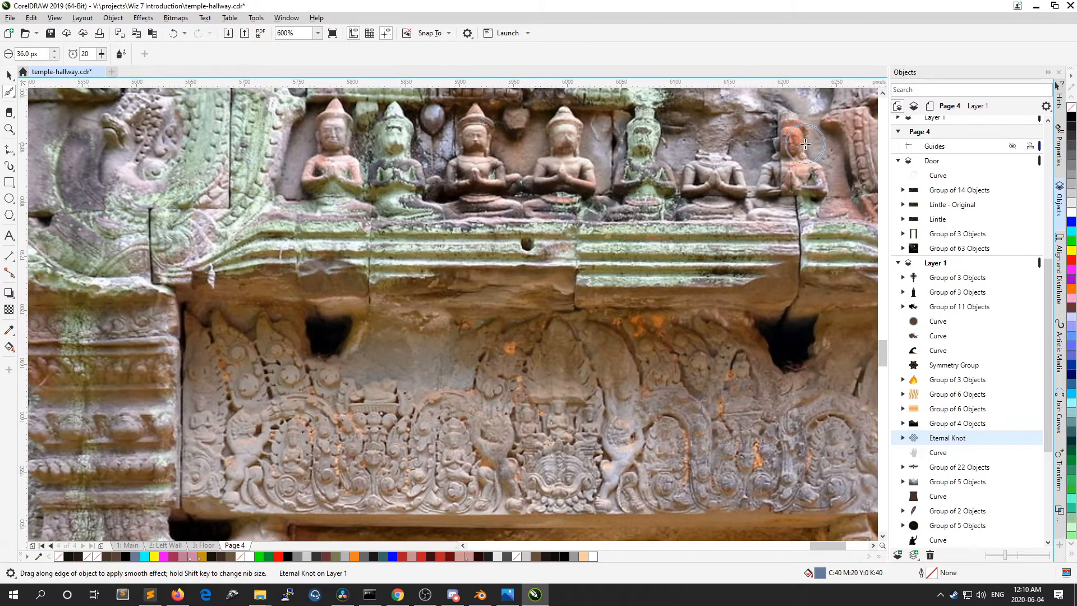
scroll(533, 322, "down", 1)
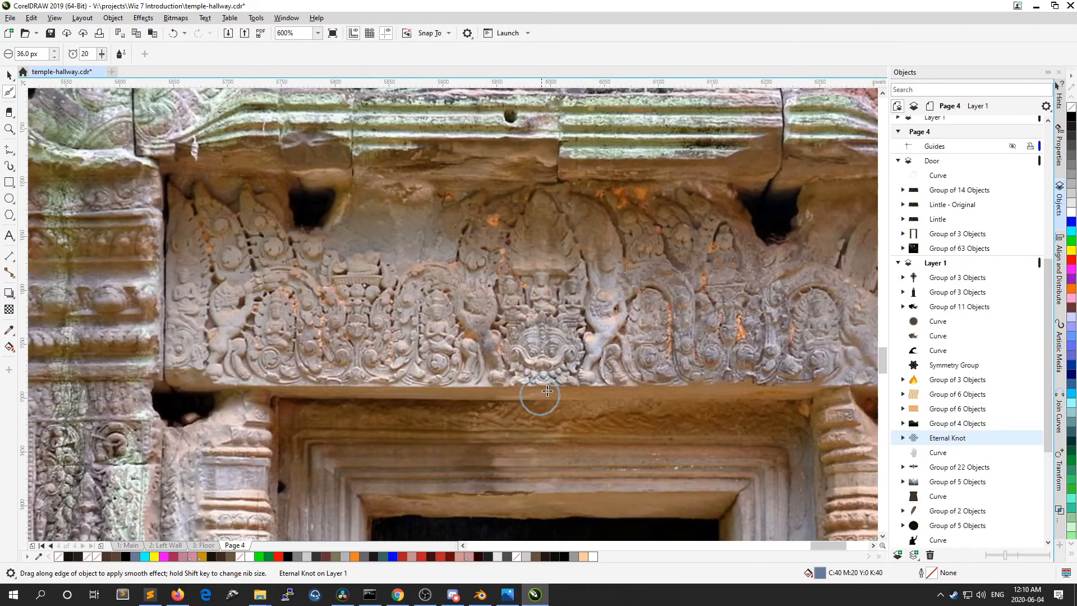
scroll(556, 384, "up", 3)
scroll(557, 384, "down", 1)
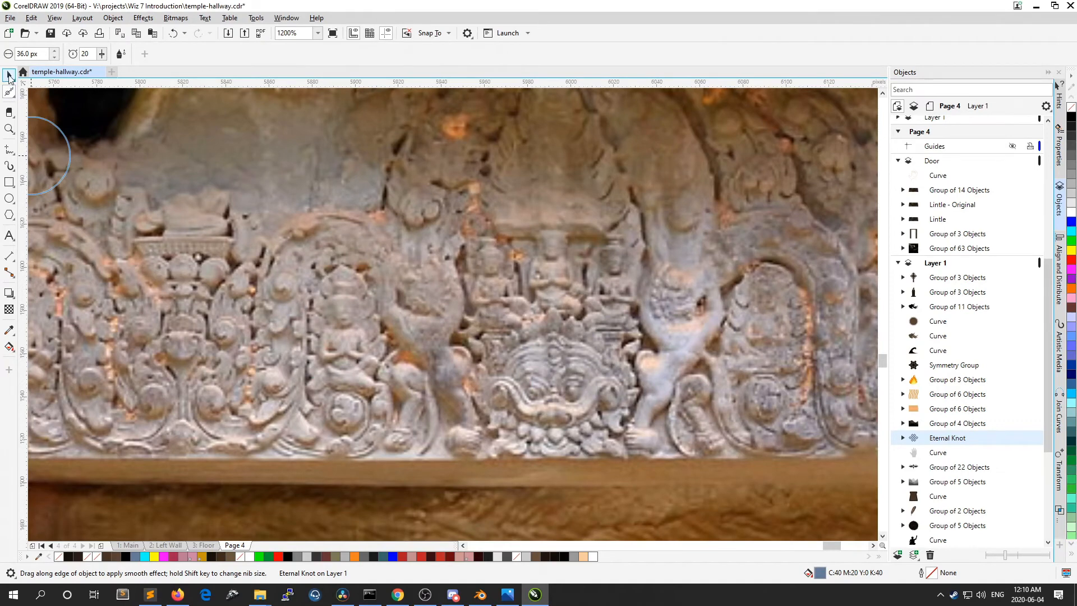
left_click(9, 74)
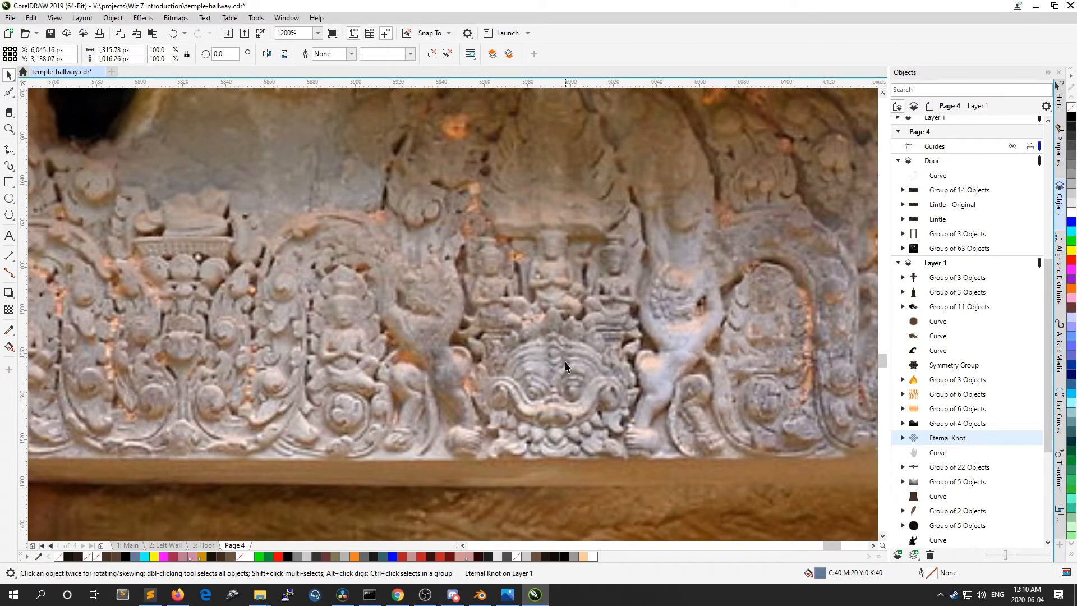
scroll(565, 259, "down", 2)
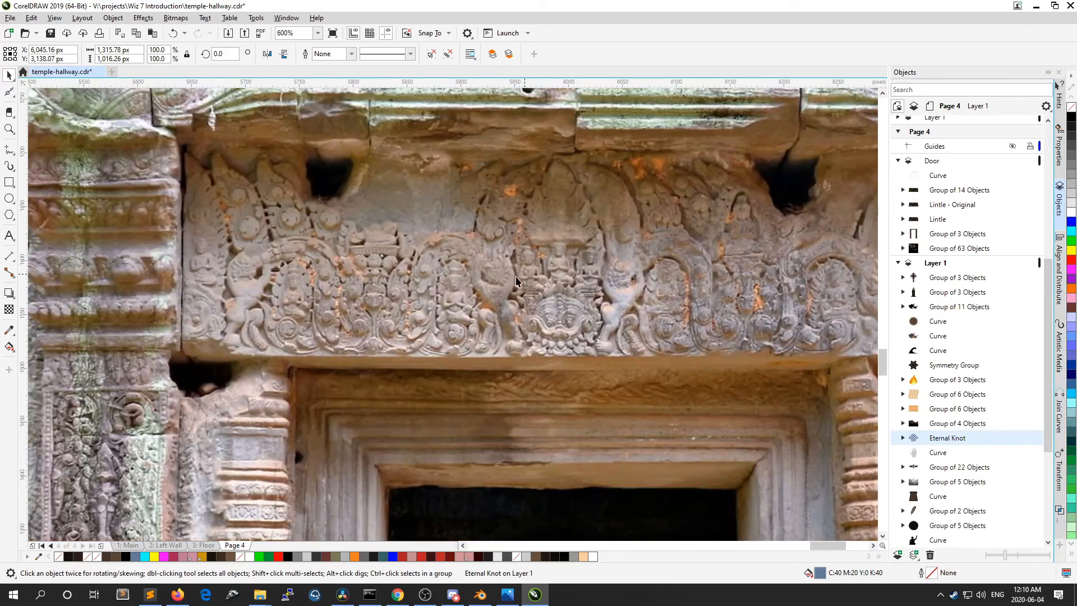
scroll(727, 297, "down", 2)
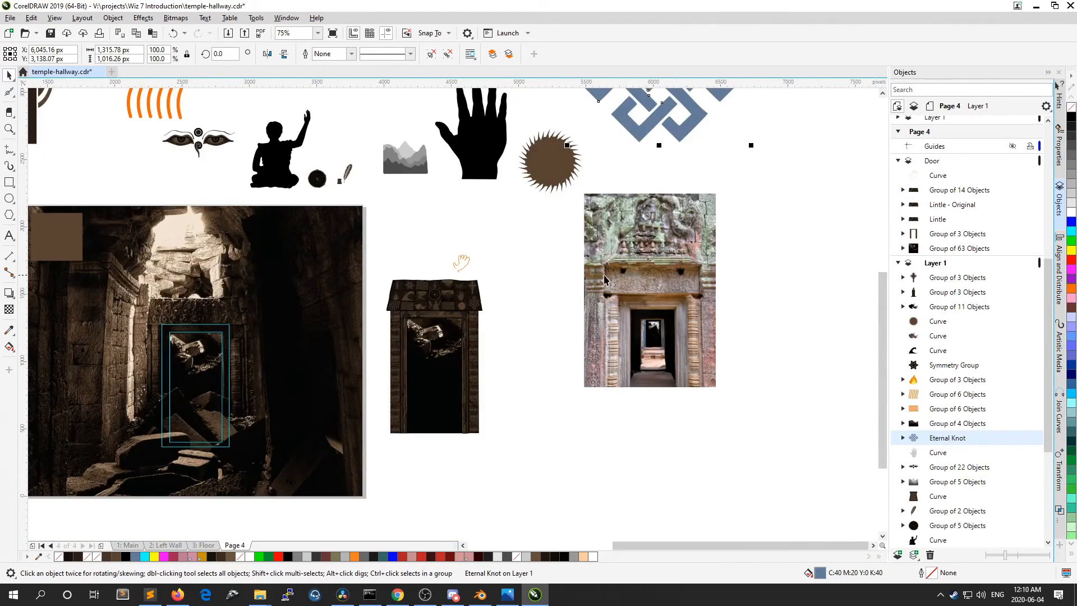
scroll(428, 297, "up", 2)
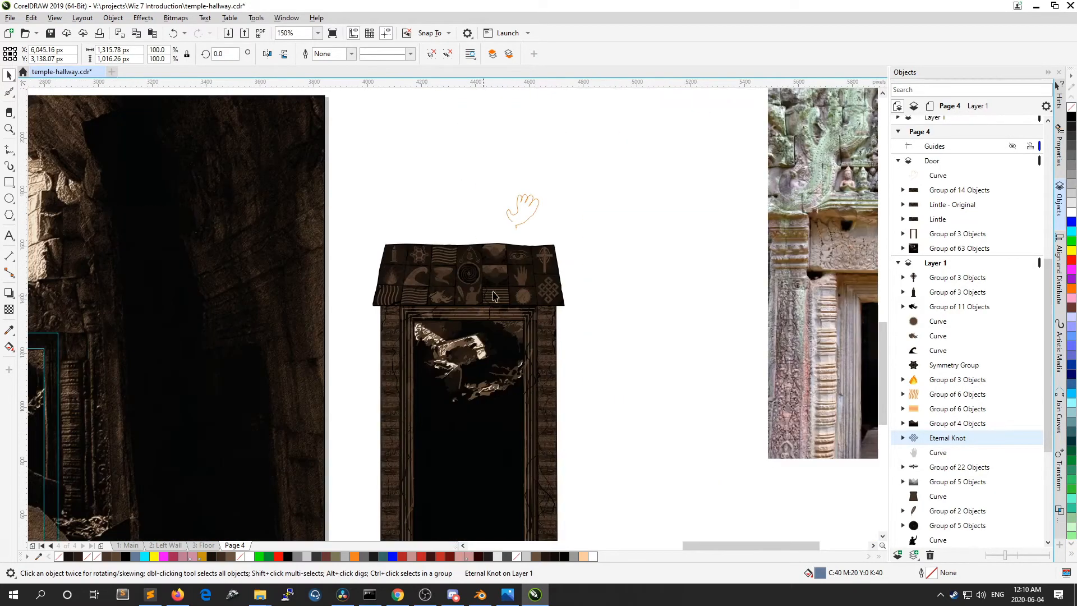
scroll(453, 287, "up", 1)
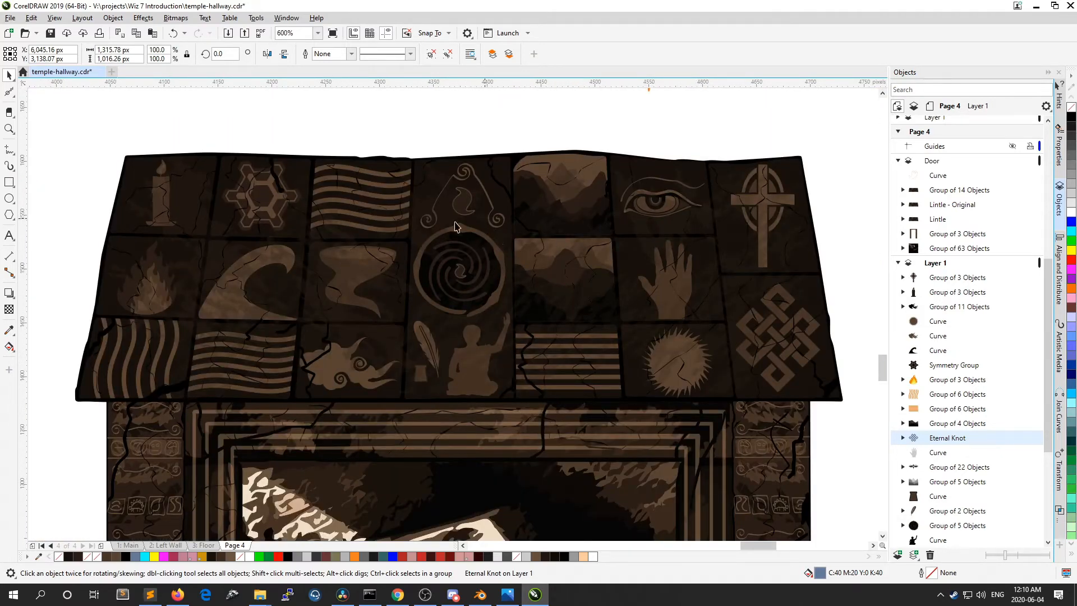
left_click(827, 141)
left_click_drag(51, 156, 61, 275)
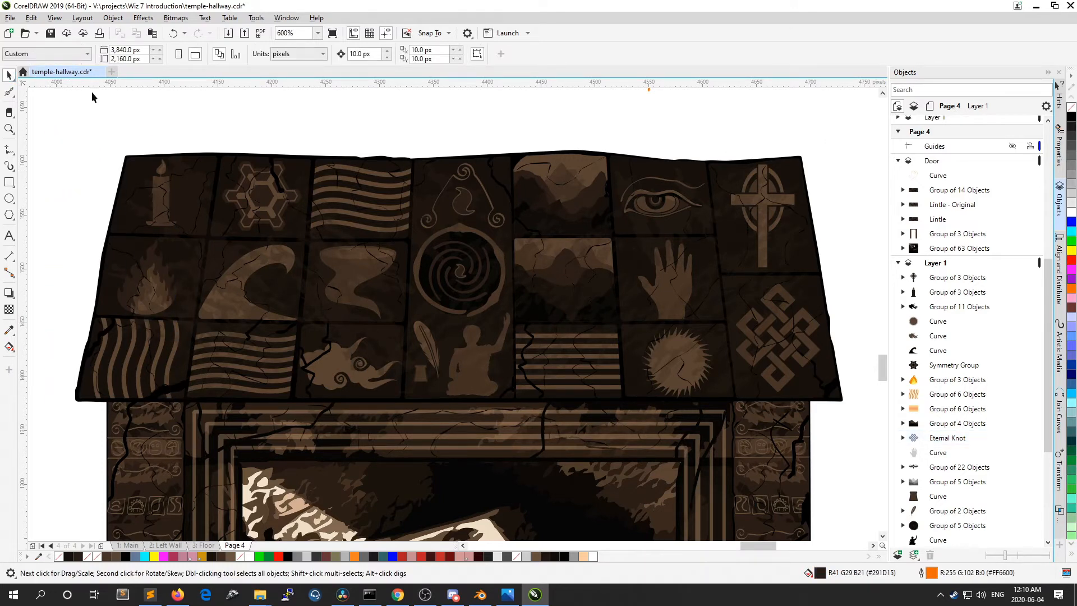
Step: Delete the orange hand outline above the drawn door
scroll(328, 243, "down", 1)
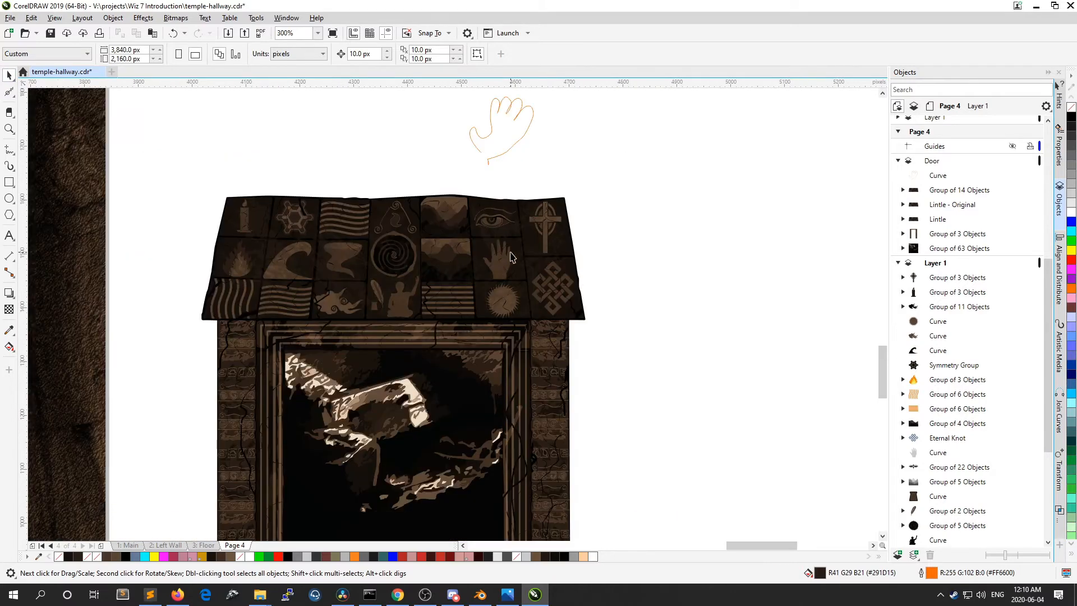
scroll(524, 171, "down", 1)
scroll(503, 144, "up", 1)
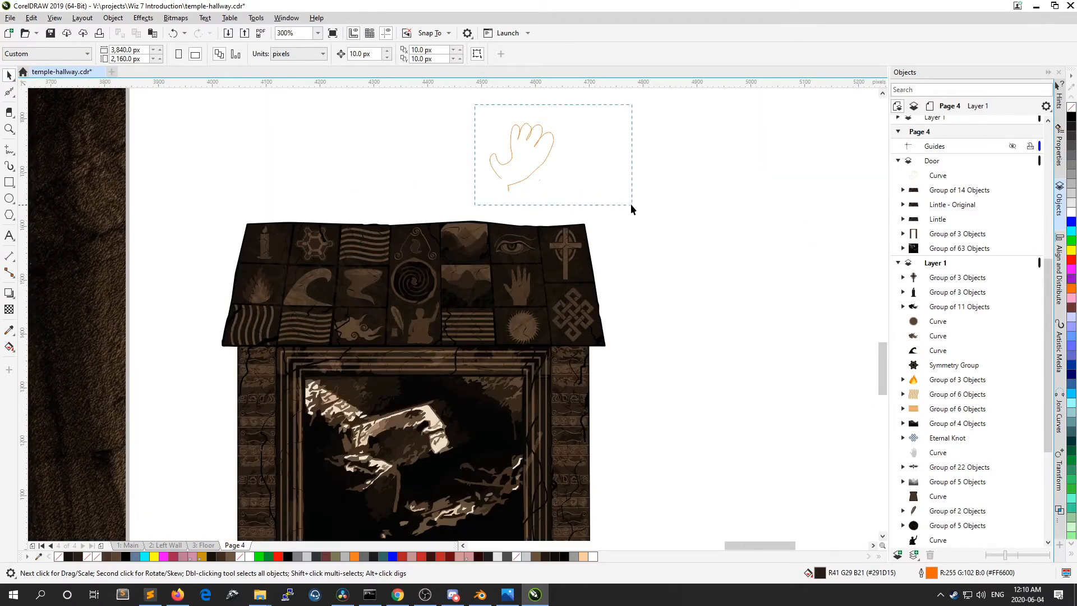
left_click_drag(631, 206, 630, 209)
key("Delete")
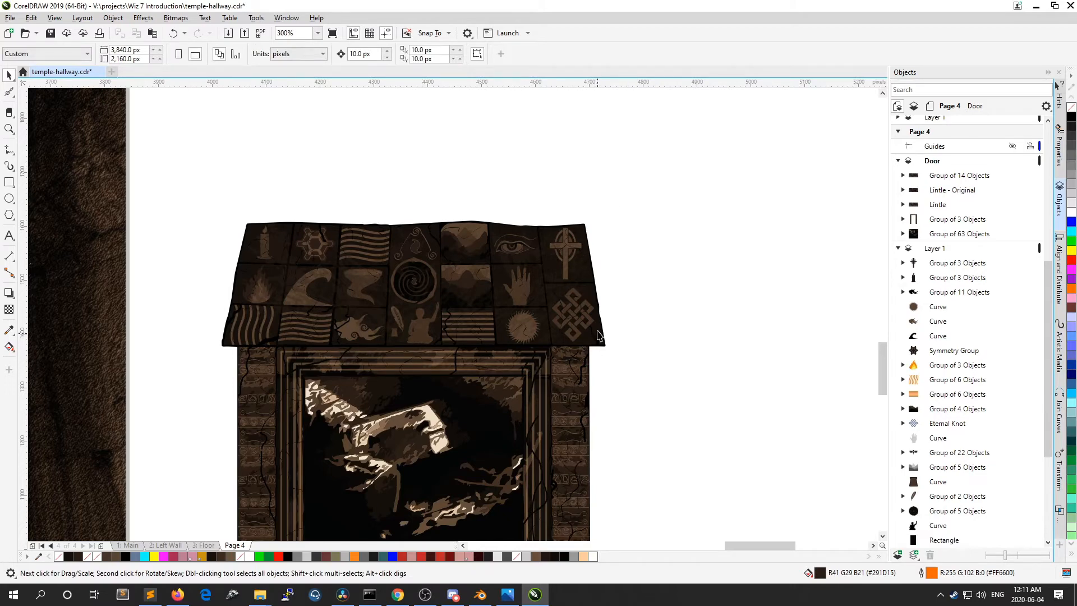
Step: Go to the Main page and frame the complete hallway illustration for viewing
scroll(598, 336, "down", 1)
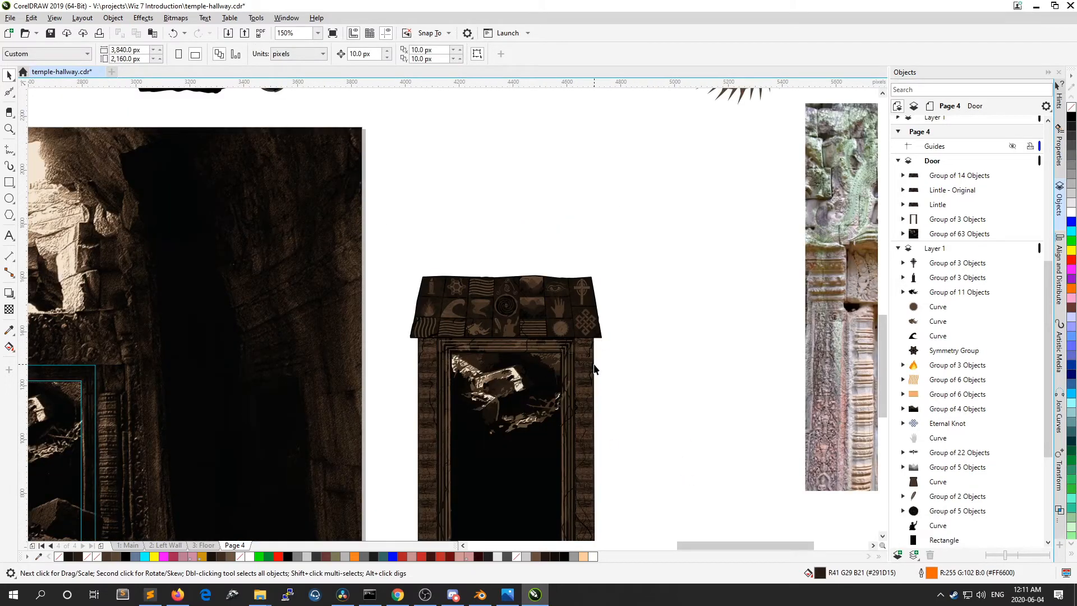
scroll(634, 371, "down", 1)
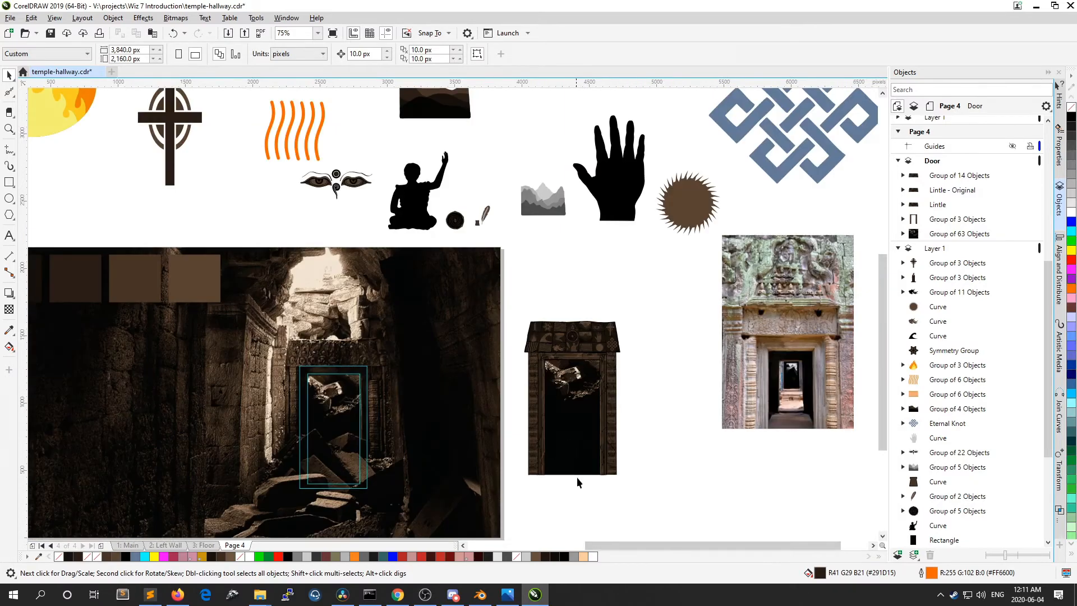
scroll(578, 481, "up", 1)
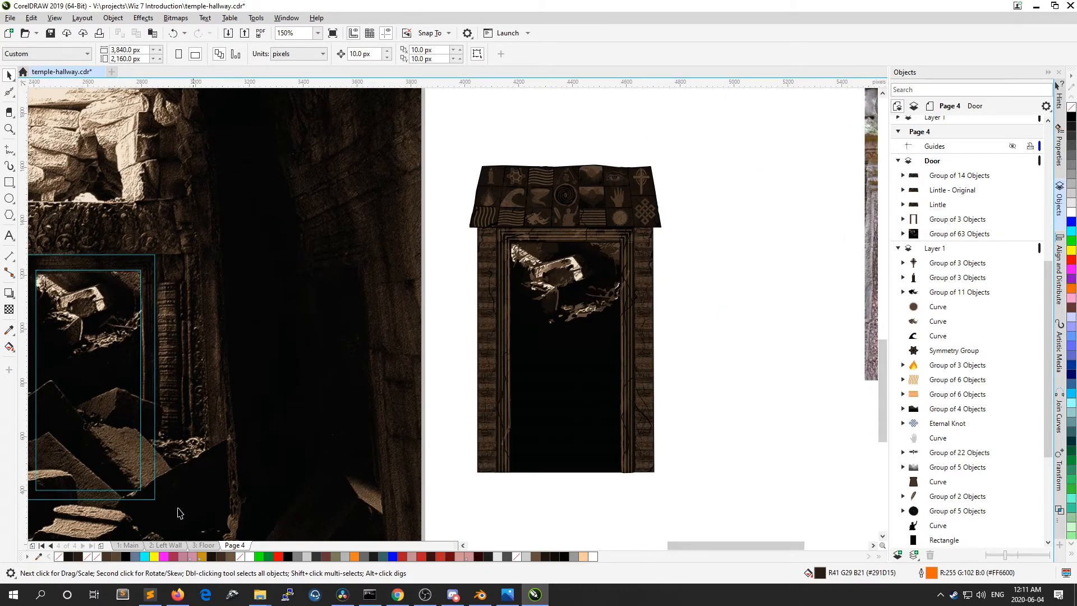
left_click(128, 544)
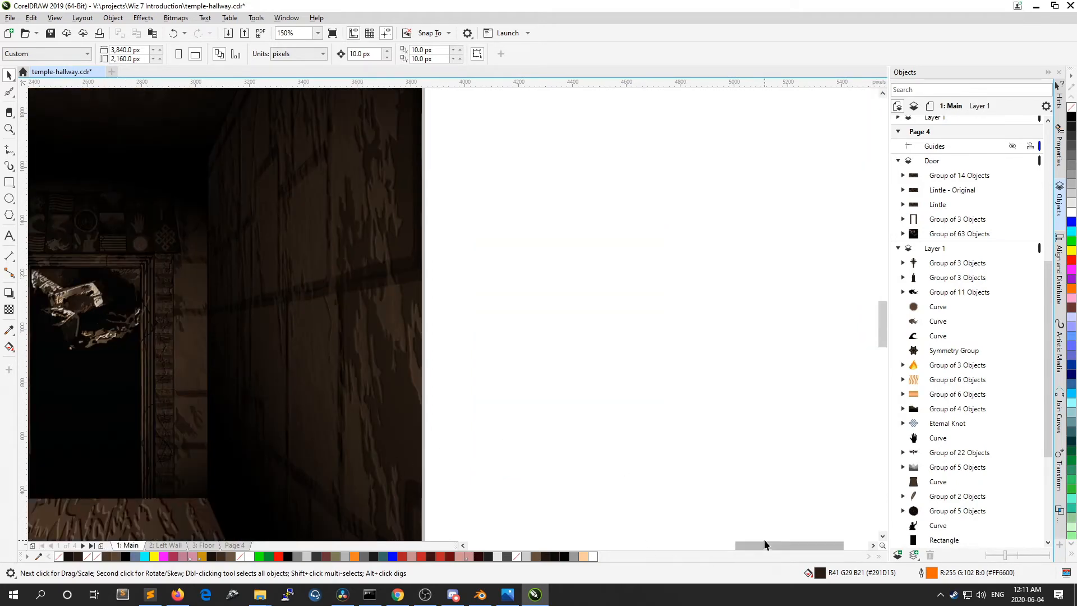
left_click_drag(764, 545, 707, 552)
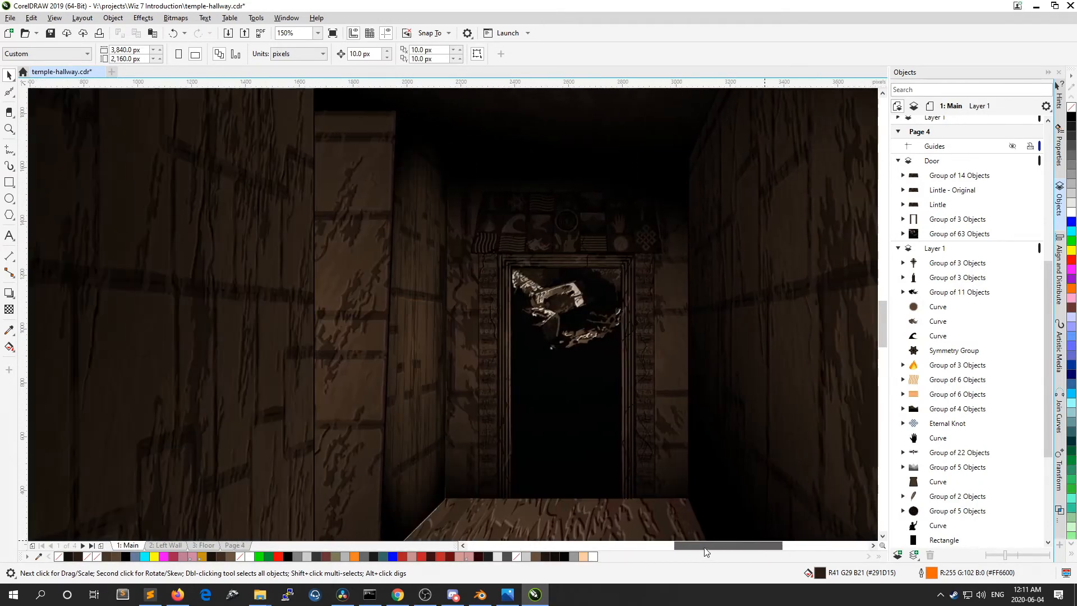
scroll(488, 327, "down", 2)
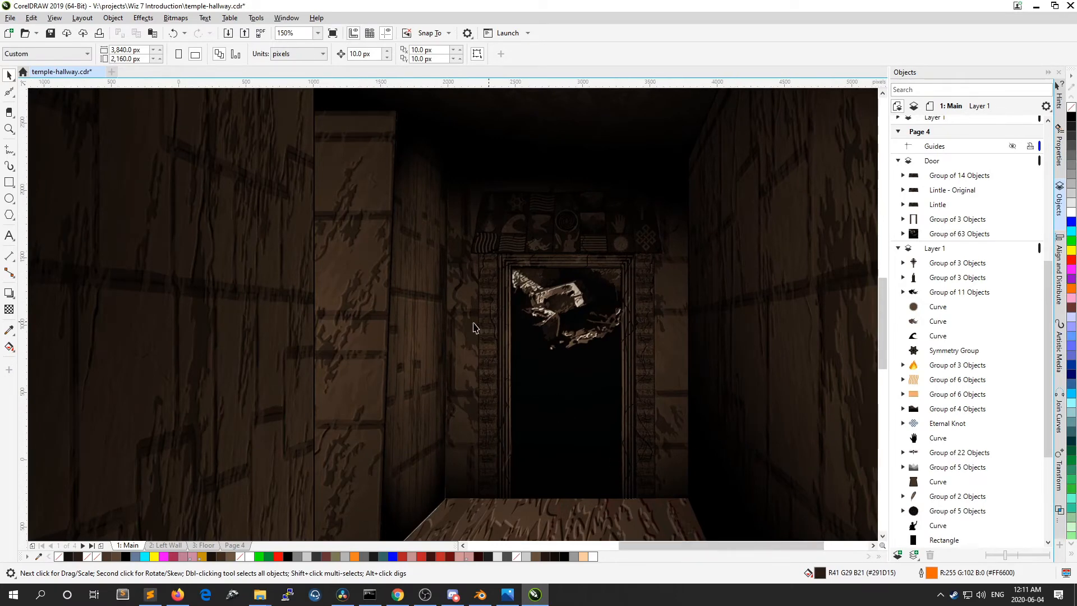
scroll(375, 332, "up", 2)
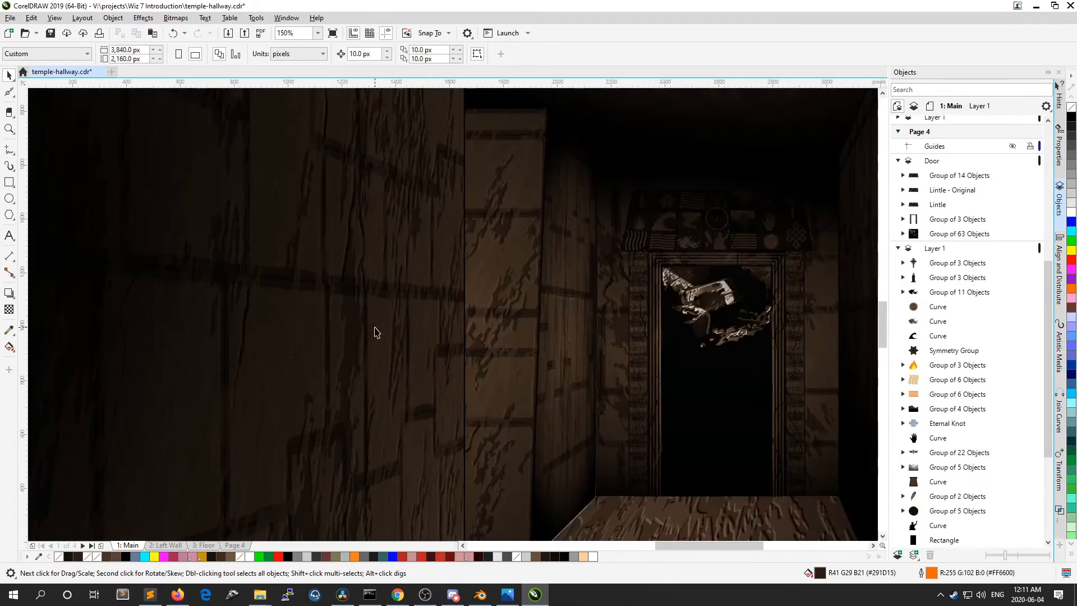
scroll(247, 220, "down", 2)
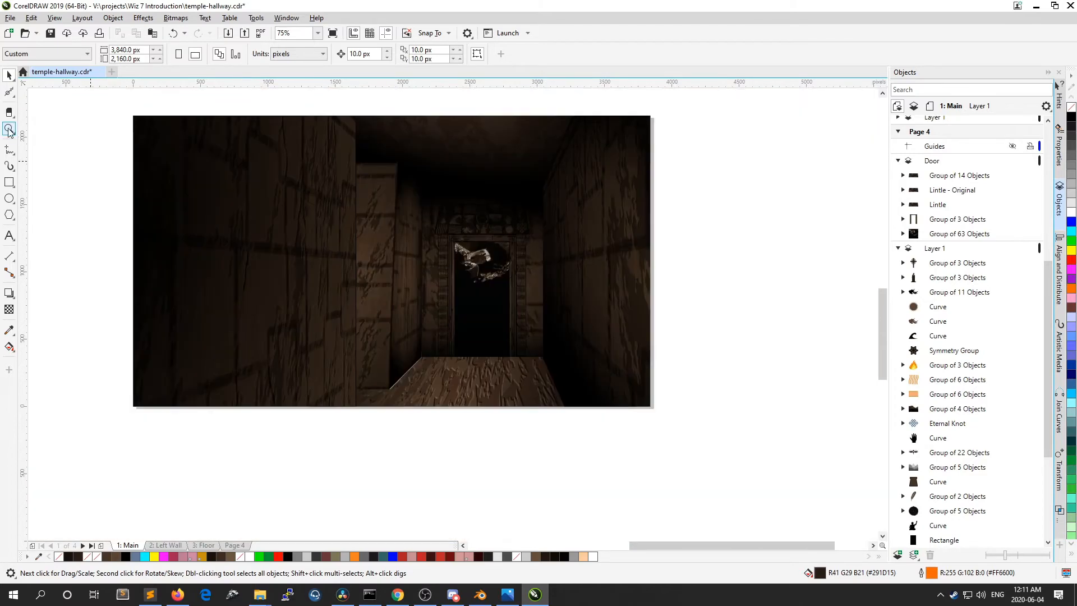
left_click(9, 129)
left_click_drag(124, 105, 668, 415)
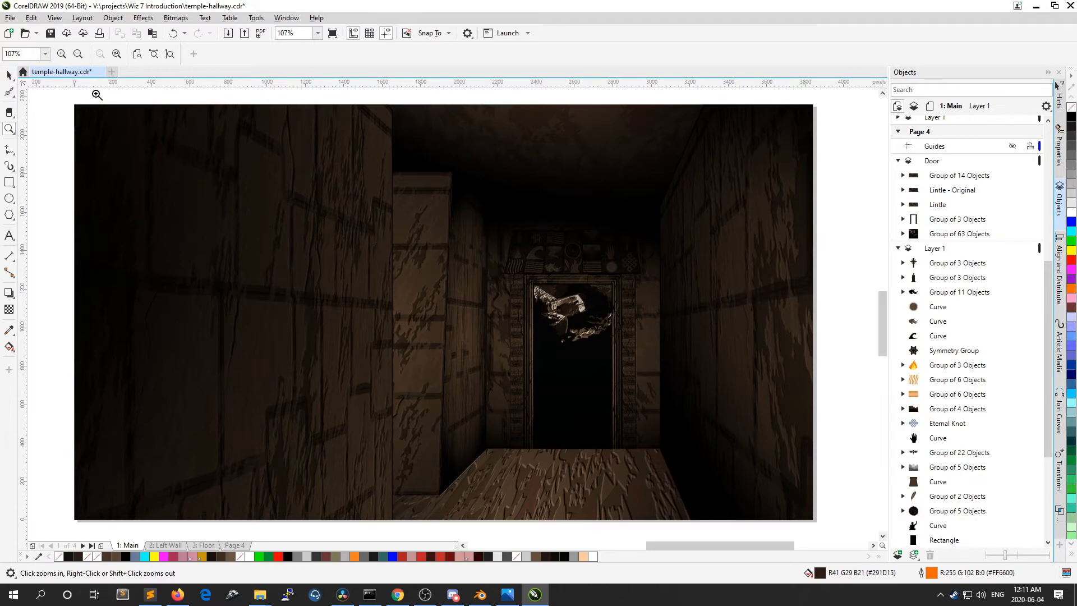
Step: Open the hallway illustration's PowerClip contents for editing, showing the artwork that extends beyond the frame
left_click(9, 75)
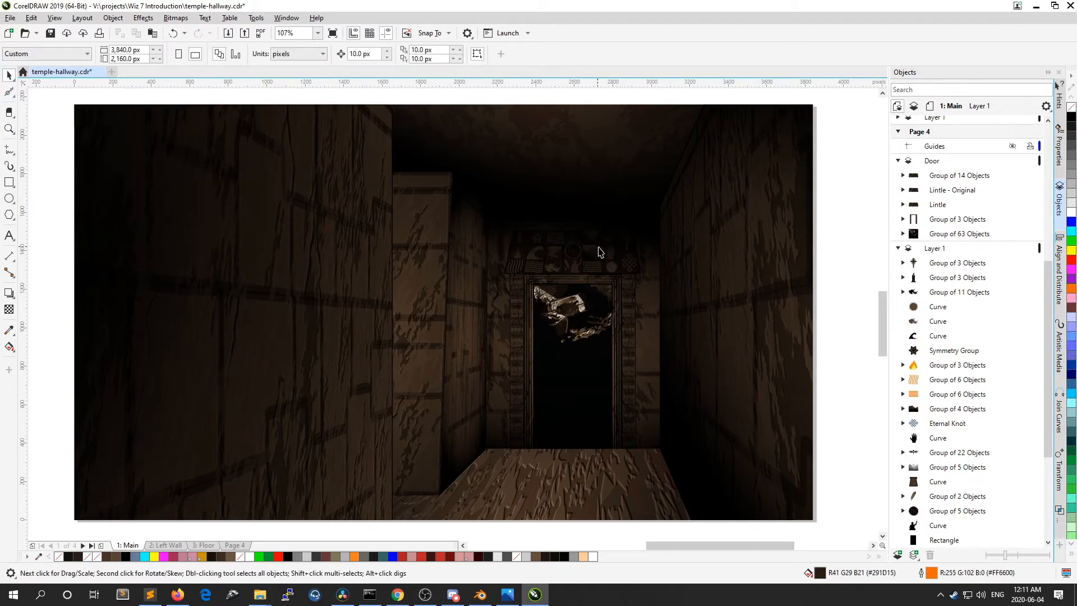
double_click(520, 200)
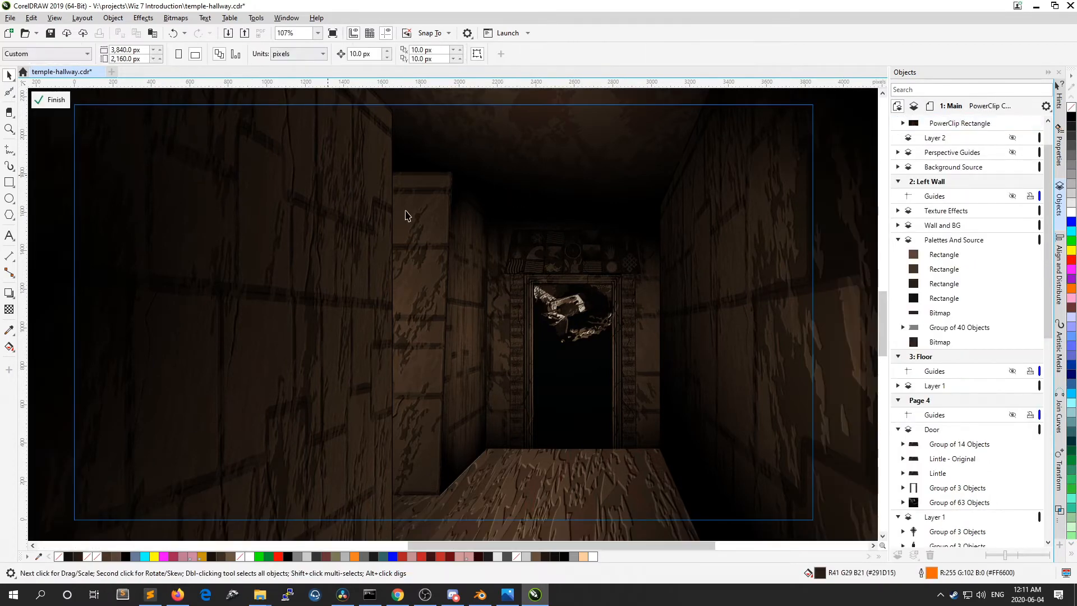
scroll(421, 222, "down", 5)
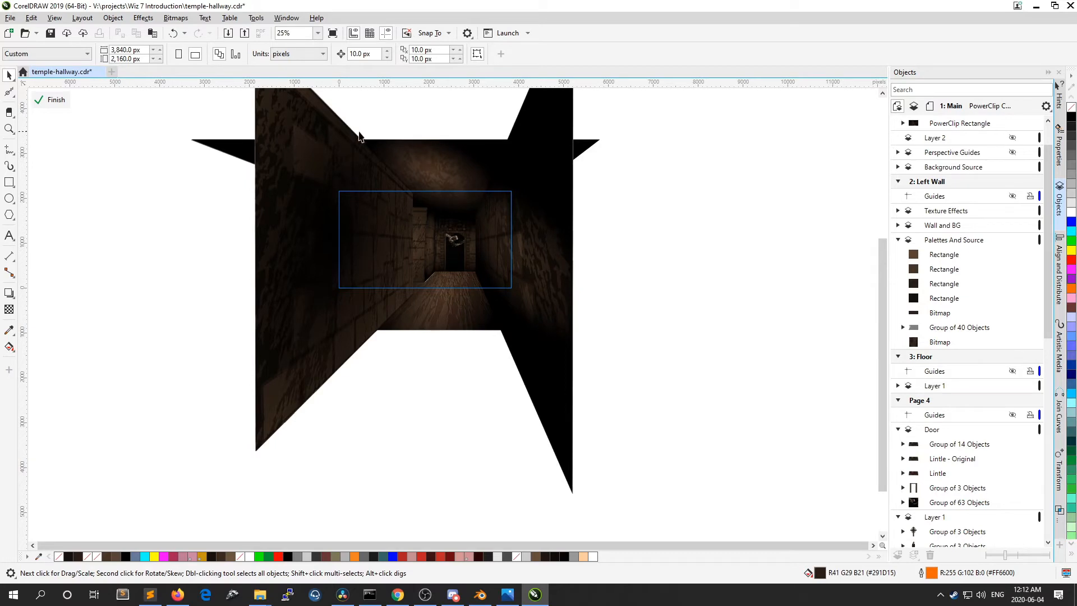
Step: Select the black ceiling curve inside the PowerClip with the Shape tool
left_click(9, 92)
left_click(16, 97)
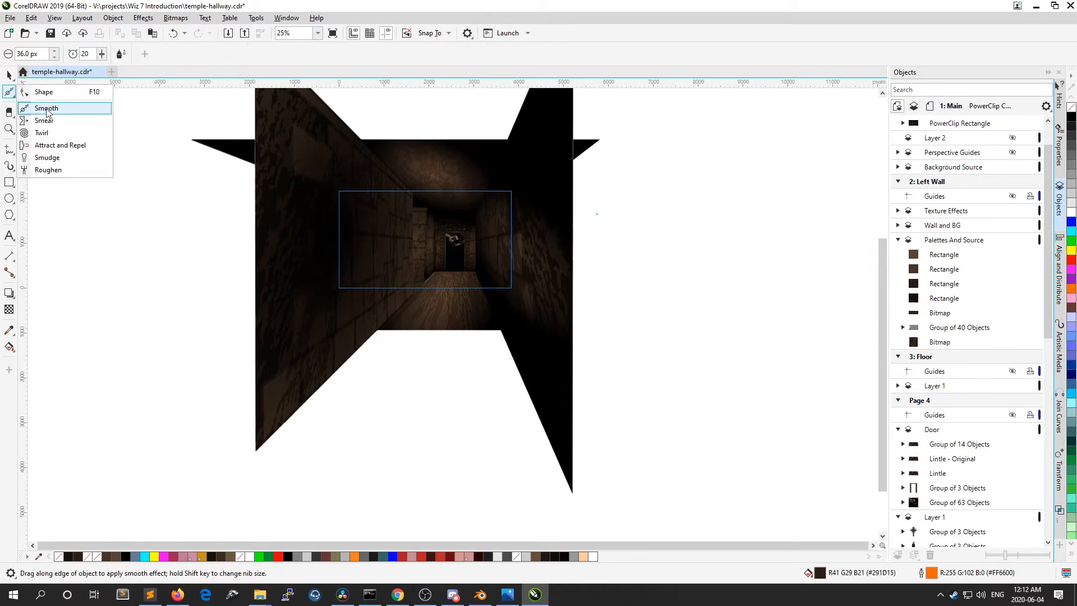
left_click(45, 92)
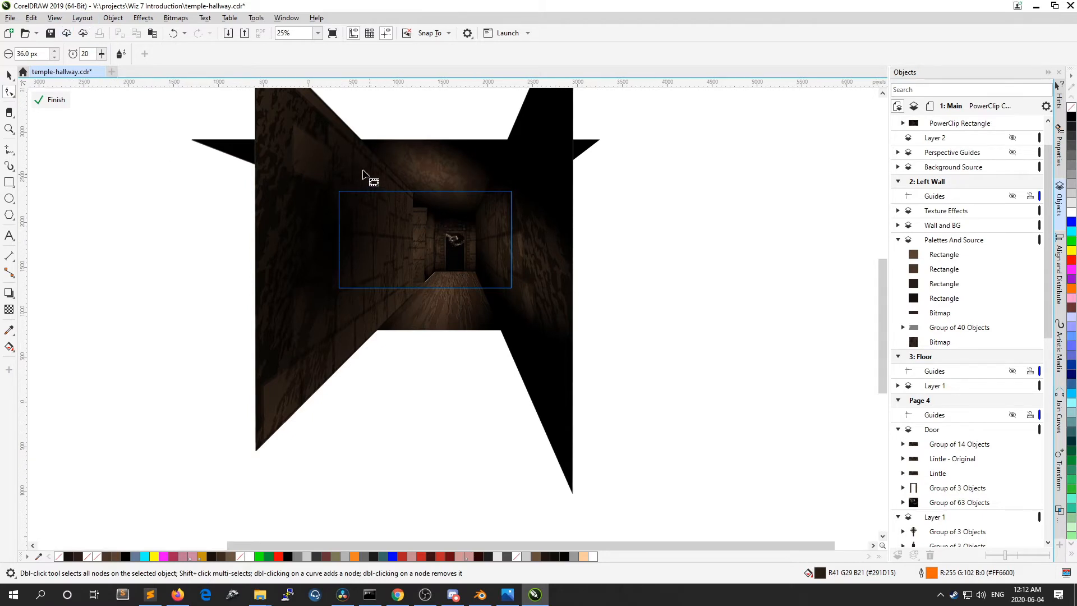
scroll(342, 164, "up", 1)
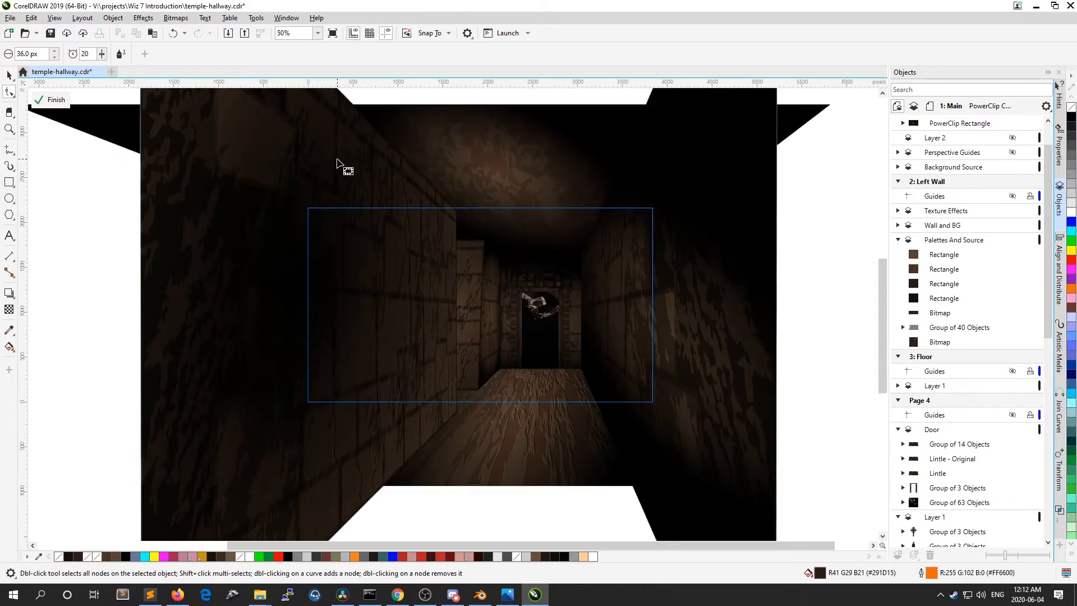
left_click(513, 150)
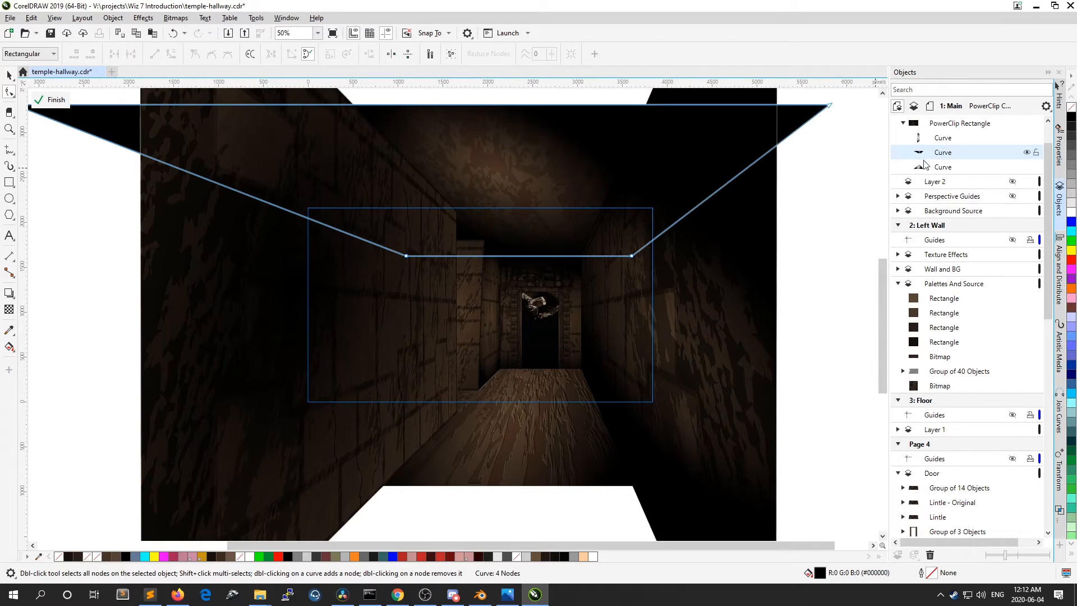
Step: Inspect the pieces of the hallway PowerClip by selecting the black floor curve, the PowerClip Rectangle and the black ceiling curve in turn
scroll(948, 167, "up", 2)
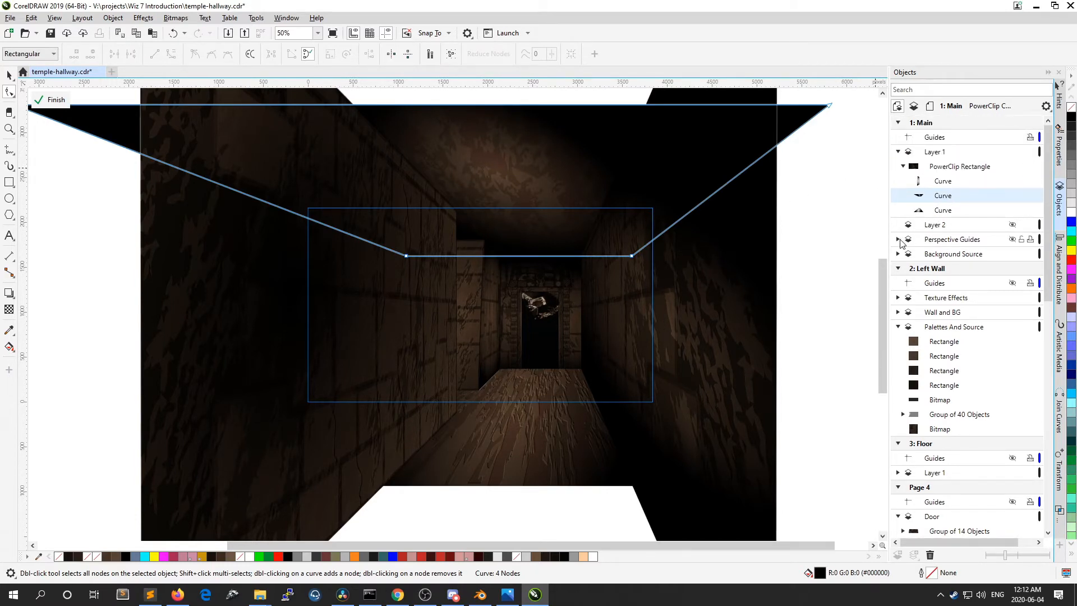
left_click(617, 169)
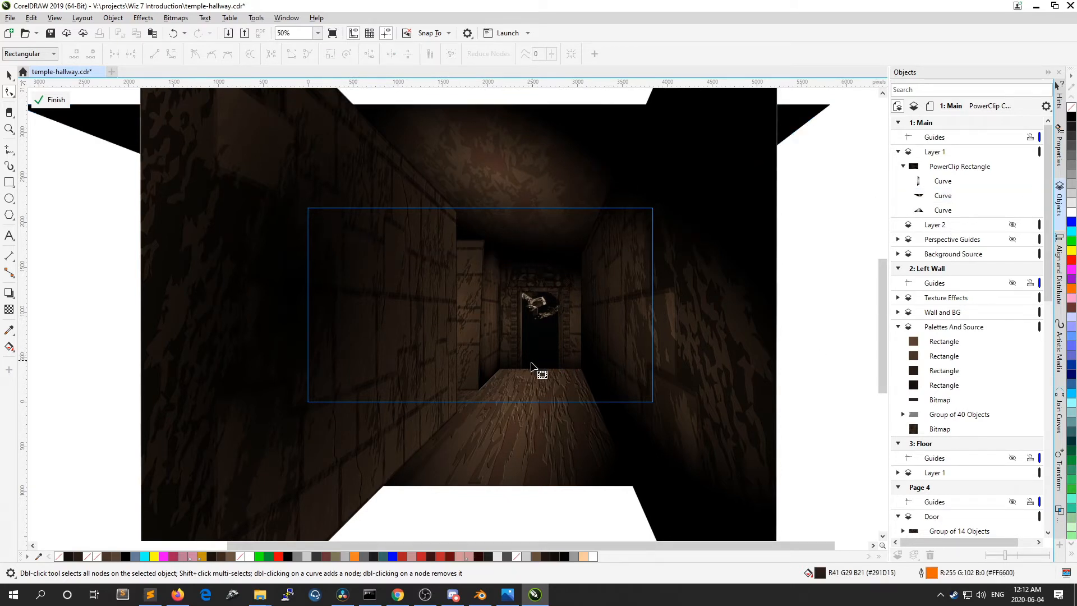
left_click(549, 440)
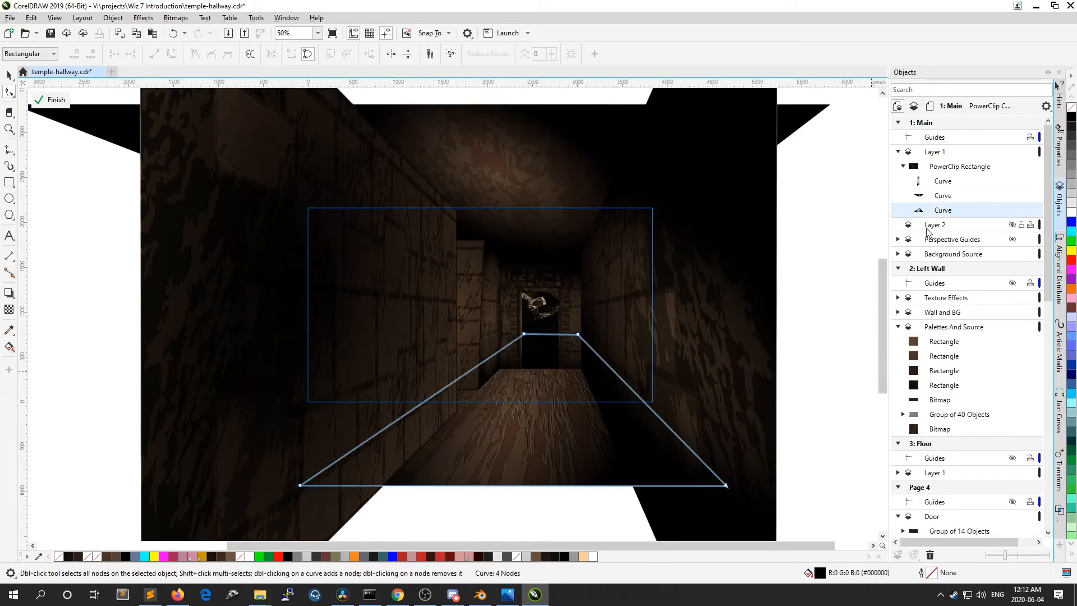
left_click(945, 168)
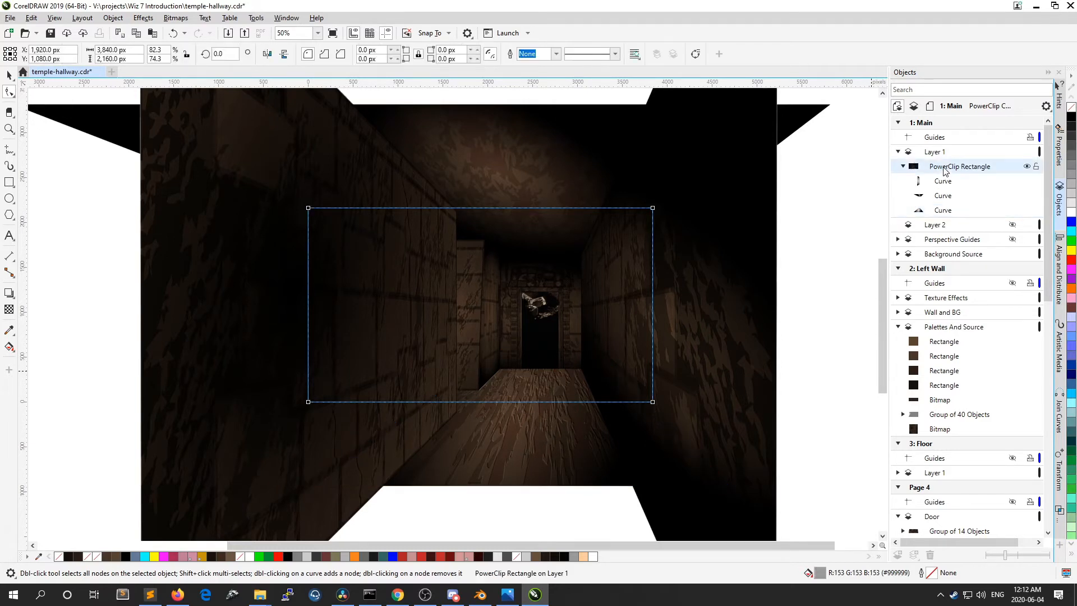
left_click(439, 160)
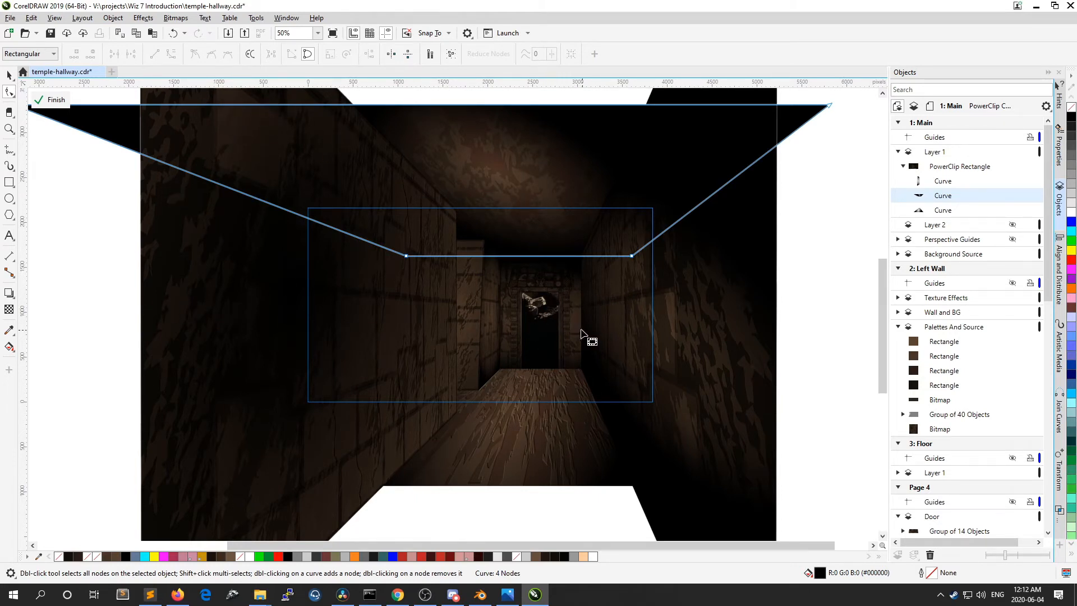
Step: Finish editing the PowerClip contents and return to the hallway illustration cropped to its frame
scroll(553, 320, "up", 2)
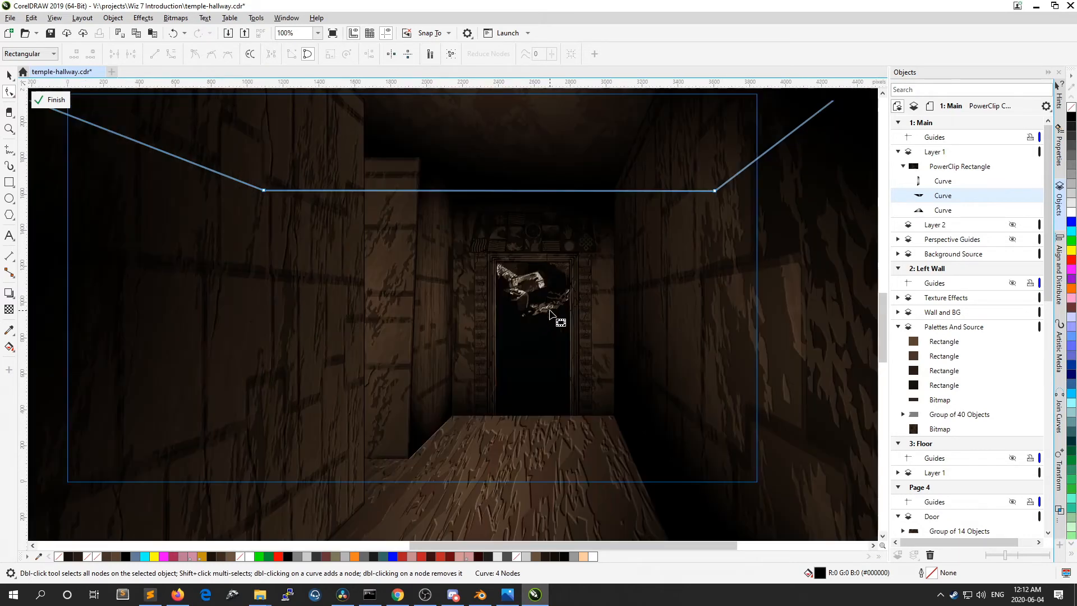
scroll(567, 315, "down", 2)
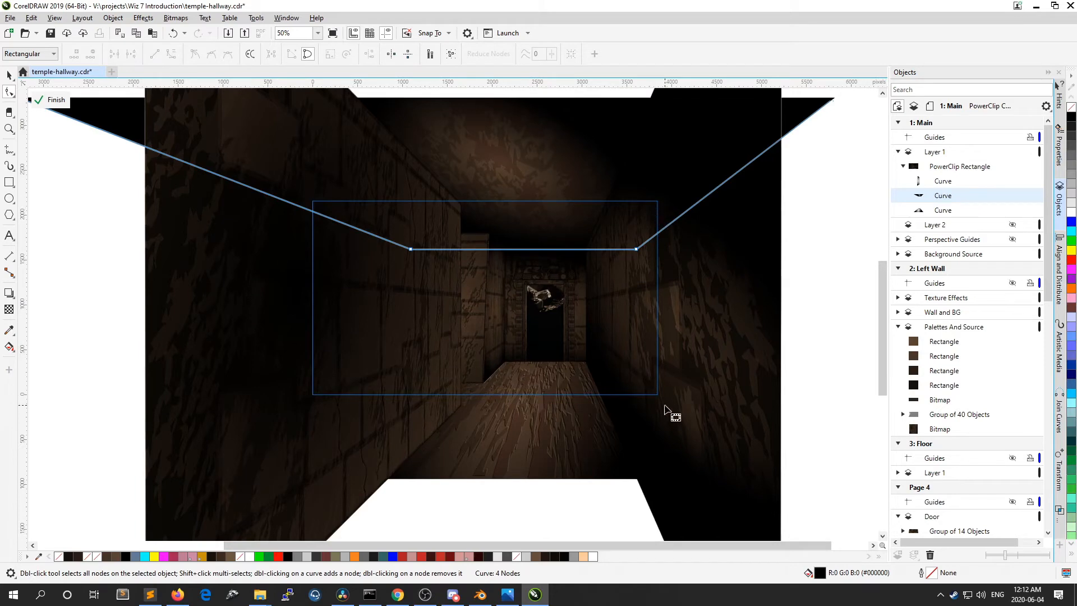
left_click(56, 101)
key("space")
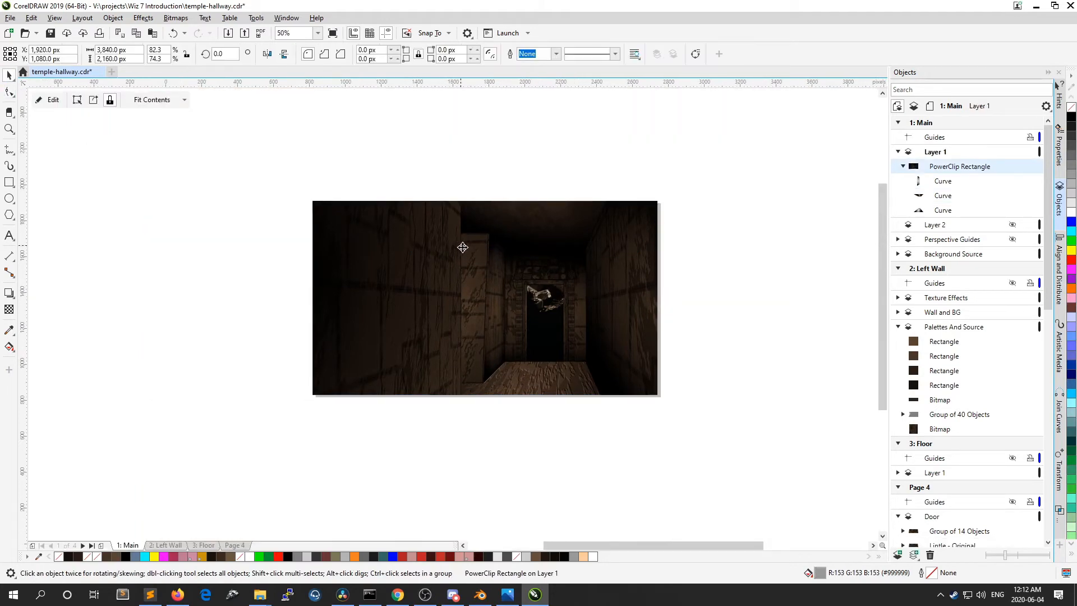
Step: Examine the clipped hallway illustration up close and frame the entire scene
scroll(461, 245, "up", 3)
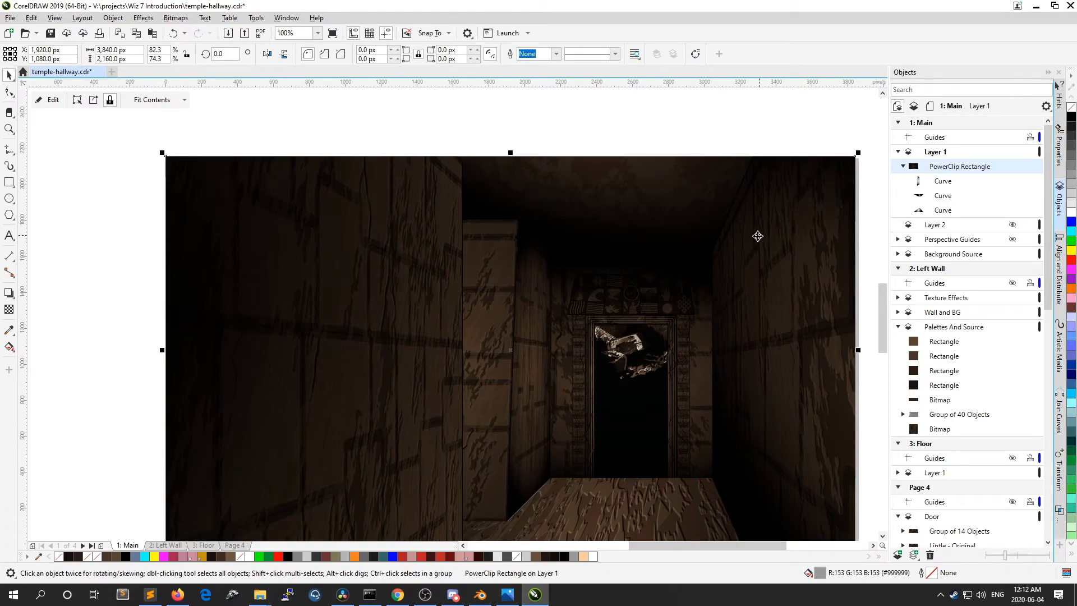
scroll(600, 243, "down", 3)
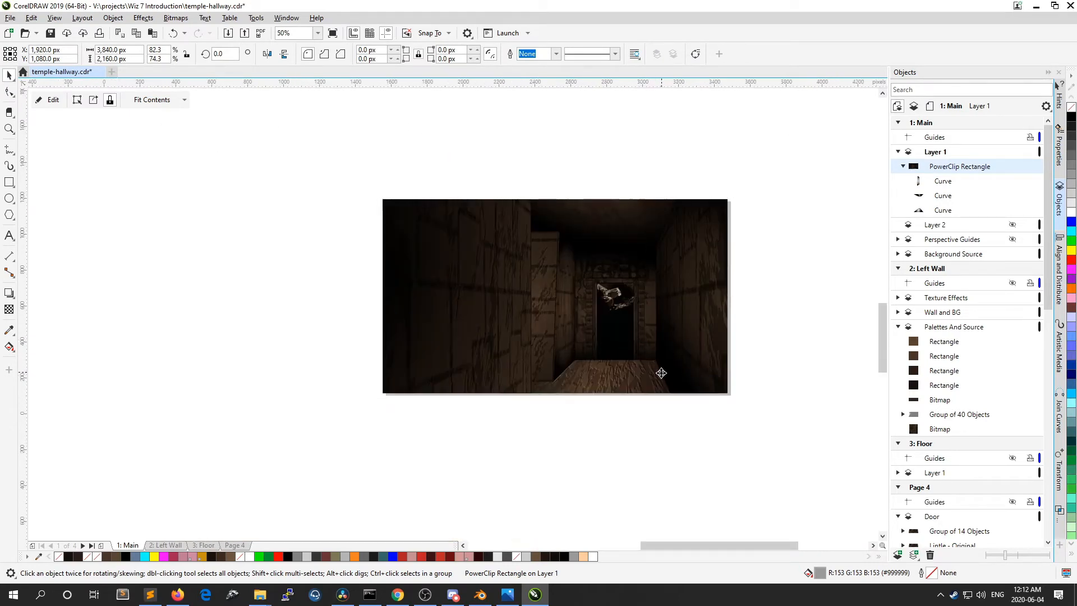
scroll(661, 372, "up", 3)
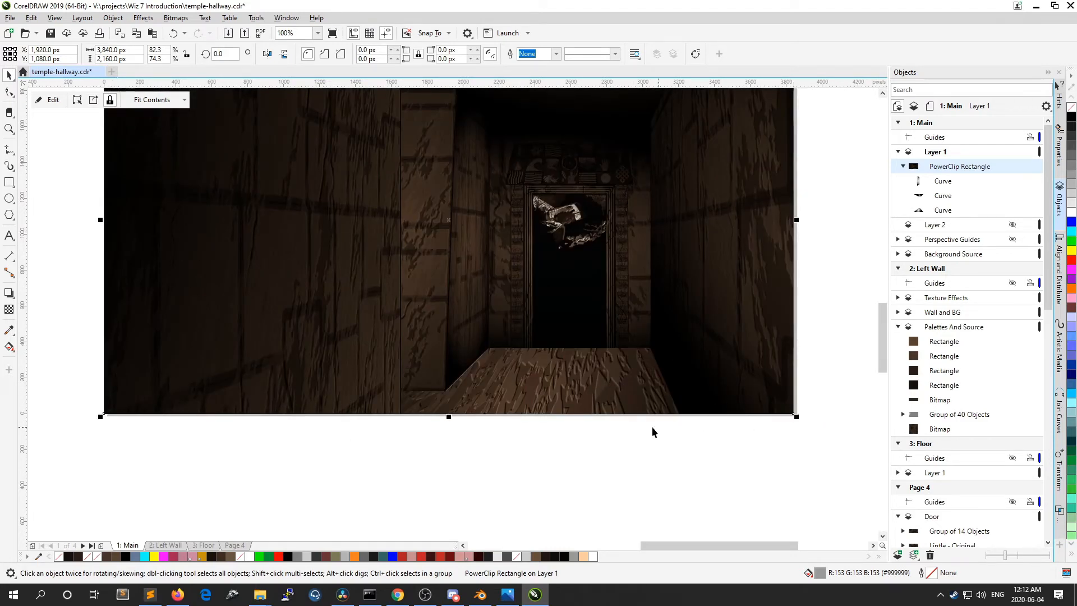
left_click_drag(880, 332, 878, 318)
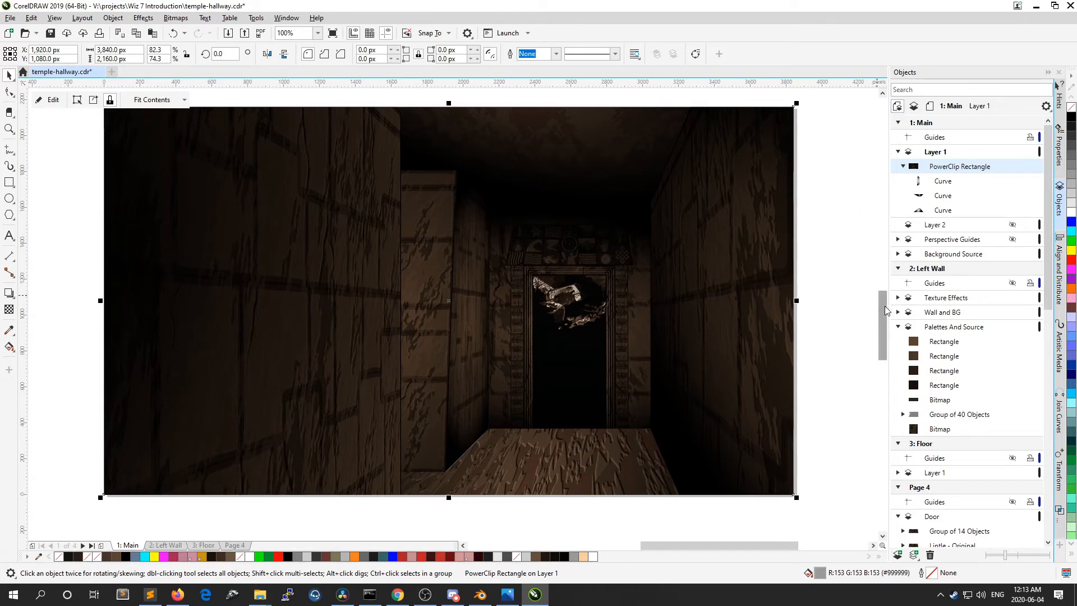
left_click_drag(884, 305, 885, 313)
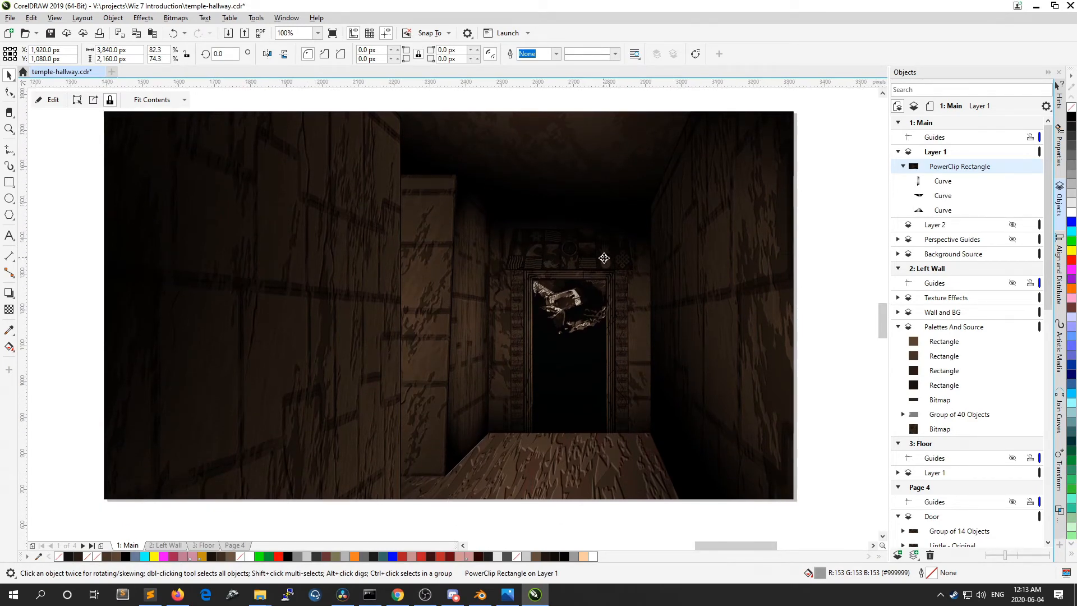
Step: Check the available 3D effects with the carved lintel above the doorway in close view
scroll(600, 258, "up", 1)
scroll(551, 228, "up", 2)
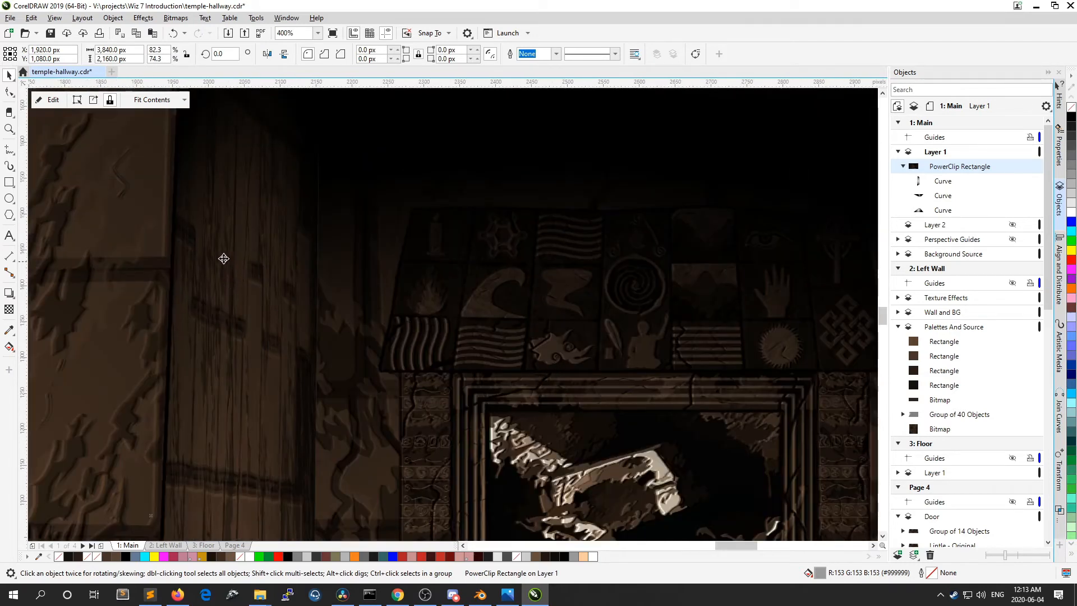
left_click(146, 21)
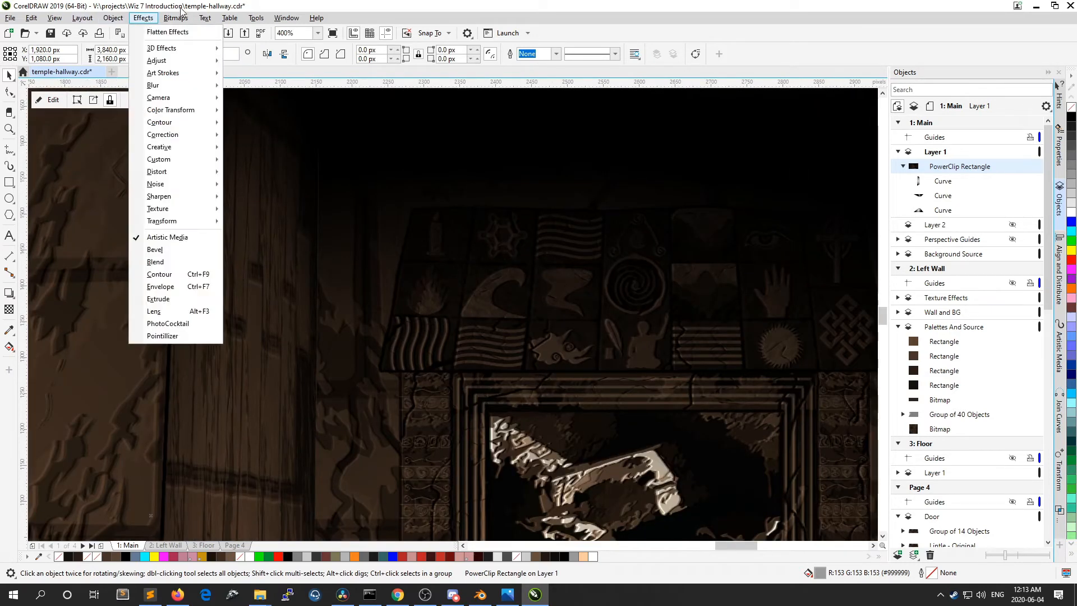
mouse_move(167, 50)
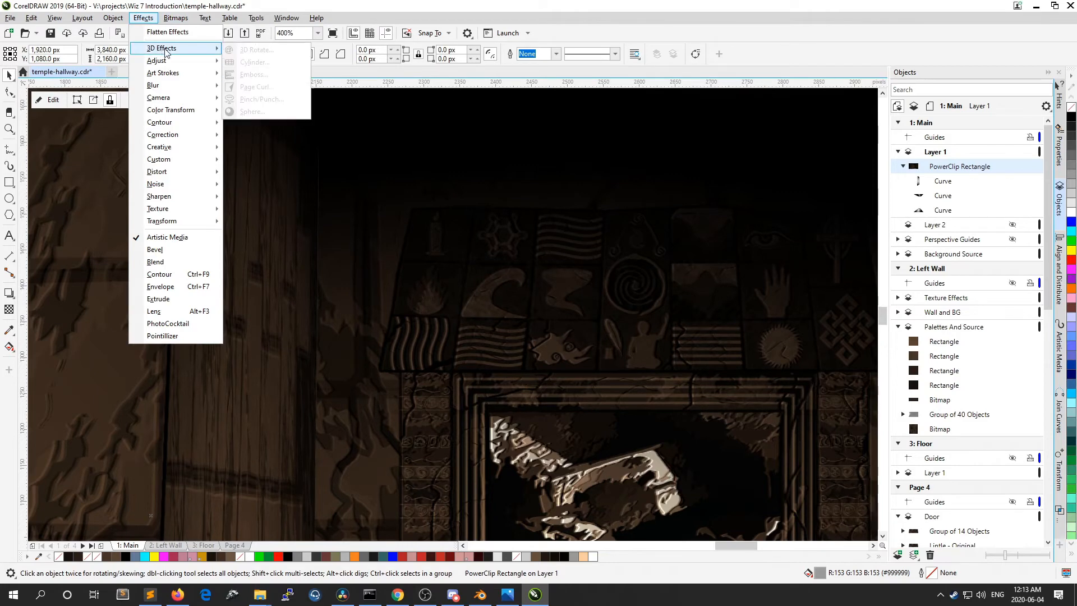
left_click(471, 5)
Step: Examine the carved lintel symbols, cracks and door frame closely, and return to a view of the full hallway scene
scroll(666, 343, "up", 2)
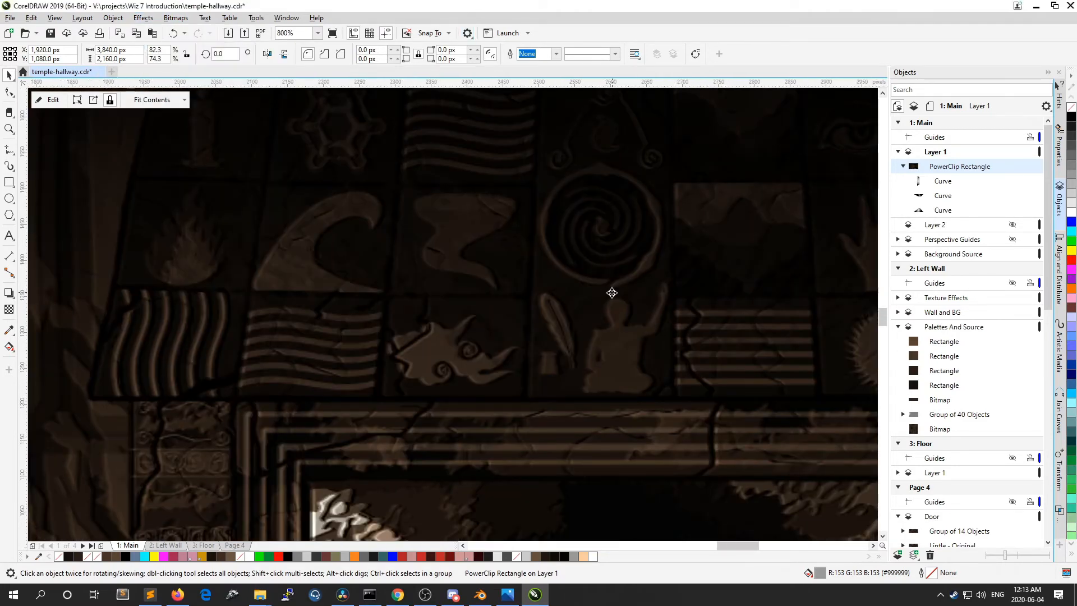
scroll(612, 292, "down", 2)
scroll(666, 324, "down", 2)
scroll(707, 318, "up", 2)
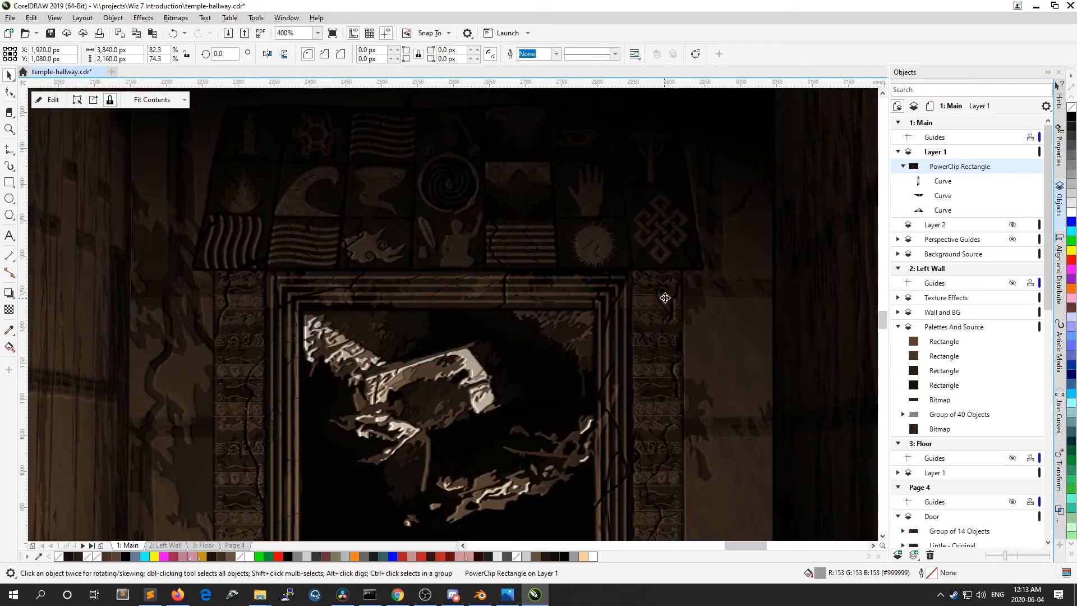
scroll(469, 200, "up", 2)
scroll(269, 160, "up", 2)
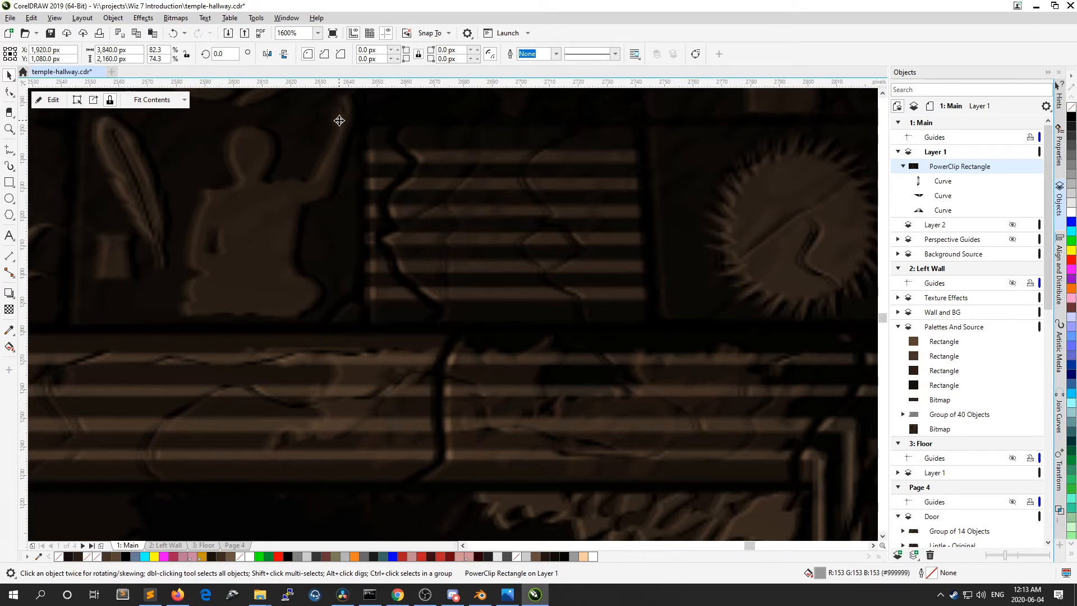
scroll(379, 256, "down", 1)
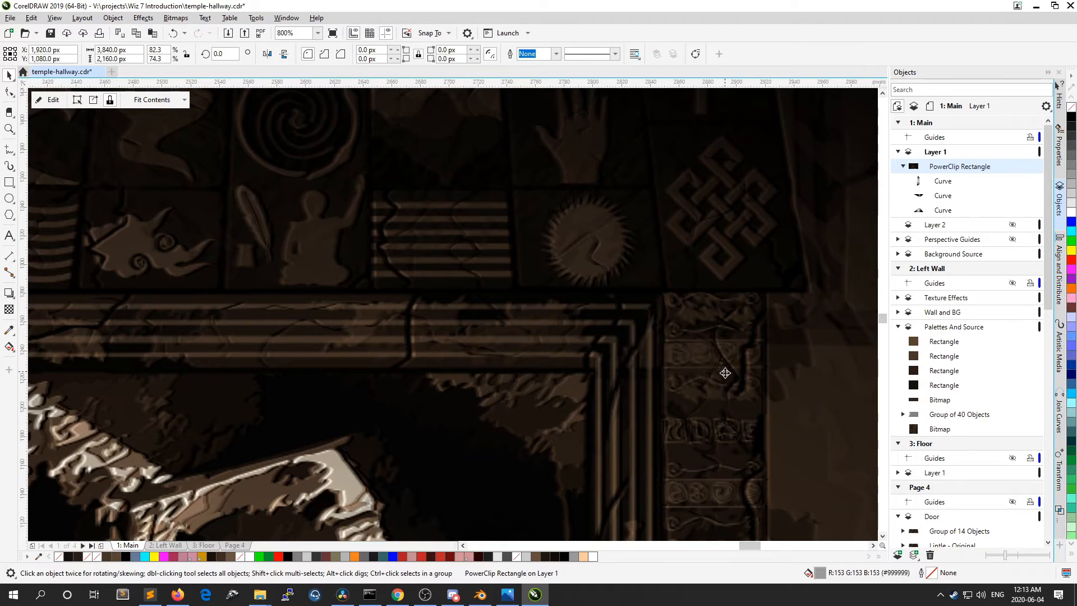
scroll(716, 217, "down", 1)
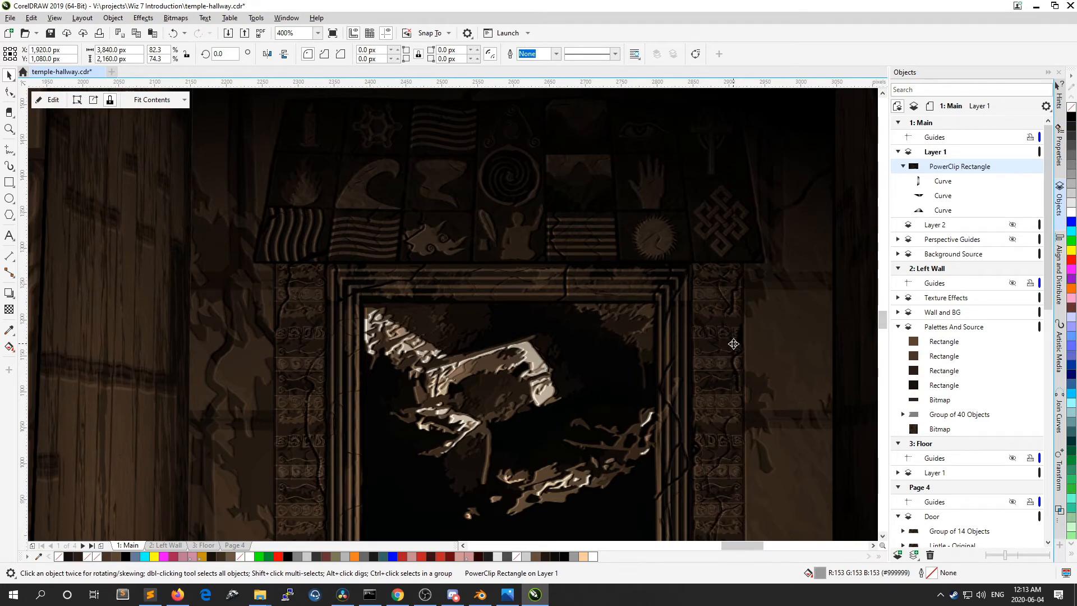
scroll(633, 197, "down", 2)
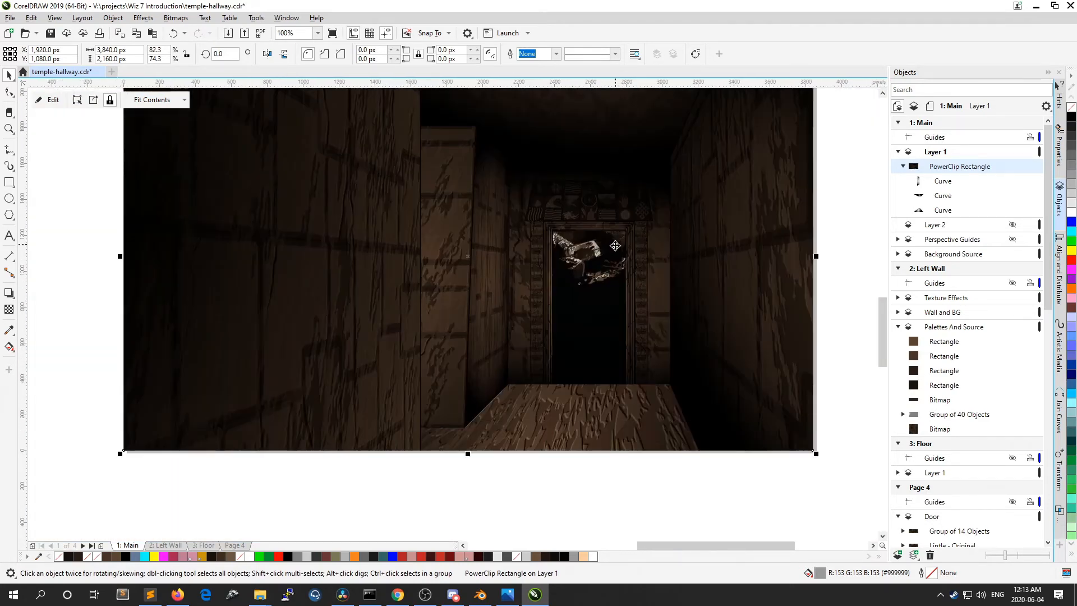
left_click(883, 93)
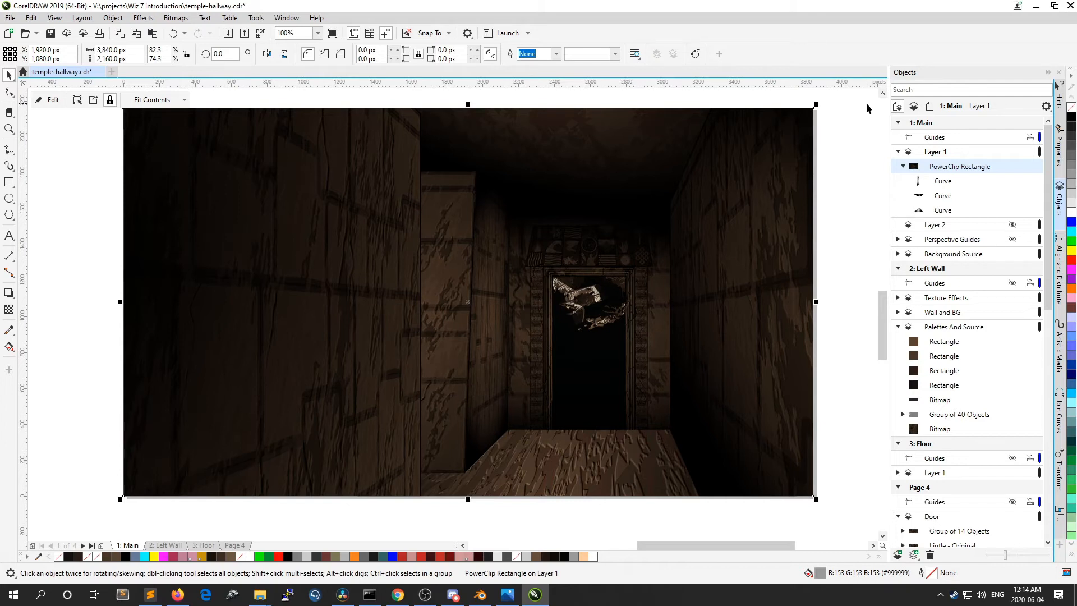
Step: Review the Left Wall page and Page 4's reference photos and source symbols, ending on a close view of the cloud drawings
left_click(164, 544)
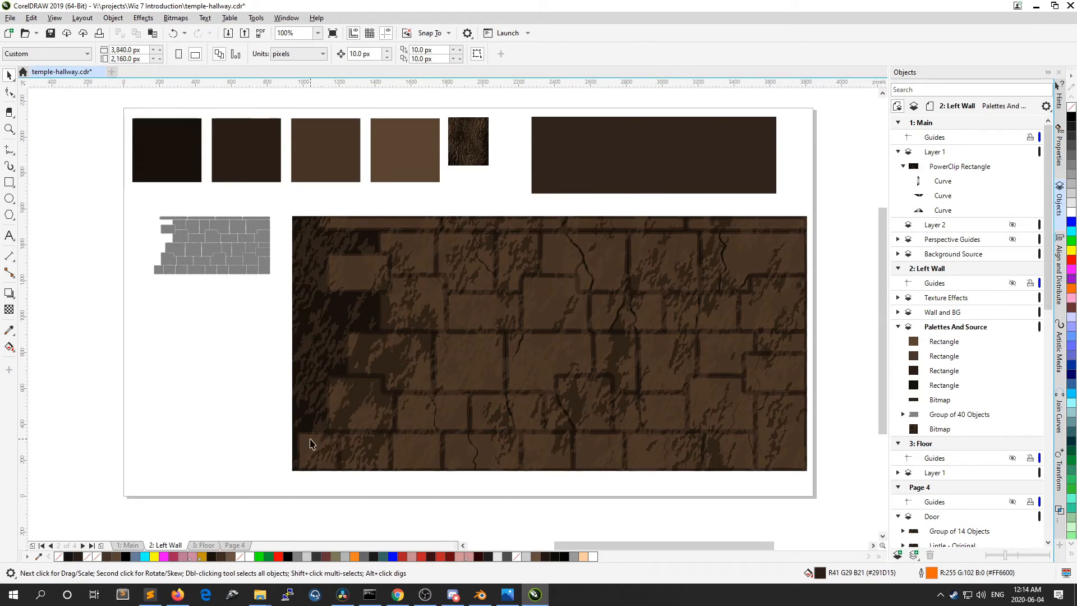
left_click(234, 546)
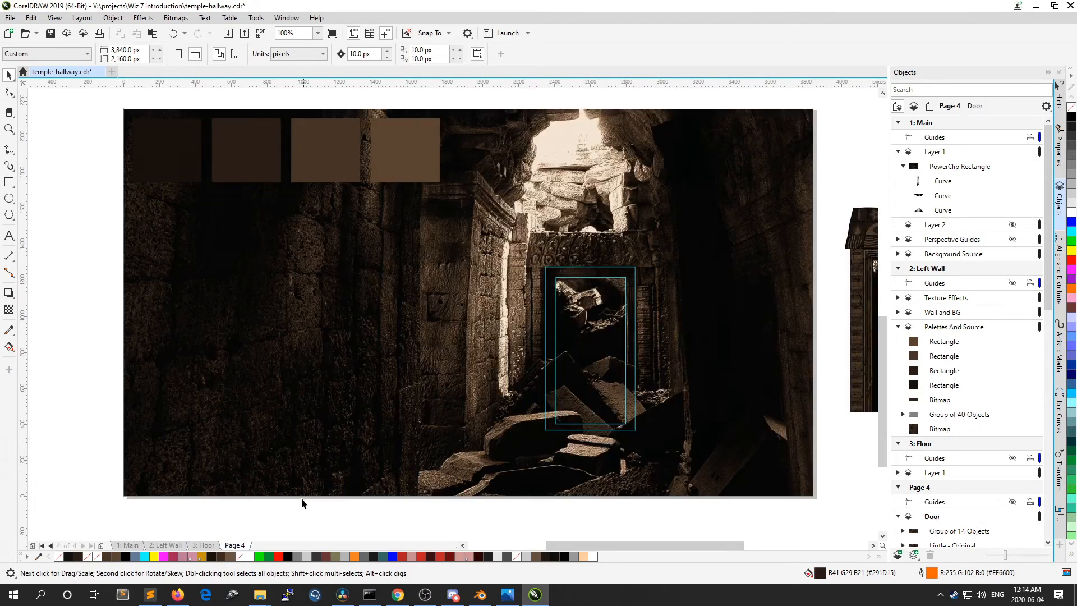
scroll(281, 424, "down", 1)
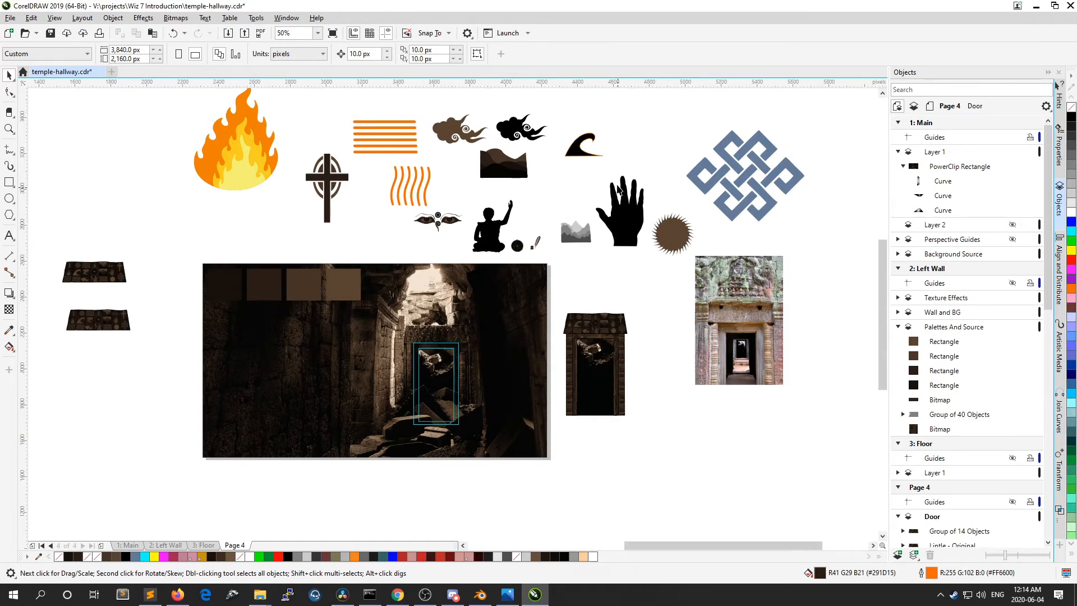
scroll(622, 219, "up", 1)
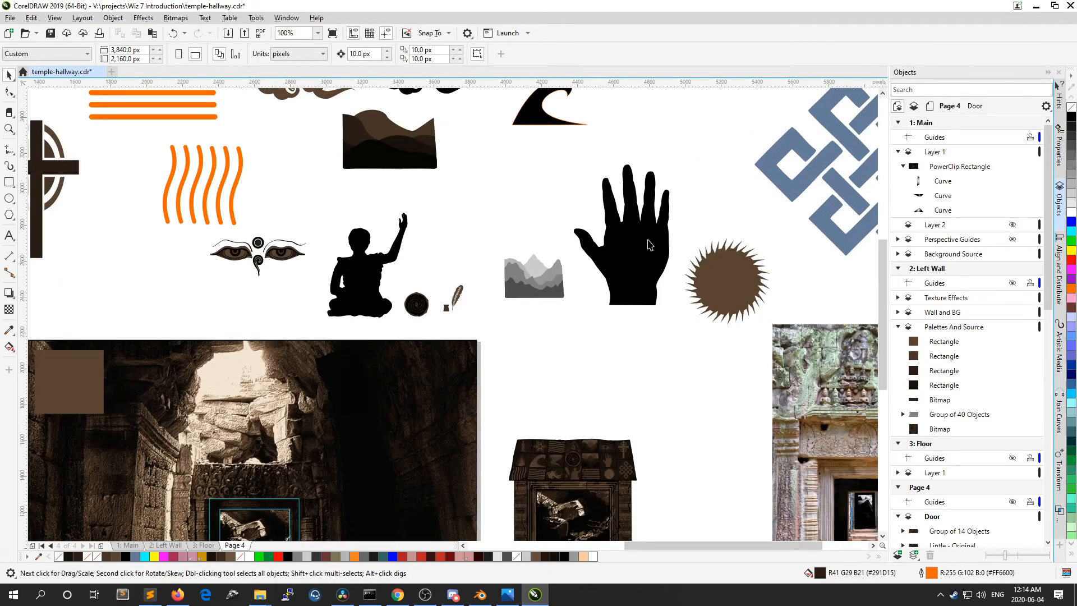
scroll(621, 341, "down", 1)
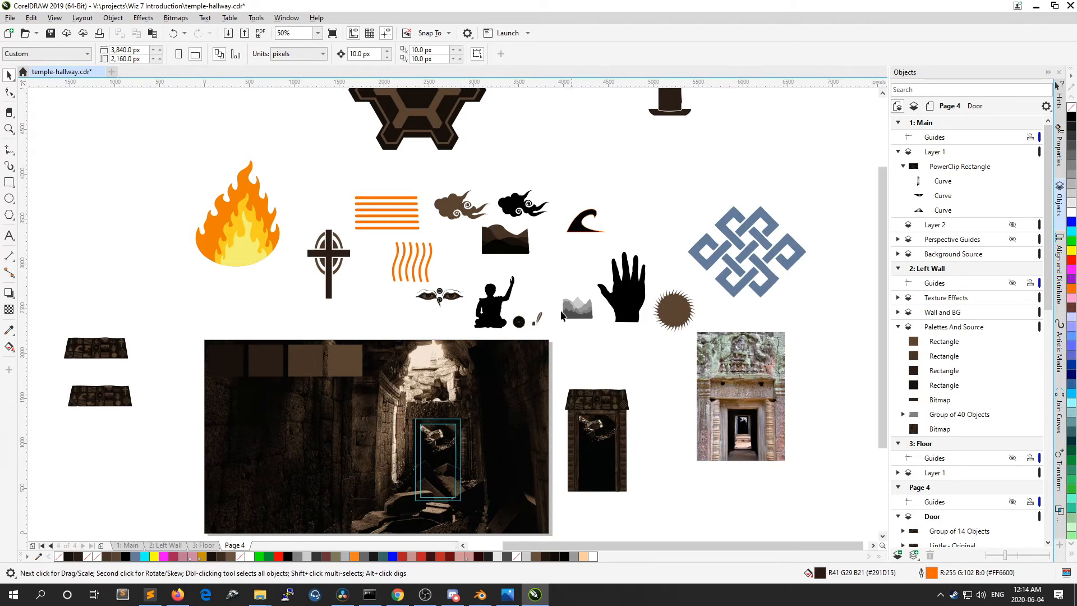
scroll(464, 208, "up", 2)
scroll(608, 228, "up", 4)
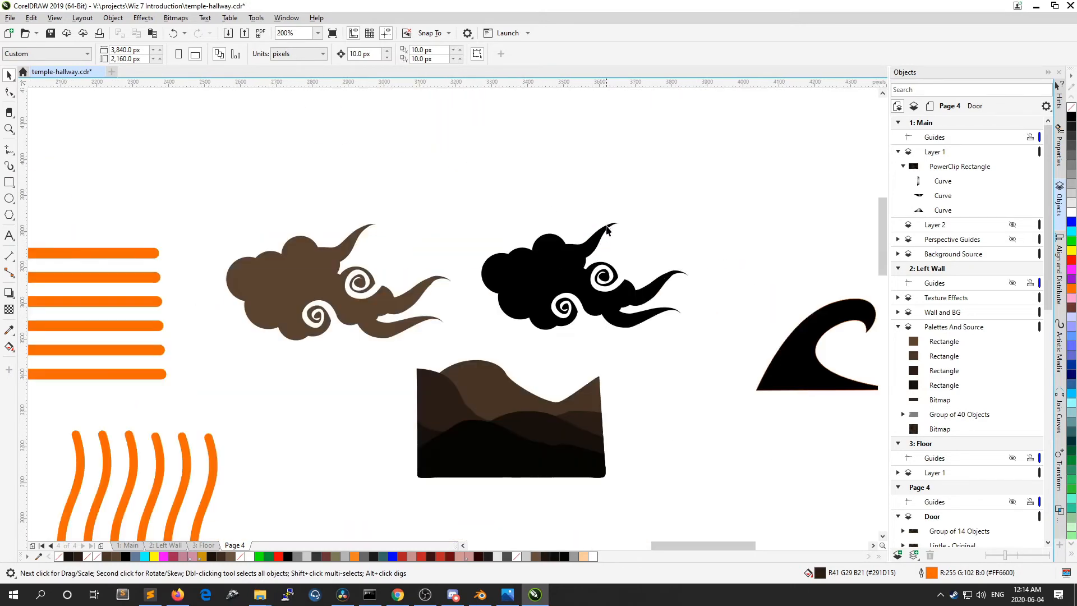
Step: Select the black cloud group and browse the Default Strokes offered for Artistic Media
left_click(534, 236)
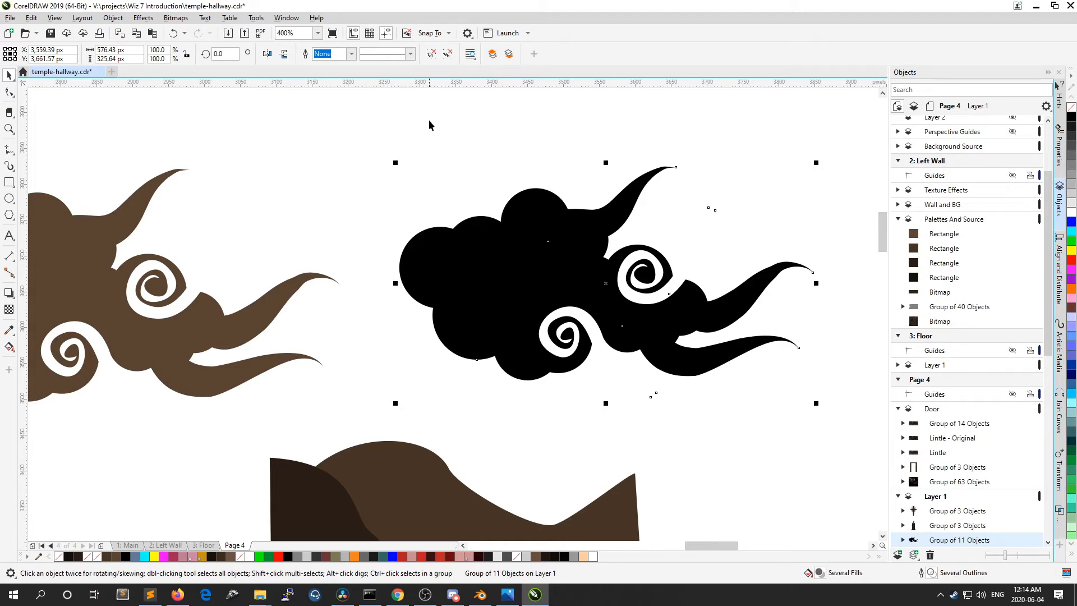
left_click(487, 139)
left_click(499, 232)
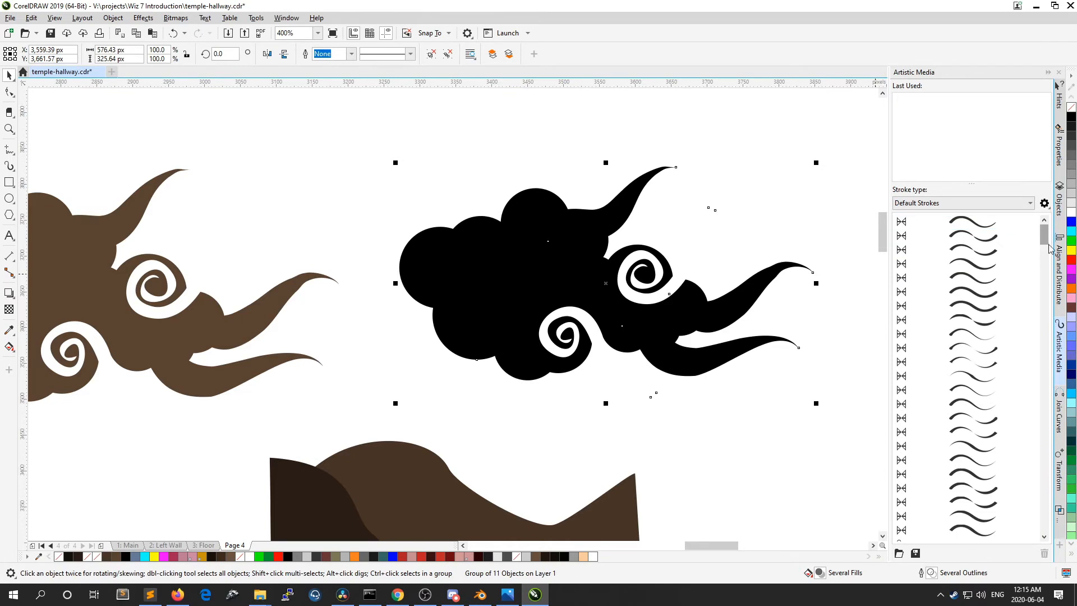
left_click_drag(1045, 239, 1048, 385)
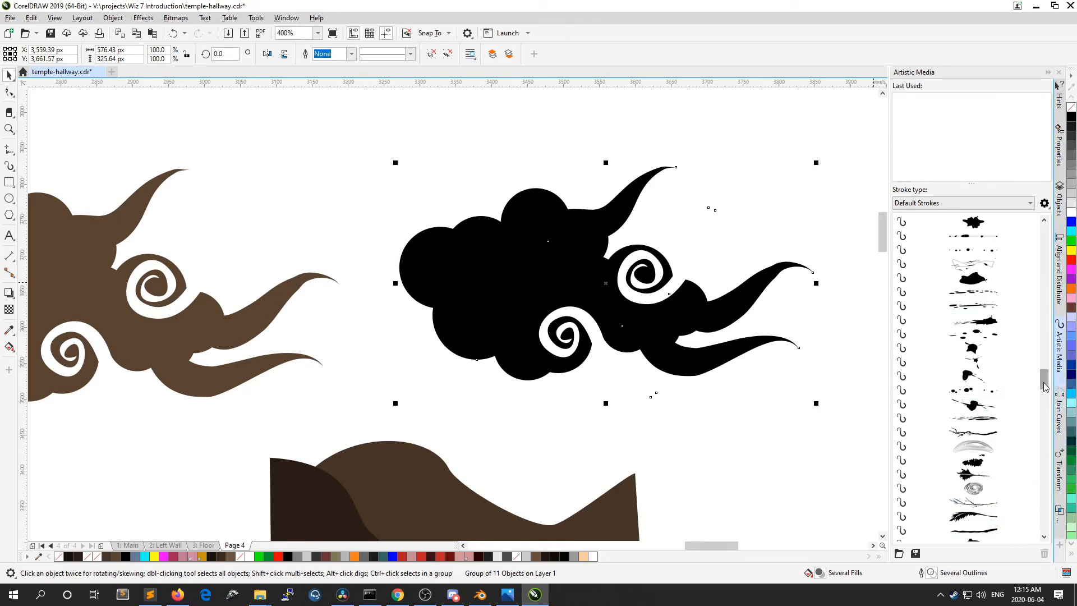
mouse_move(1044, 387)
left_mouse_down()
mouse_move(1045, 342)
mouse_move(1046, 409)
mouse_move(1044, 227)
left_mouse_up()
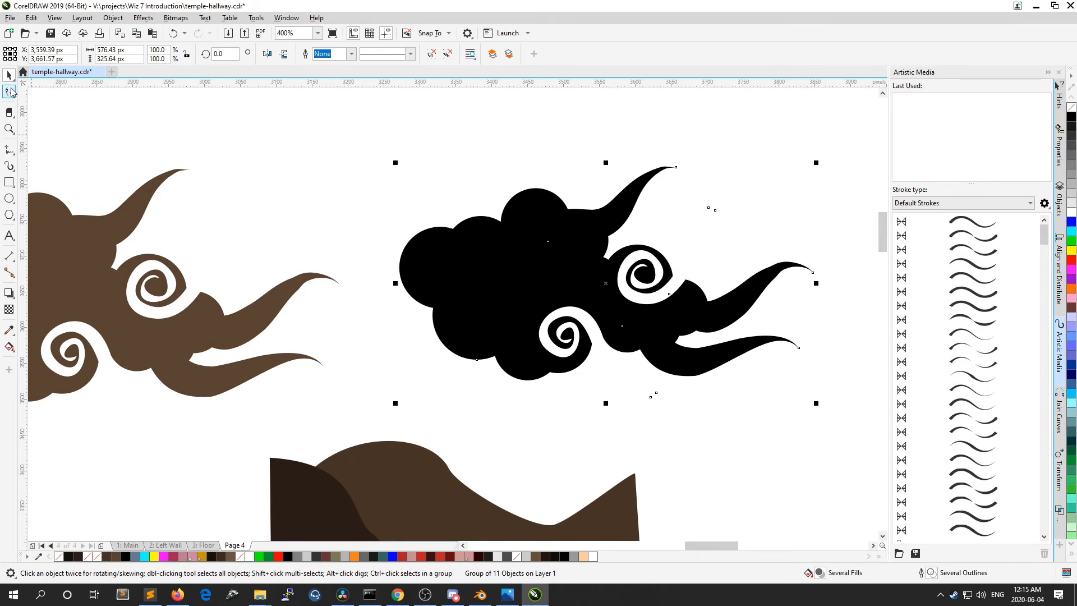
Step: Show the Align and Distribute options for the black cloud group and deselect the group
left_click(10, 75)
left_click(1059, 269)
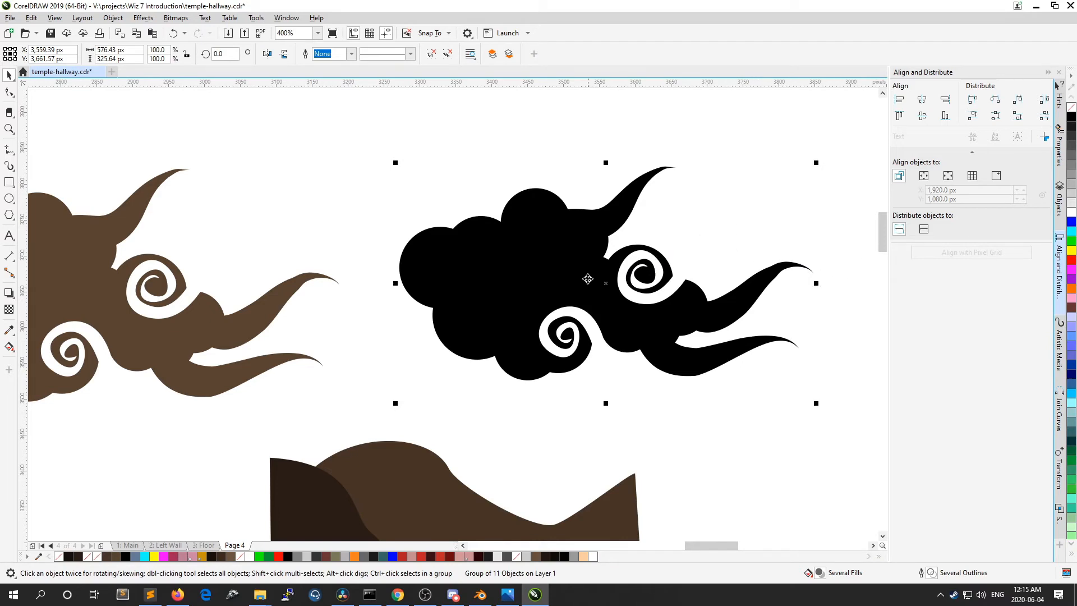
left_click(529, 131)
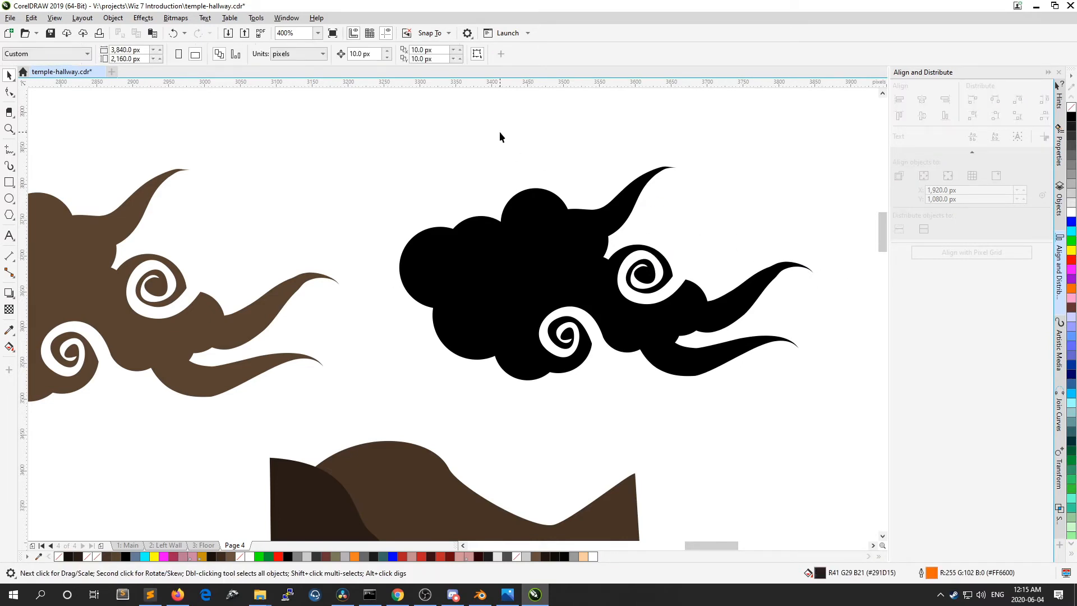
Step: Select the black cloud group and expand it in the object list to examine its component curves
left_click(571, 221)
left_click(571, 222)
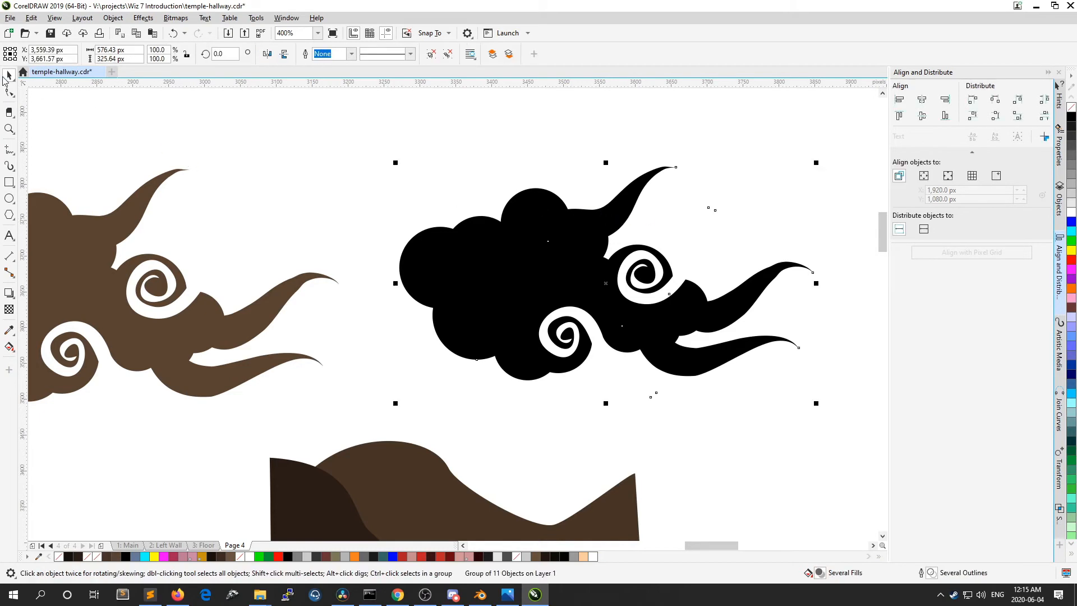
left_click(589, 240)
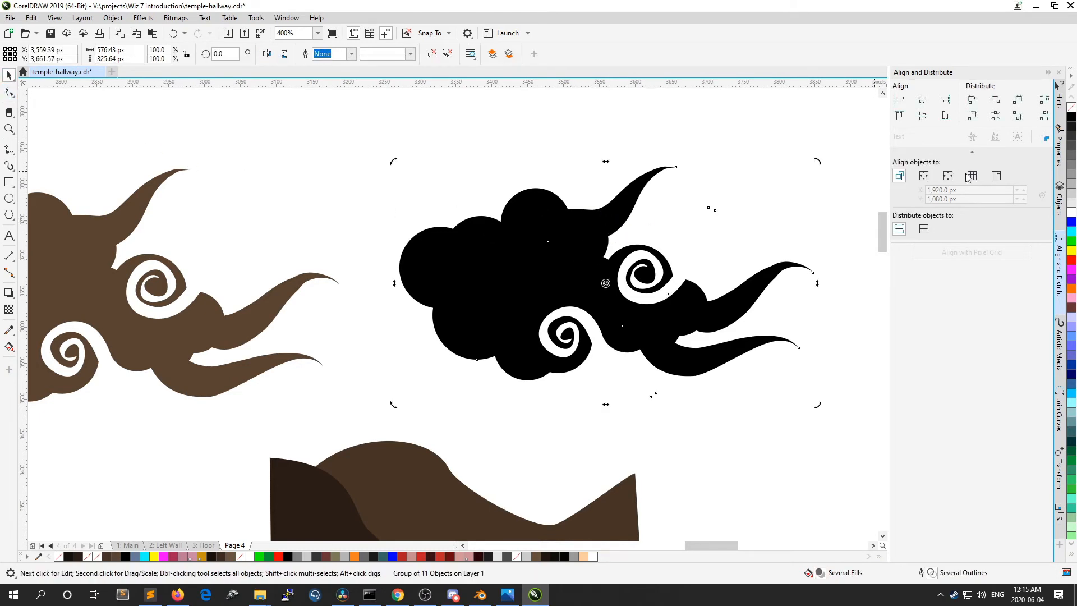
left_click(1059, 196)
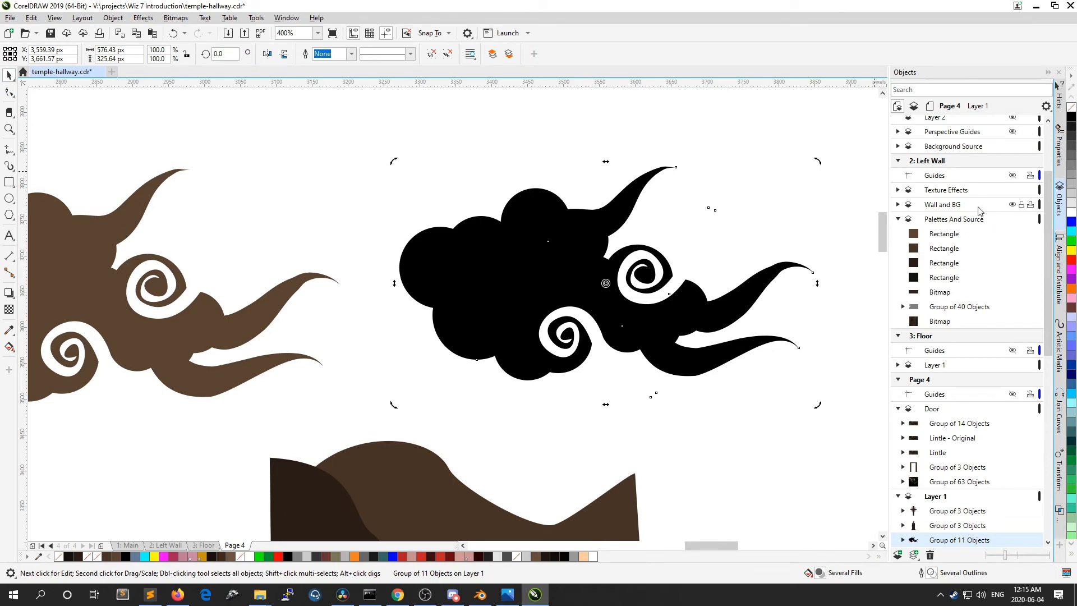
left_click(898, 190)
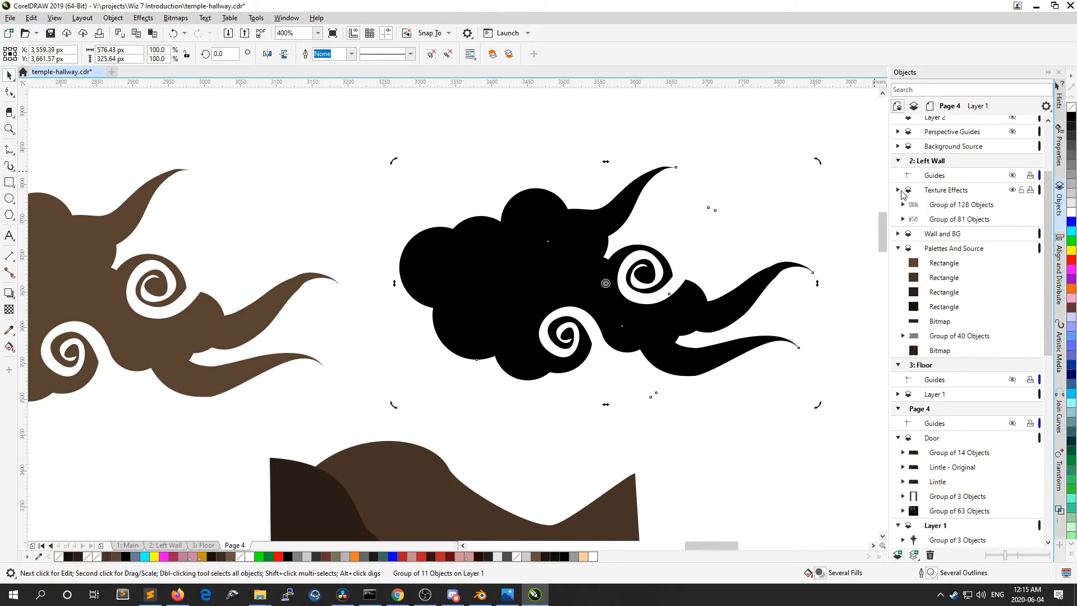
left_click(898, 190)
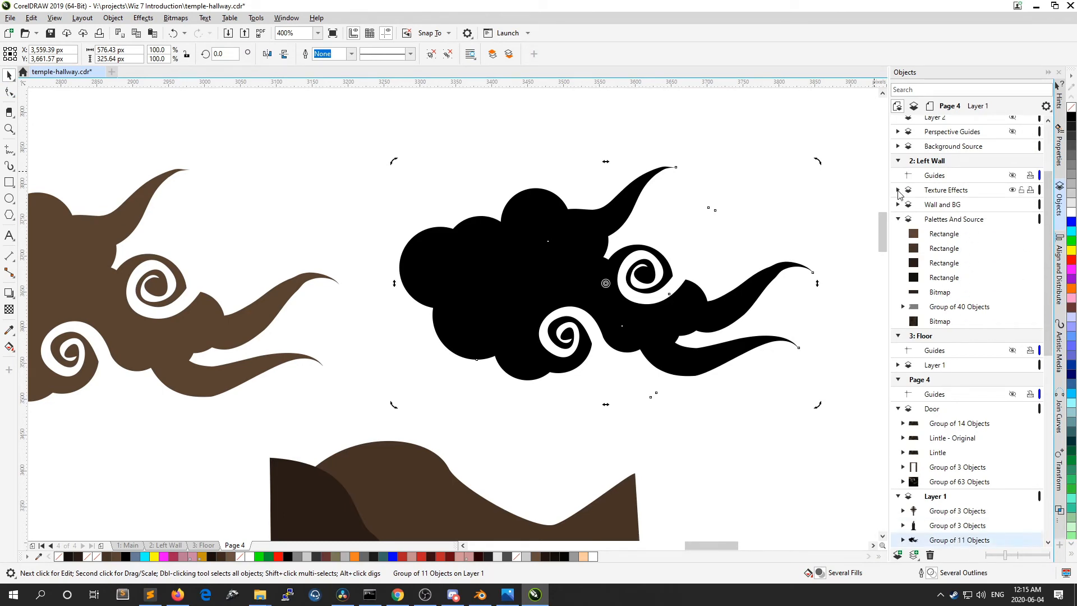
left_click(544, 260)
scroll(1017, 307, "down", 4)
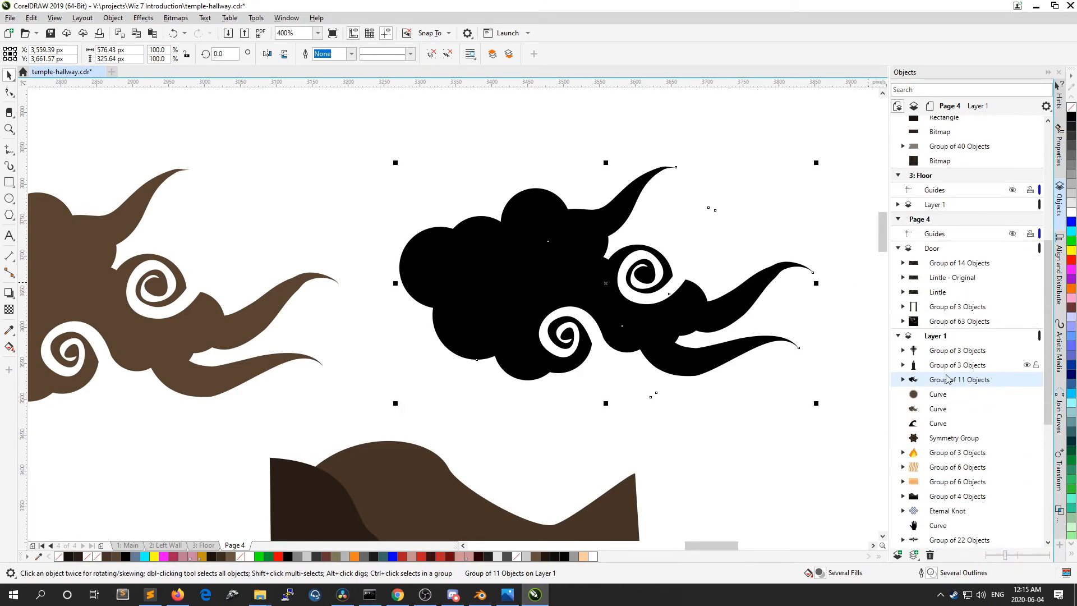
left_click(904, 381)
scroll(953, 445, "down", 3)
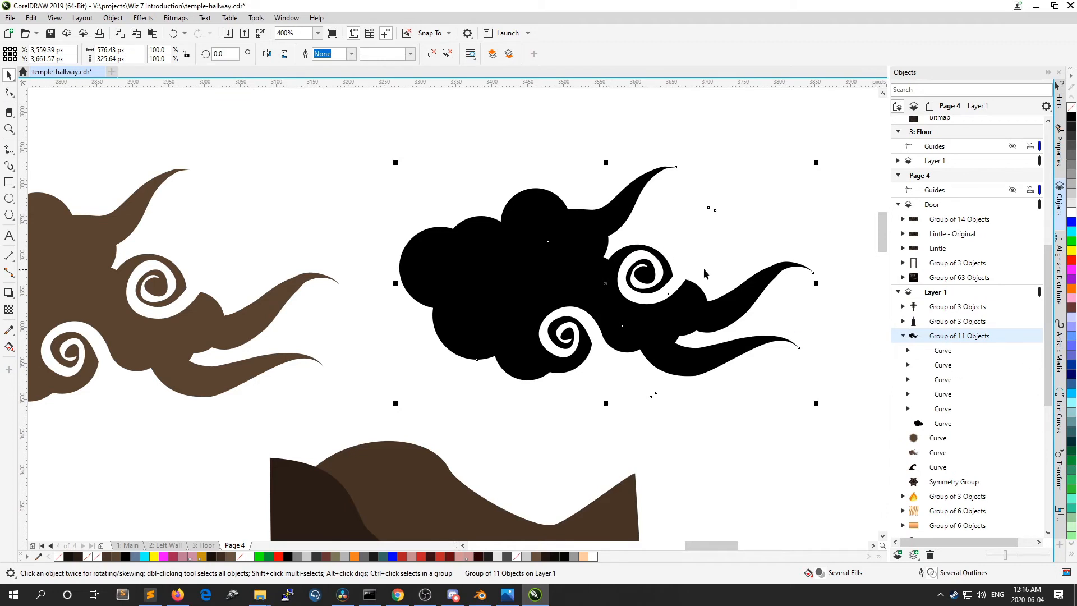
Step: Ungroup the black cloud and select the upper spiral's artistic media stroke
scroll(707, 275, "up", 1)
scroll(525, 254, "down", 1)
right_click(489, 239)
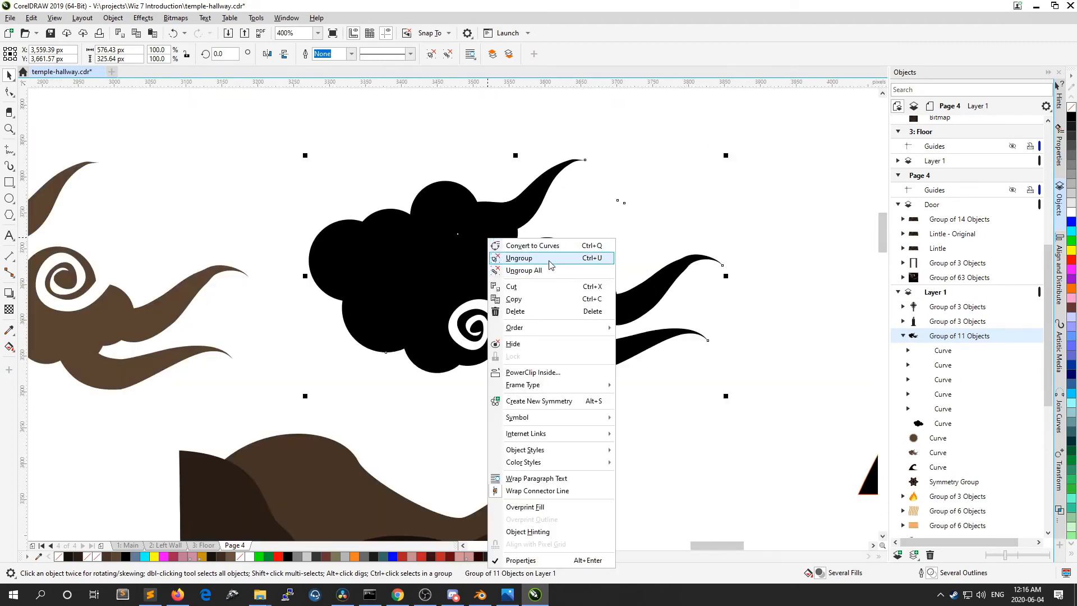
left_click(610, 197)
left_click(602, 189)
left_click(578, 278)
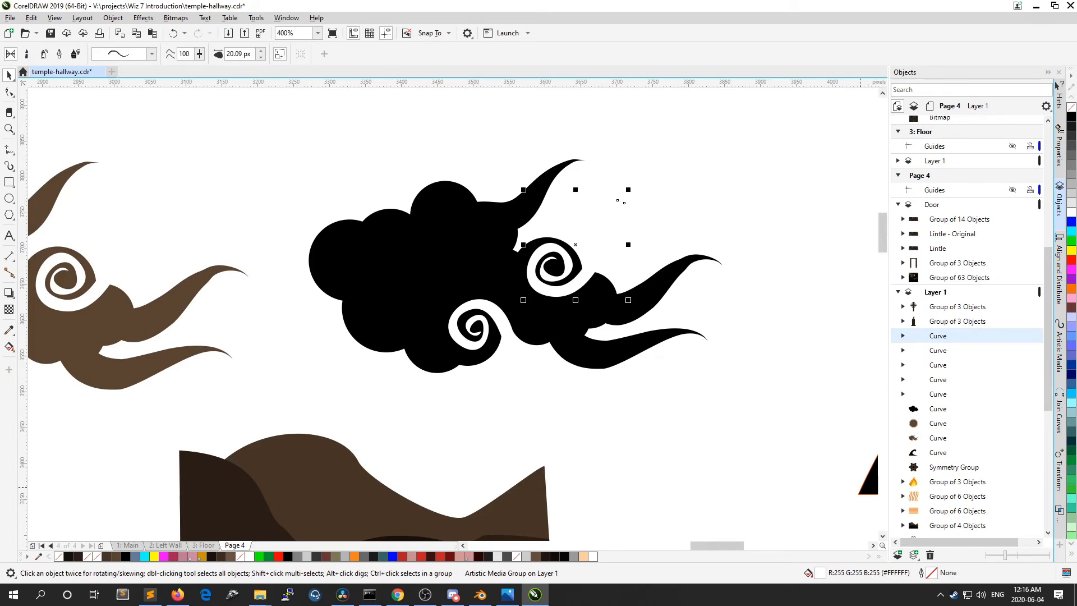
Step: Fill the black cloud's upper spiral stroke with magenta (#FF00FF) and inspect its shape up close and against the whole cloud
left_click(1071, 270)
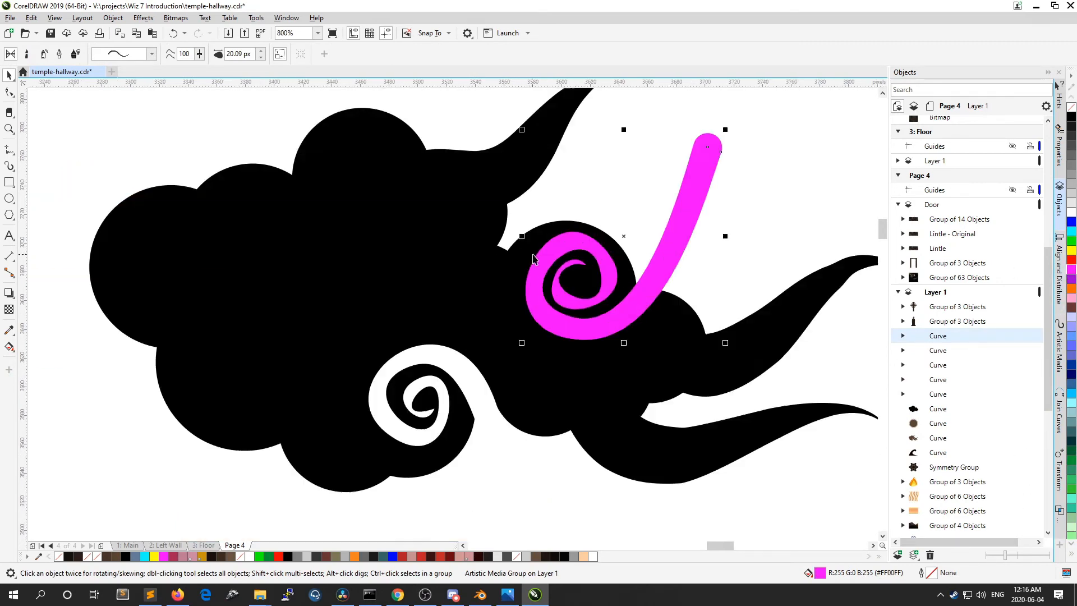
scroll(524, 250, "up", 2)
scroll(592, 259, "up", 2)
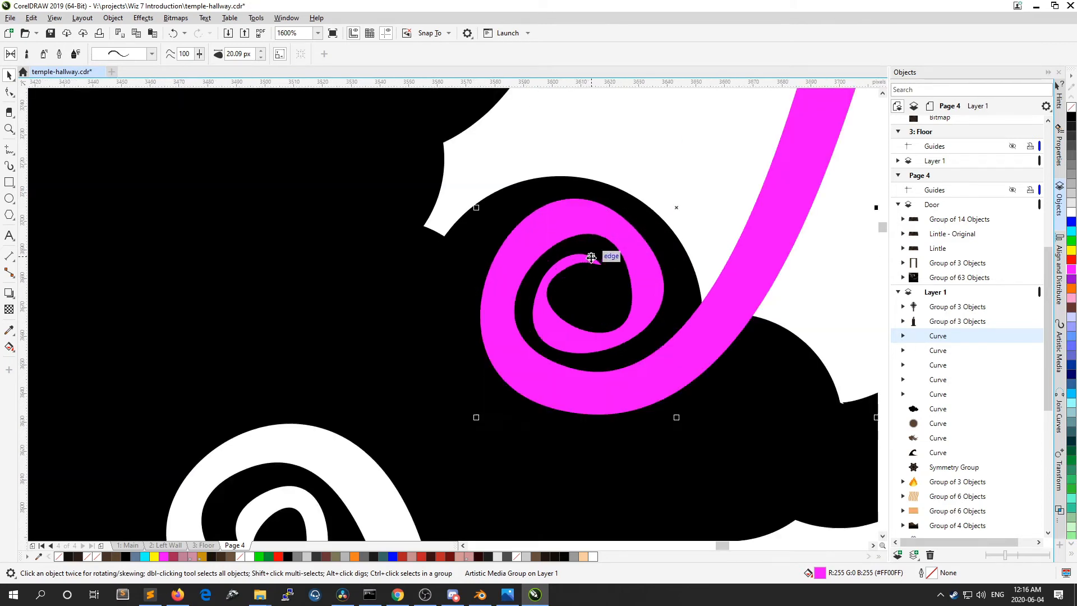
scroll(592, 258, "up", 2)
scroll(591, 258, "down", 4)
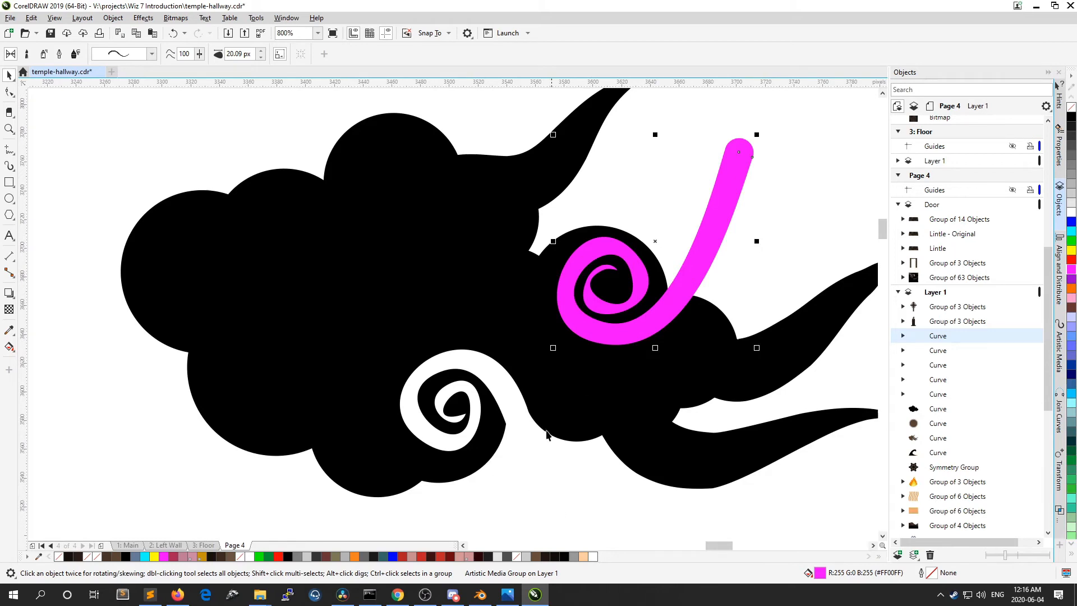
scroll(578, 371, "down", 2)
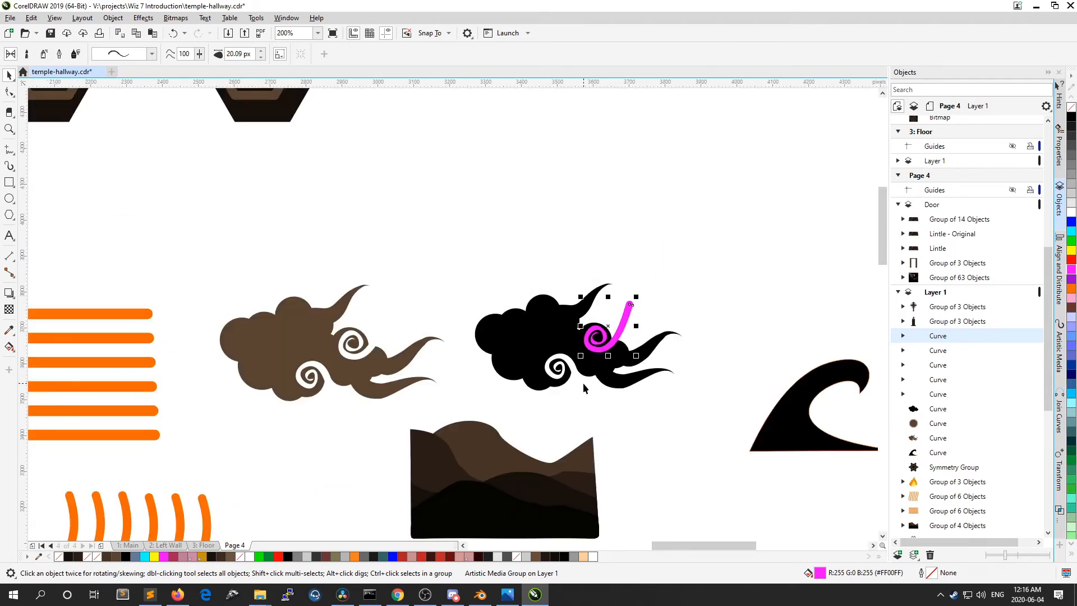
scroll(583, 387, "up", 2)
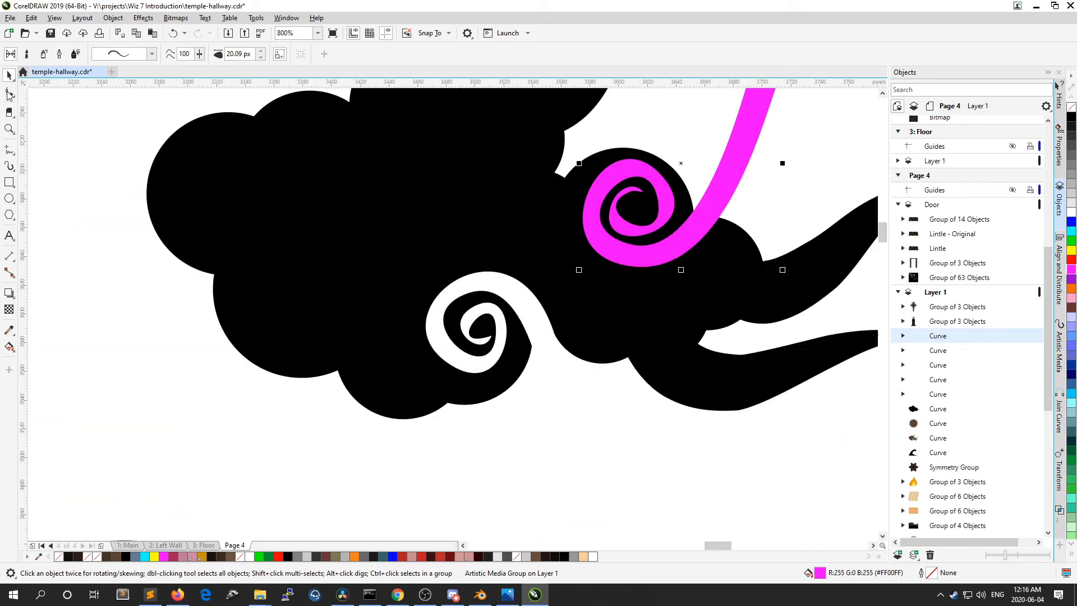
left_click(79, 257)
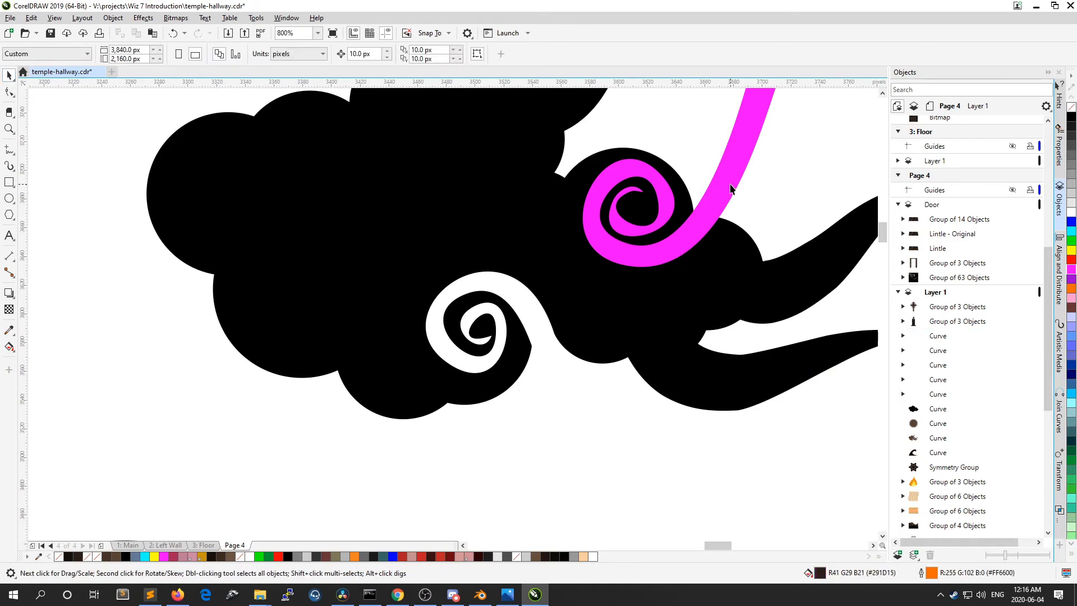
left_click(731, 186)
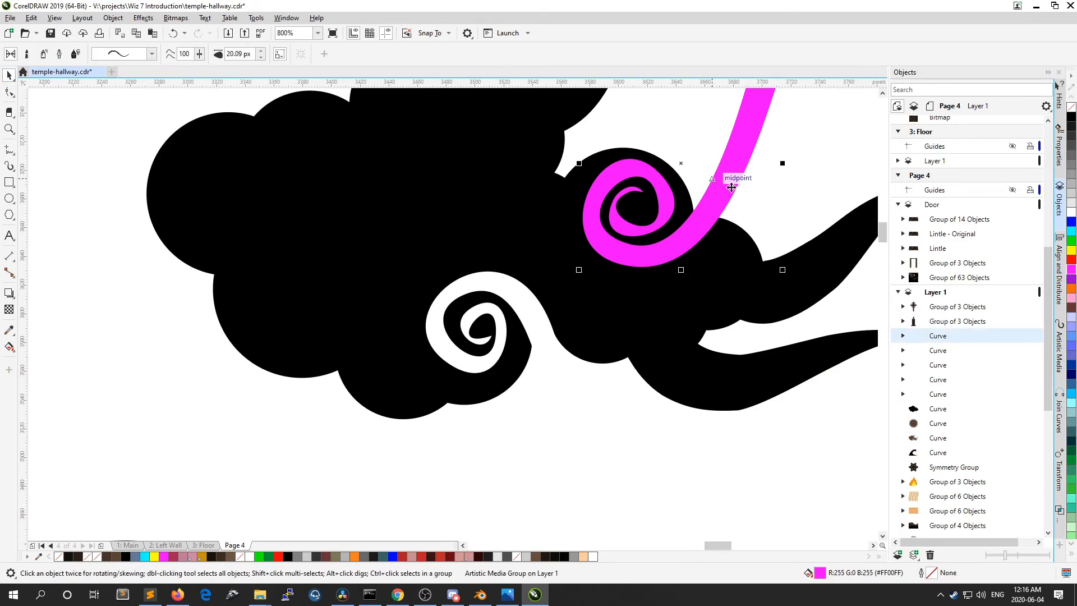
scroll(735, 311, "down", 2)
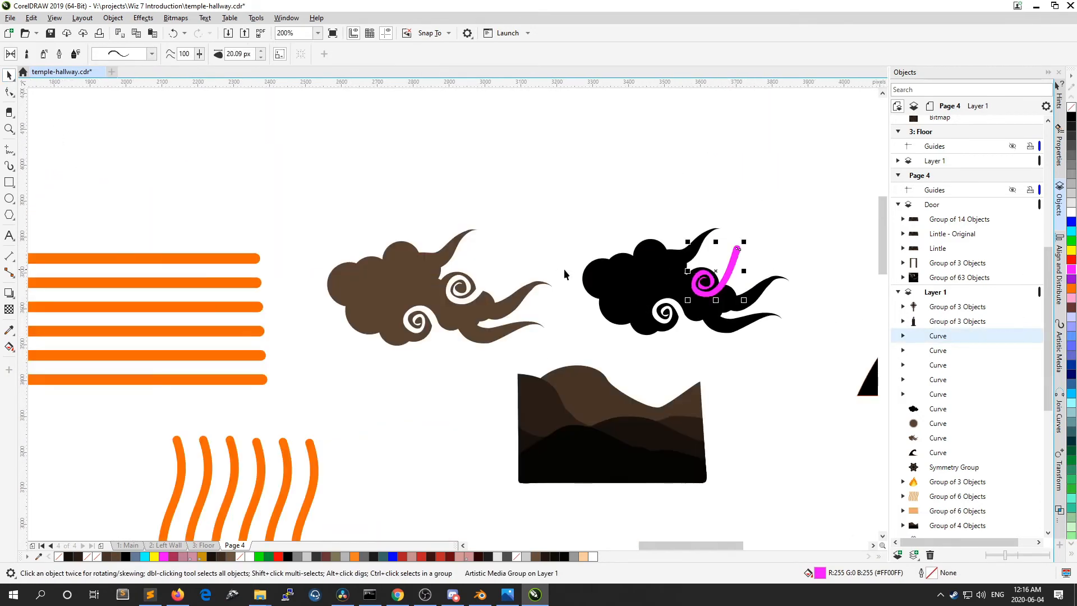
left_click(625, 186)
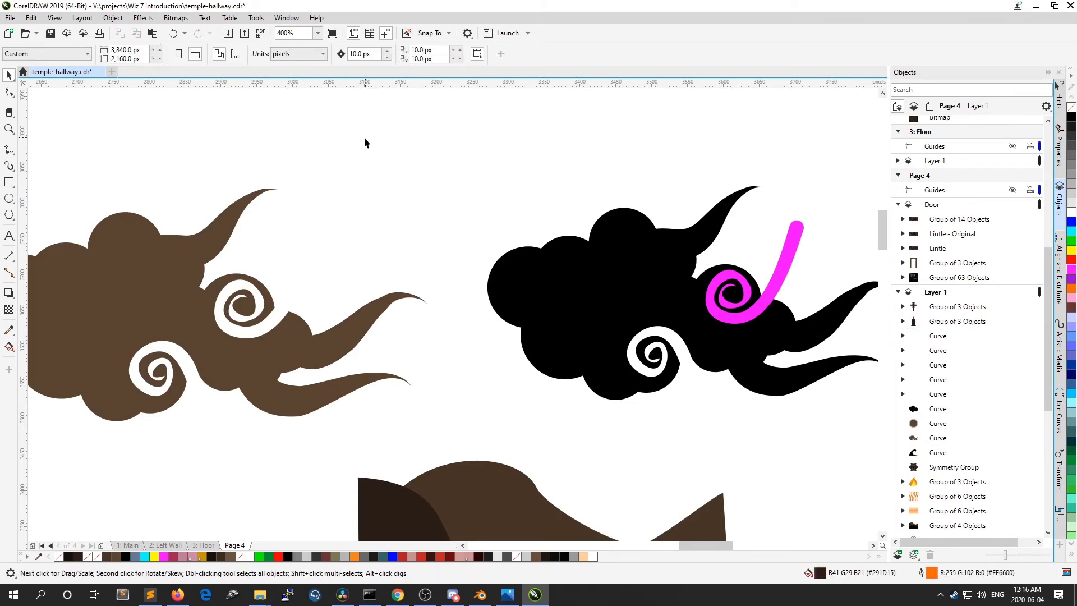
Step: Draw a rectangle about 142 by 116 px over the upper part of the black cloud
left_click(9, 182)
left_click_drag(531, 192, 634, 275)
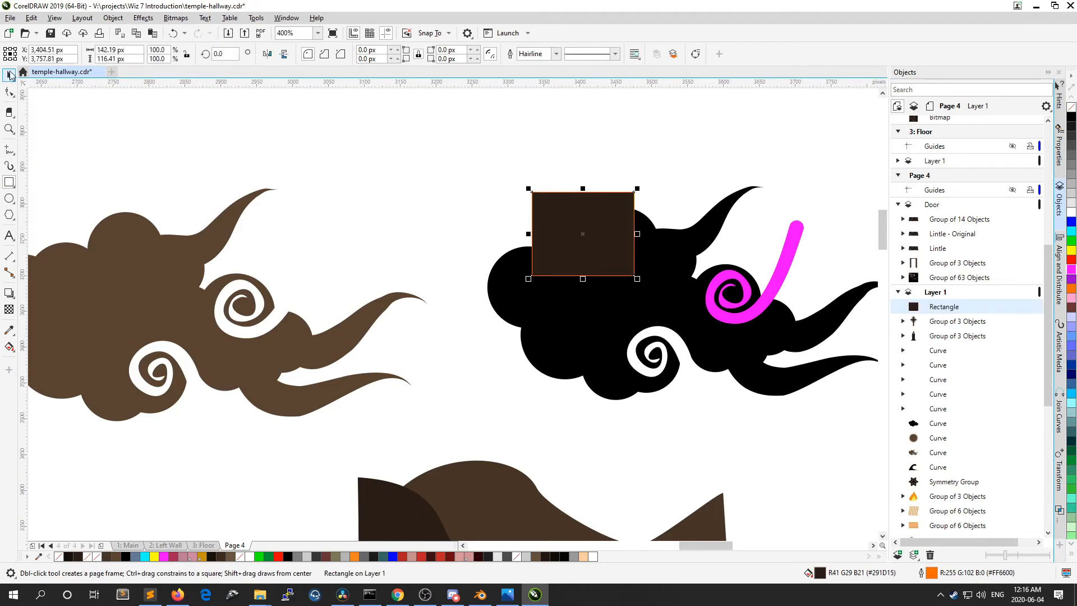
left_click(9, 74)
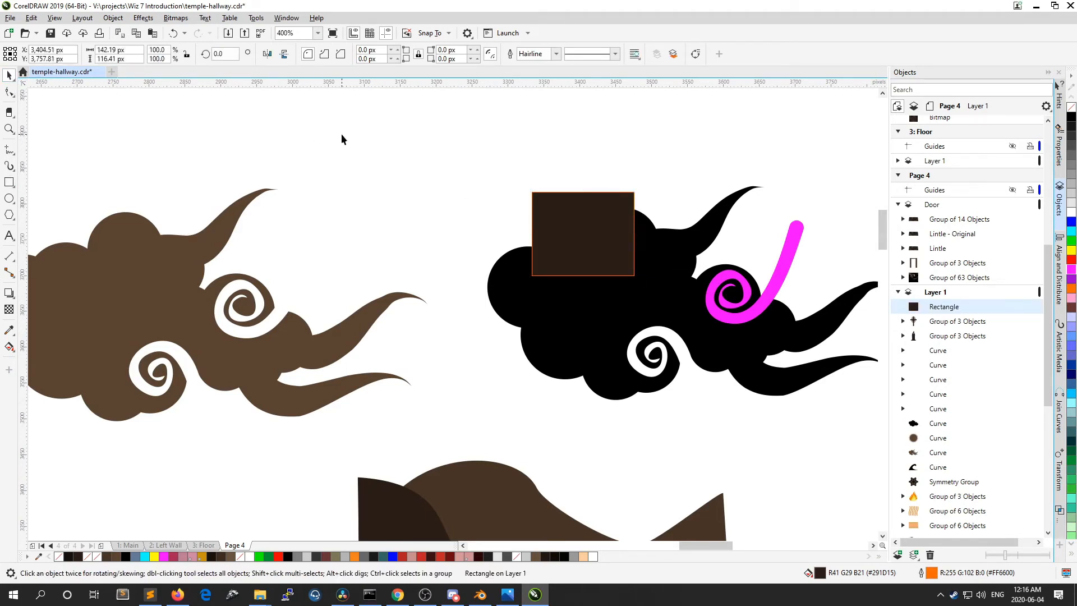
Step: Select the black cloud body with the rectangle and look through the shaping, Join Curves and Transform options
left_click(591, 310)
left_click(564, 203, "shift")
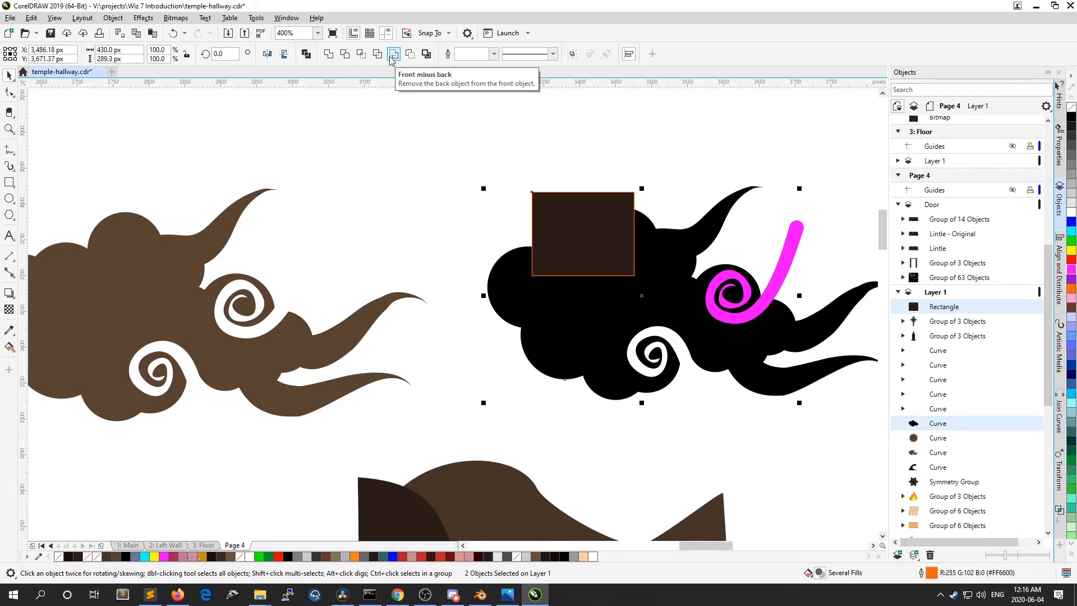
left_click(1060, 415)
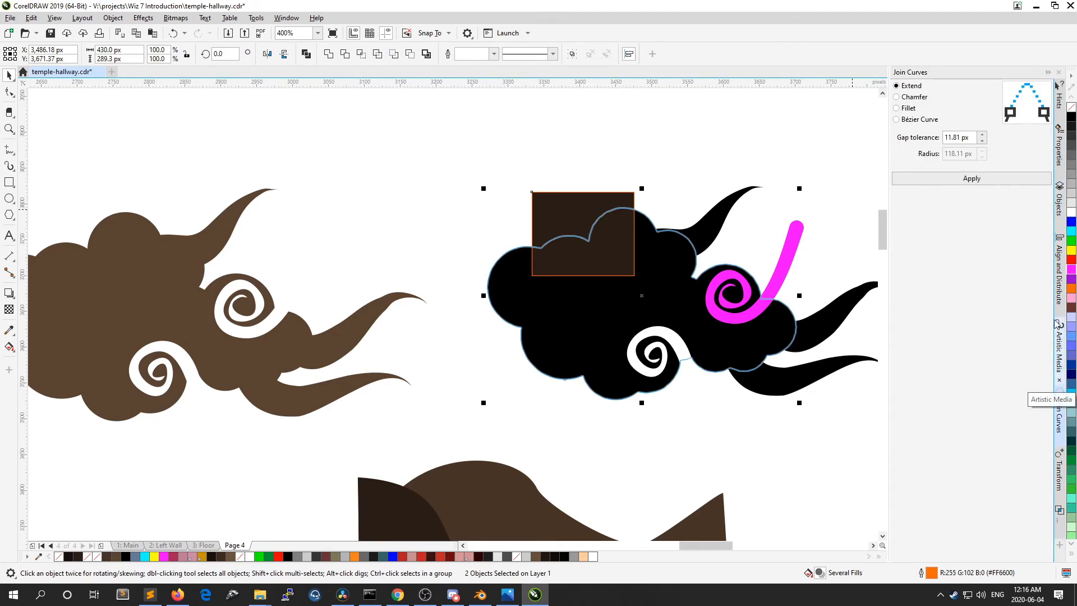
left_click(1059, 466)
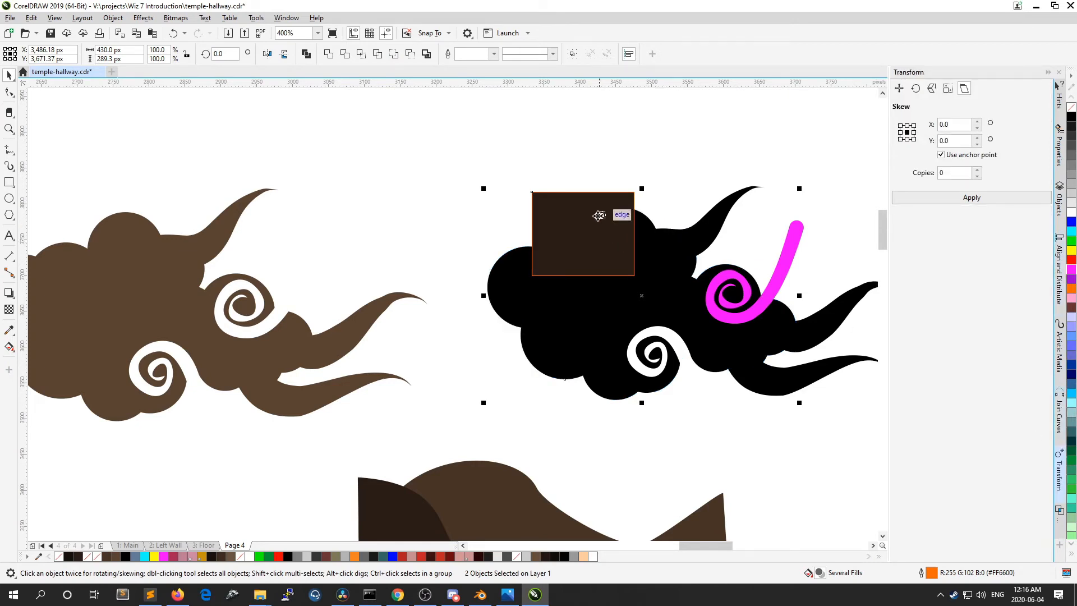
Step: Cut the rectangle's overlap out of the black cloud body and move the rectangle away into the space between the clouds
left_click(574, 159)
left_click(588, 285)
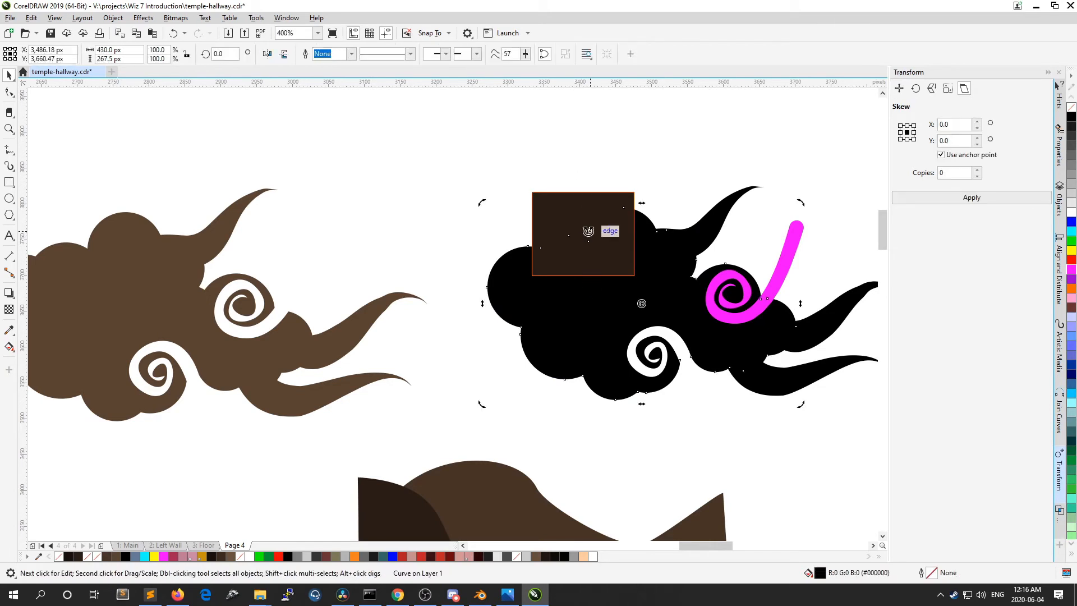
left_click(575, 292)
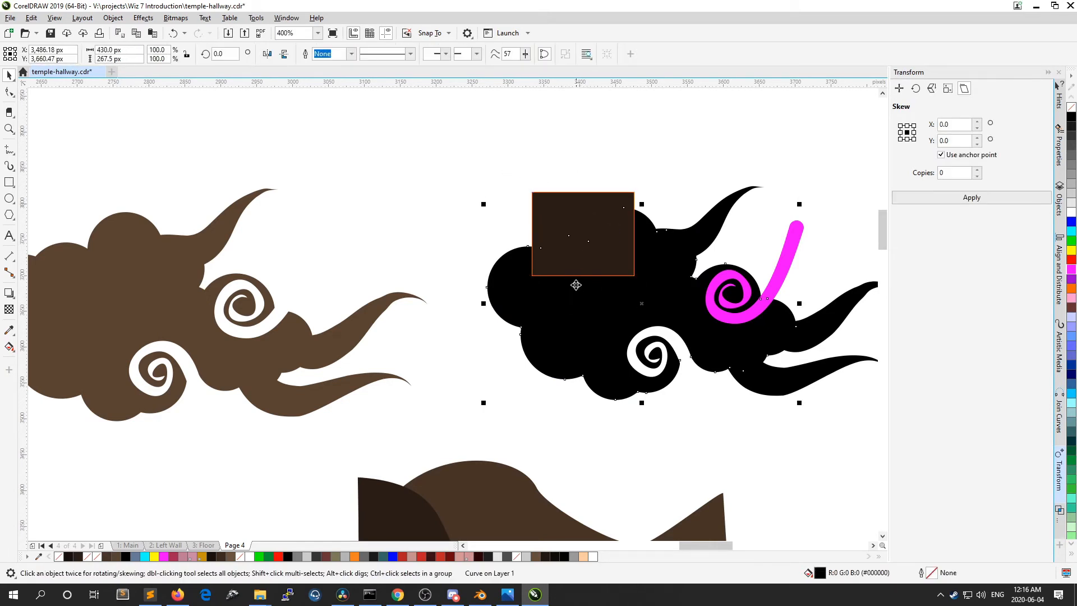
left_click(563, 217, "shift")
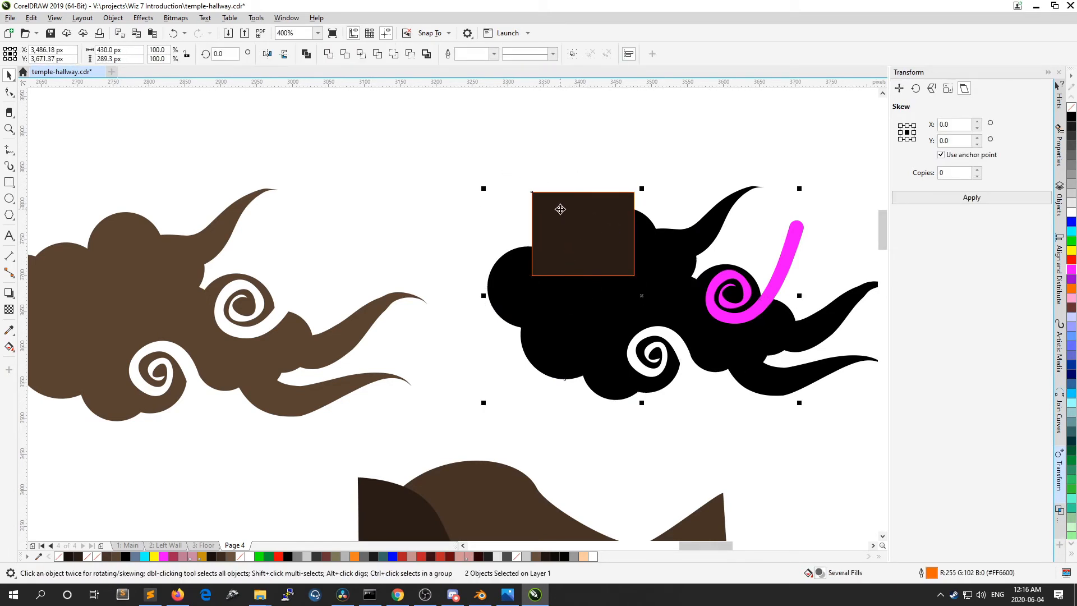
left_click(383, 56)
left_click(418, 108)
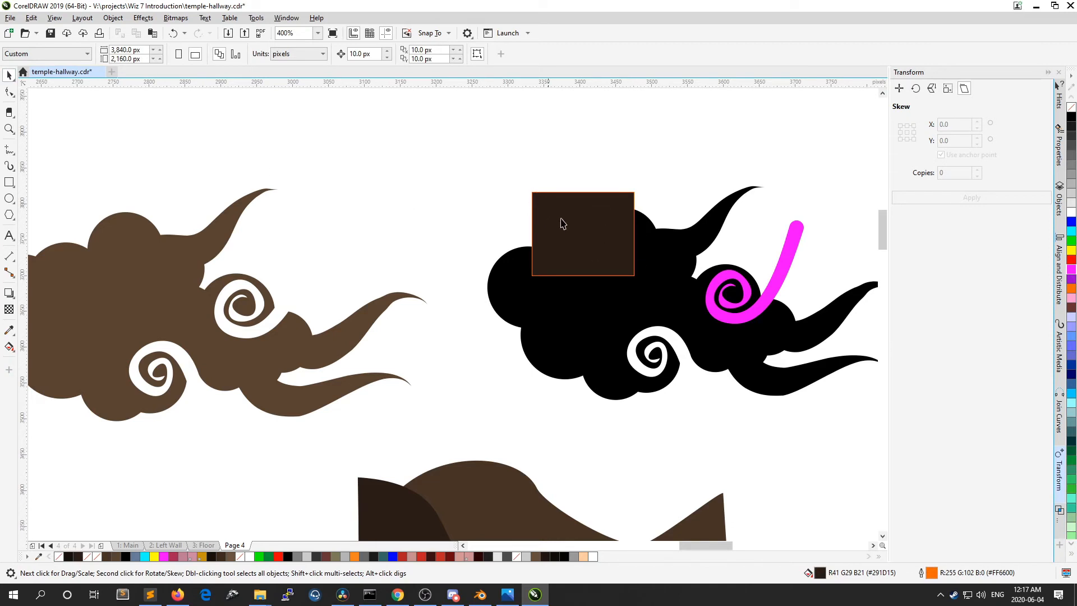
left_click_drag(540, 214, 362, 171)
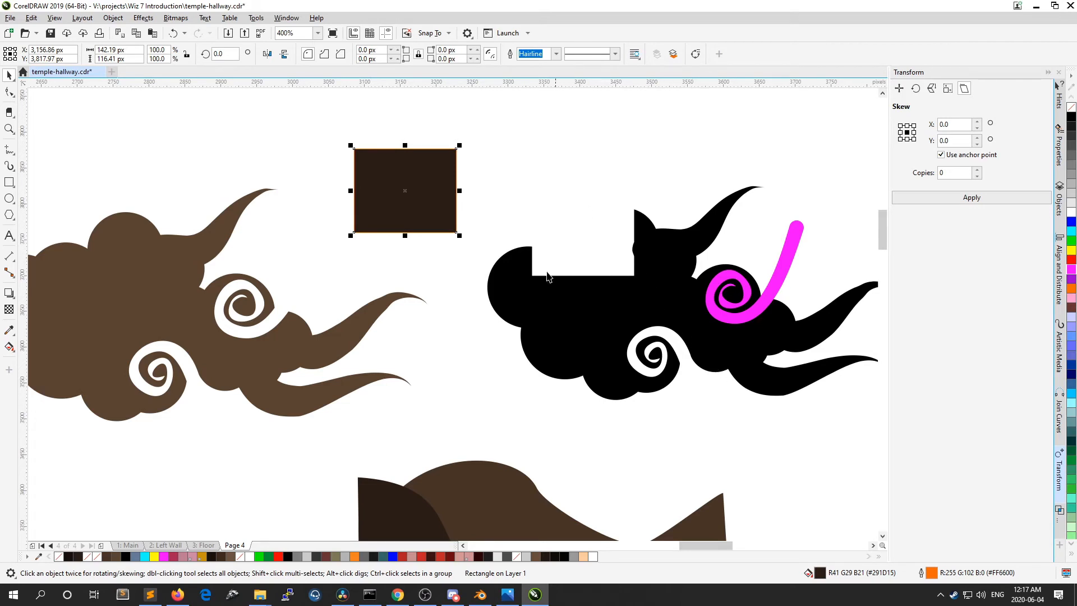
Step: Undo the rectangle's move, the cut in the black cloud, the rectangle itself and the spiral's magenta fill
left_click(557, 133)
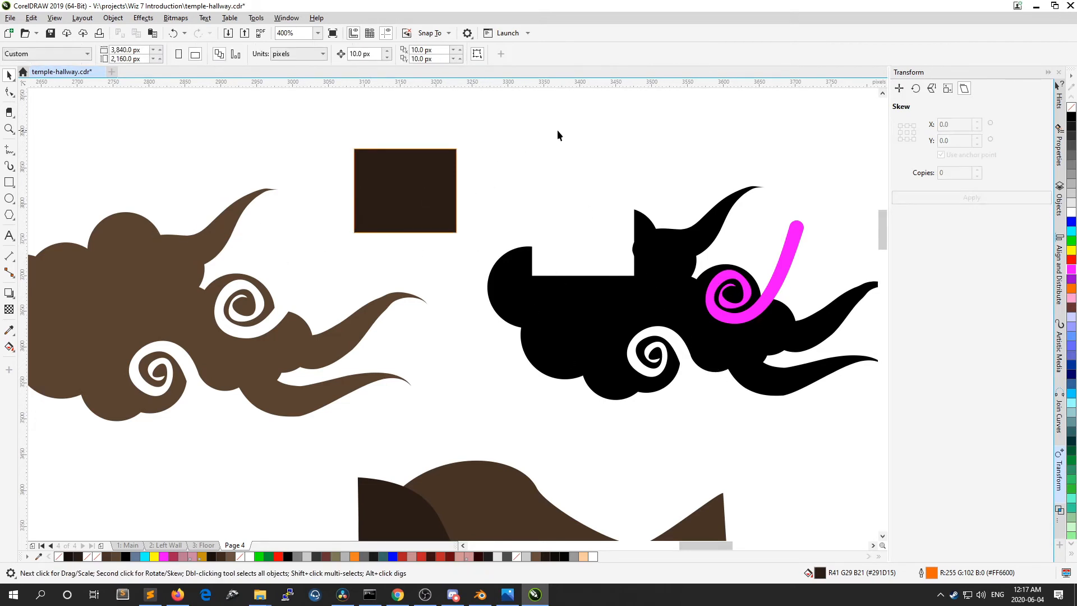
key("ctrl+z")
key("ctrl+z")
key("ctrl+z")
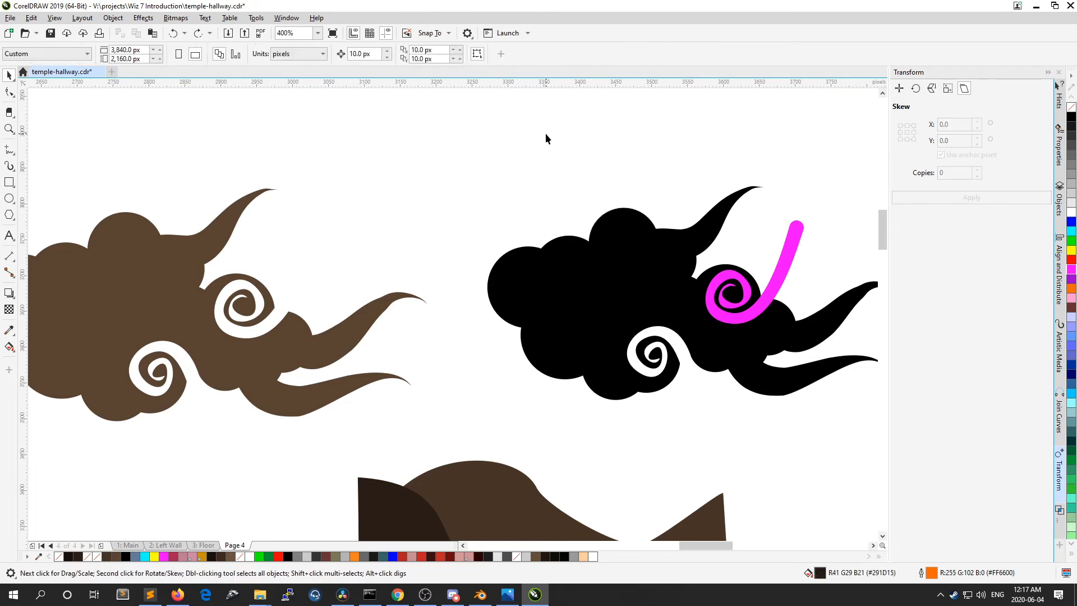
key("ctrl+z")
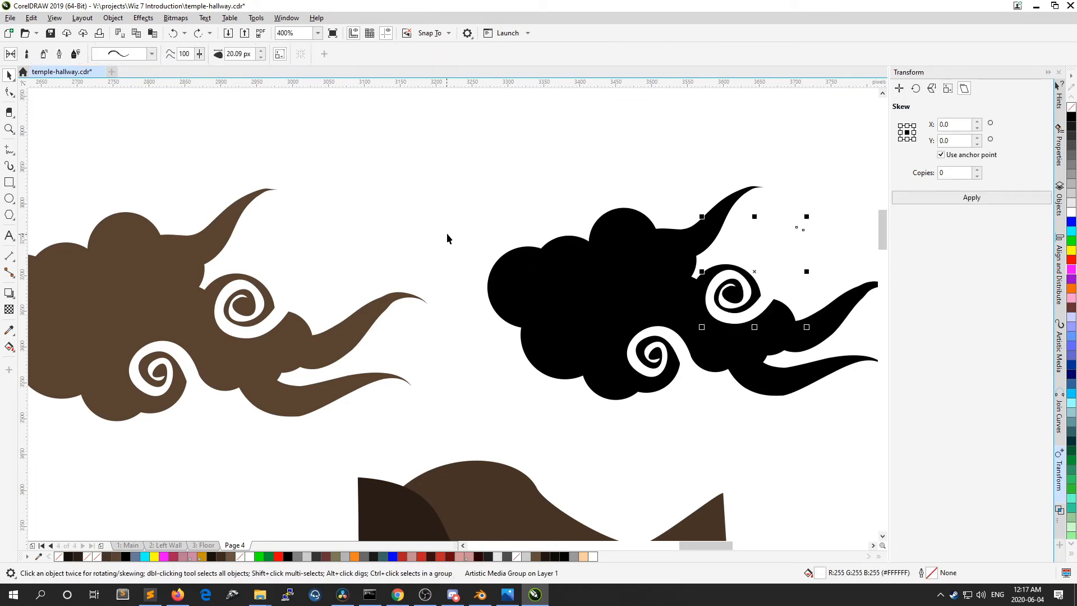
Step: Select the finished brown cloud and compare its single merged outline with the black cloud's separate pieces
left_click(496, 177)
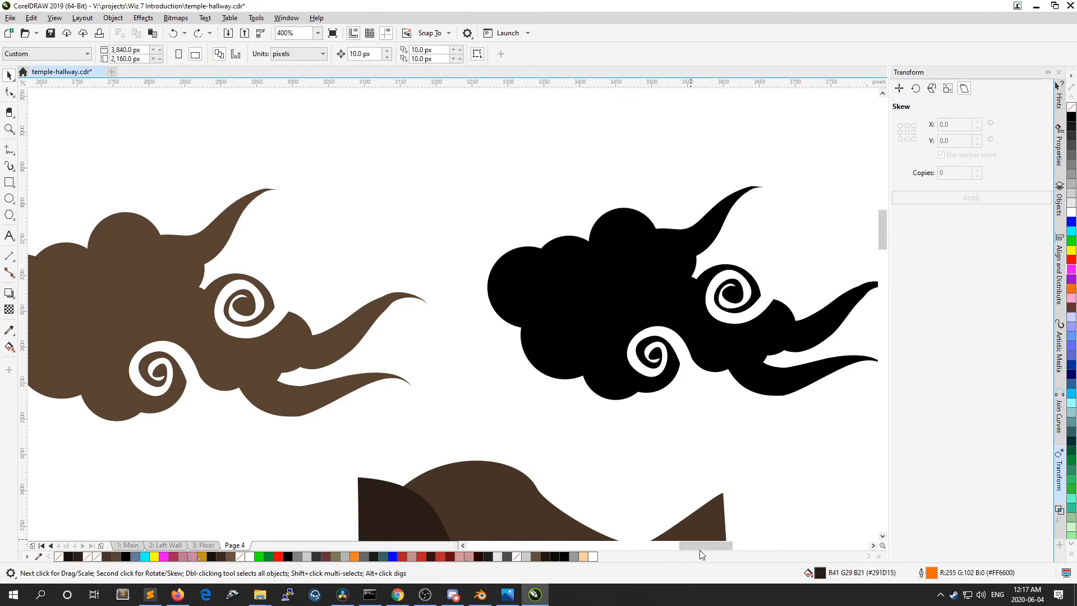
scroll(700, 548, "left", 2)
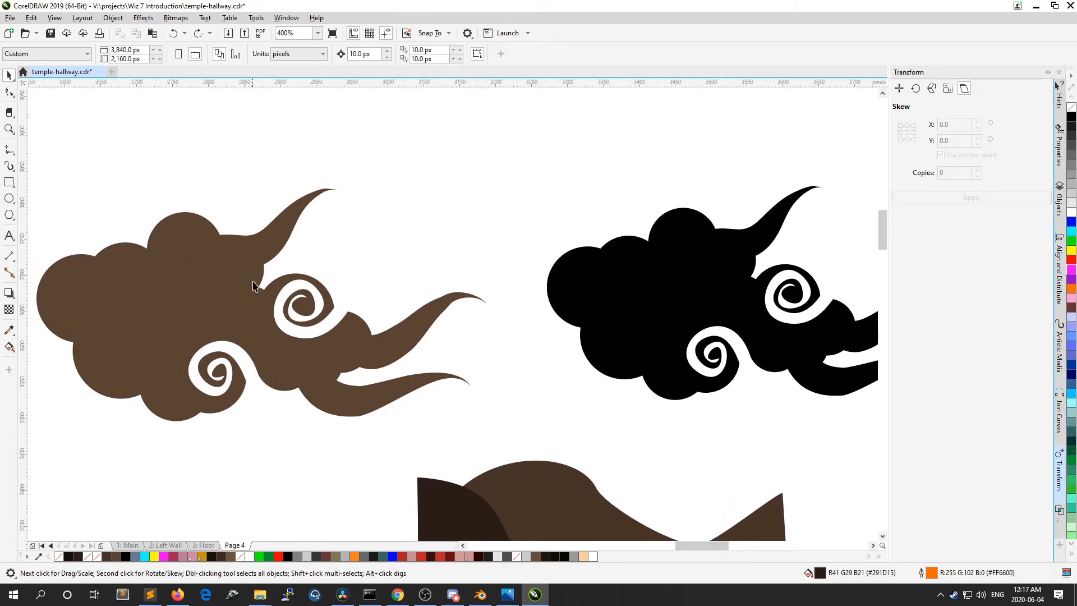
left_click(167, 289)
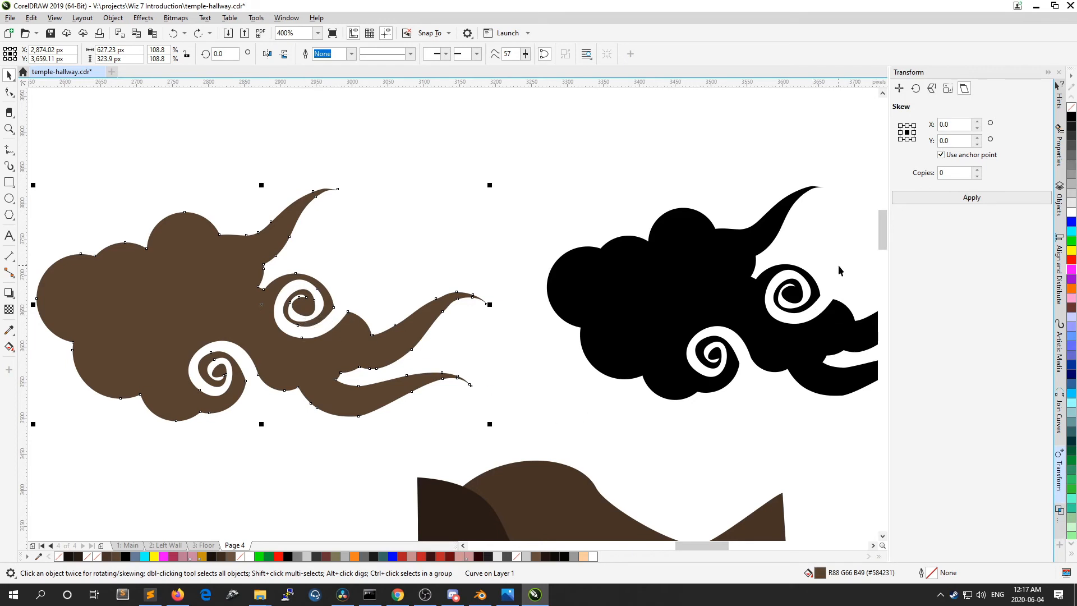
scroll(704, 545, "right", 1)
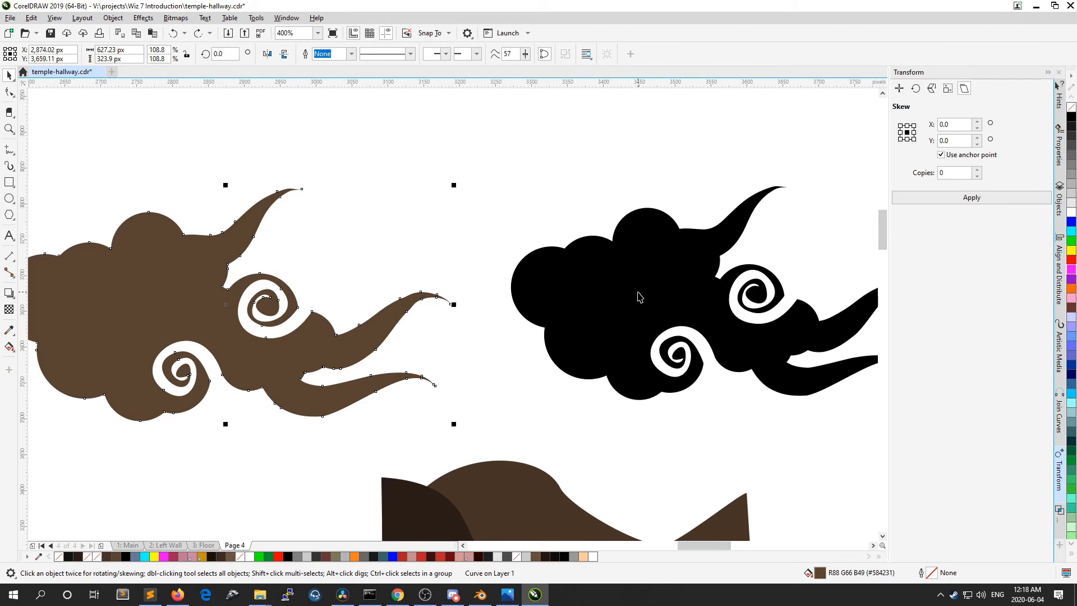
Step: Deselect the brown cloud and look over the full collection of source symbols on Page 4
scroll(639, 297, "down", 3)
scroll(609, 350, "up", 3)
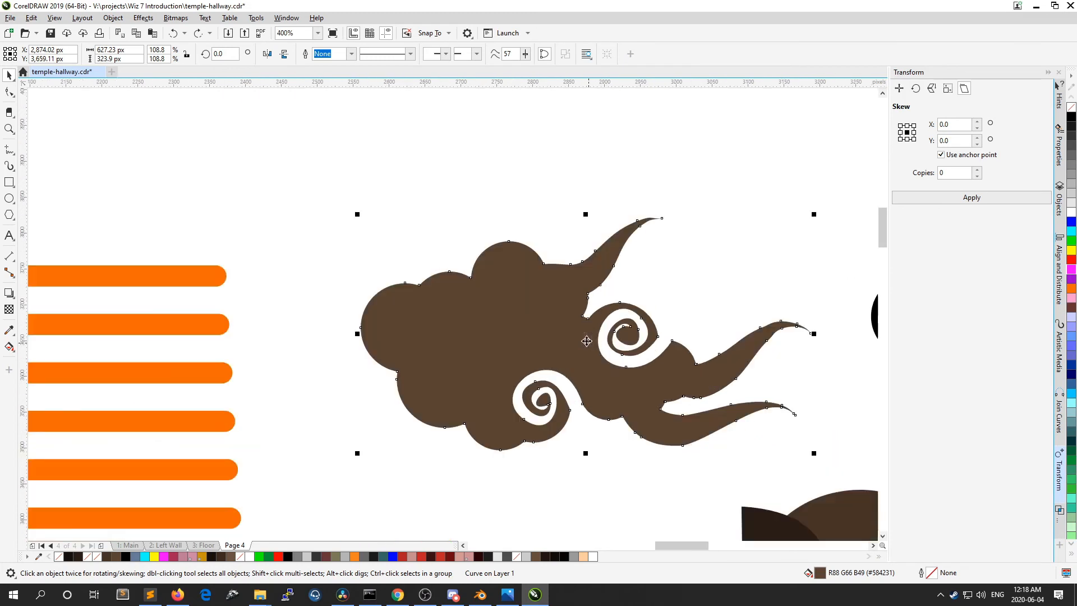
left_click(685, 281)
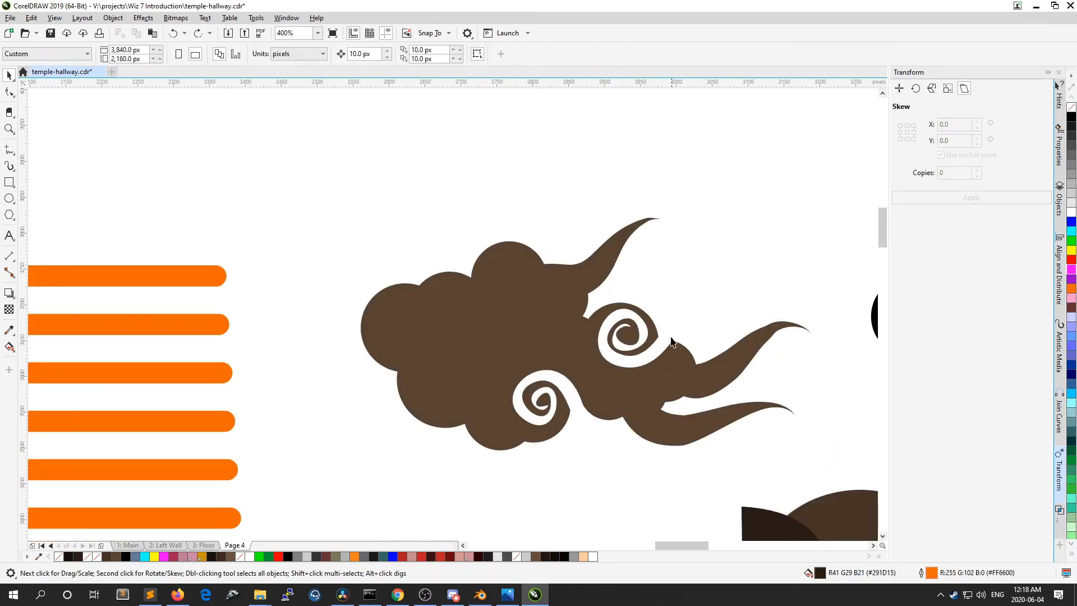
scroll(443, 321, "down", 2)
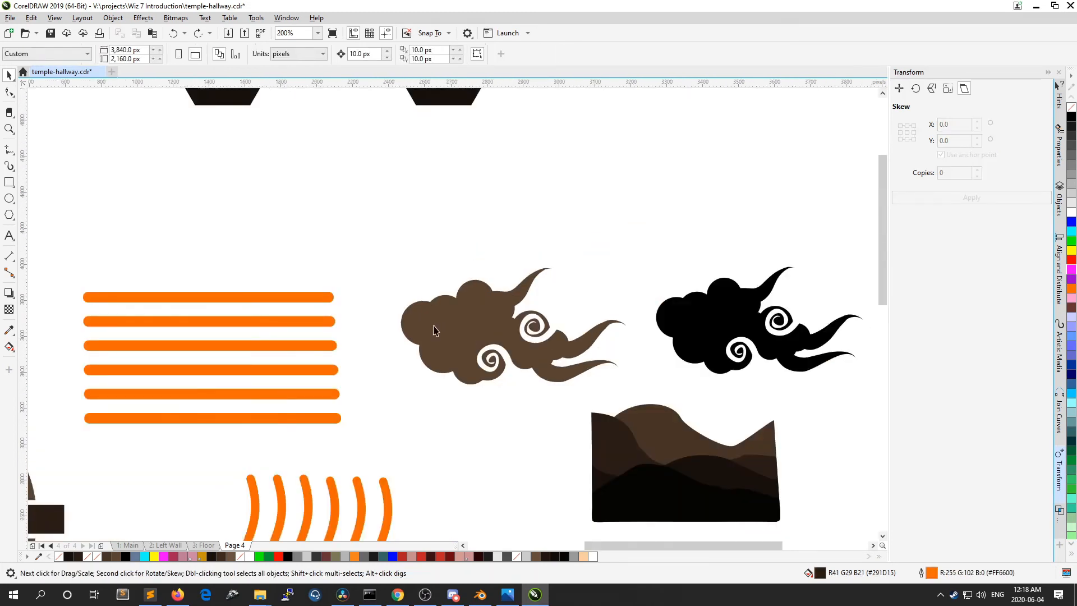
scroll(435, 329, "down", 2)
scroll(453, 307, "down", 2)
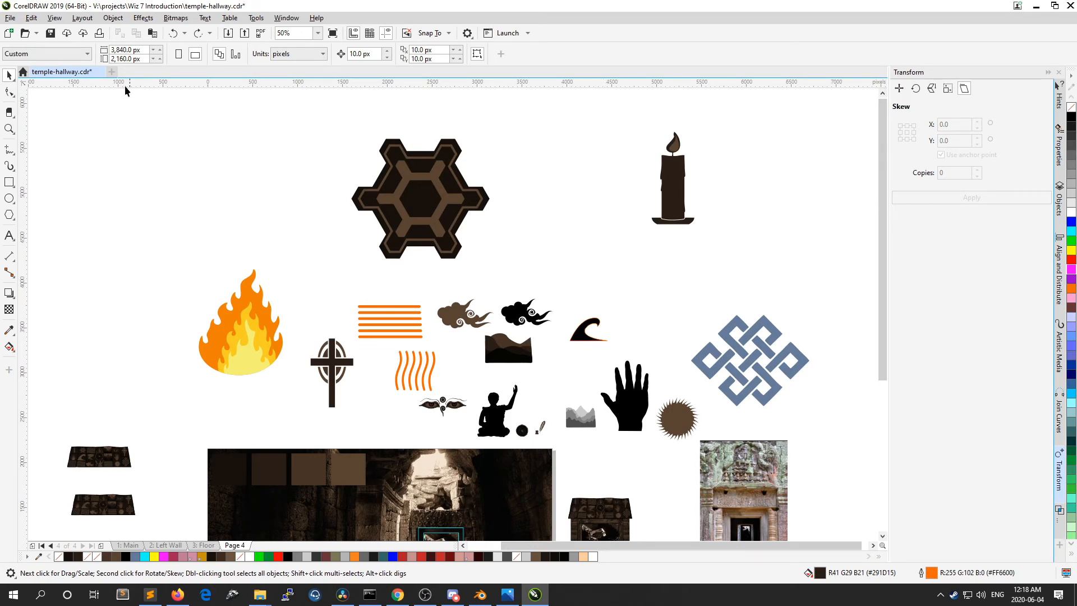
Step: Open the Main page and examine the carved symbol tiles above the doorway in the finished hallway
left_click(124, 546)
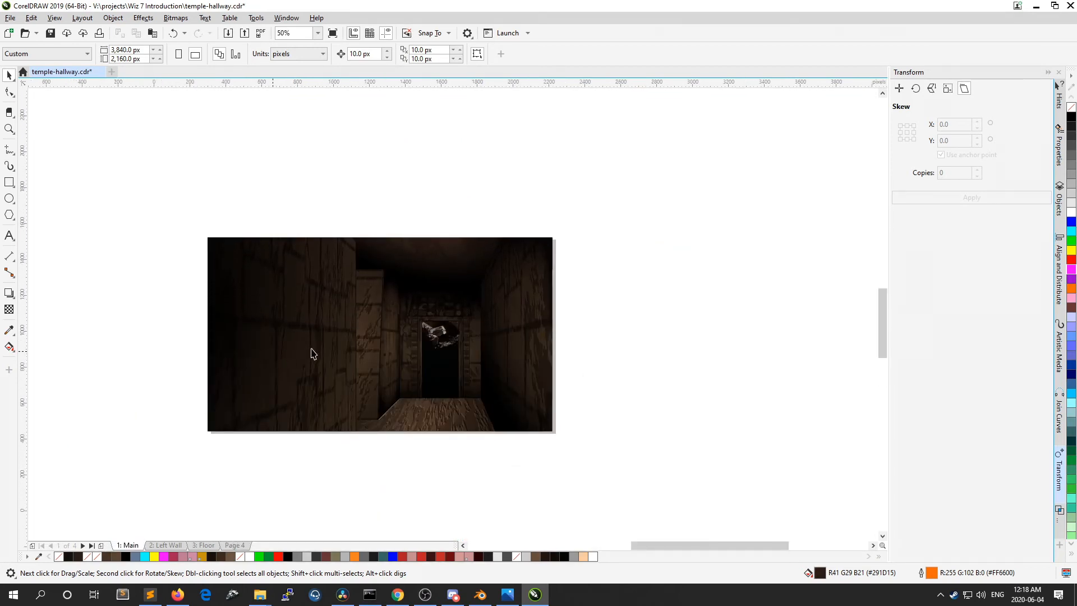
scroll(312, 352, "up", 1)
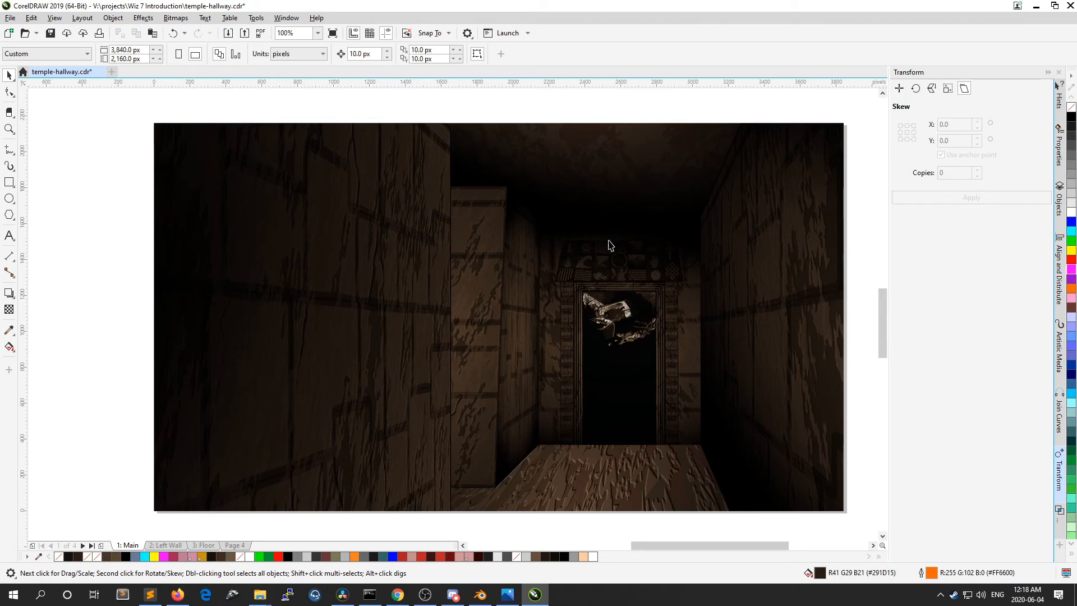
scroll(673, 249, "up", 1)
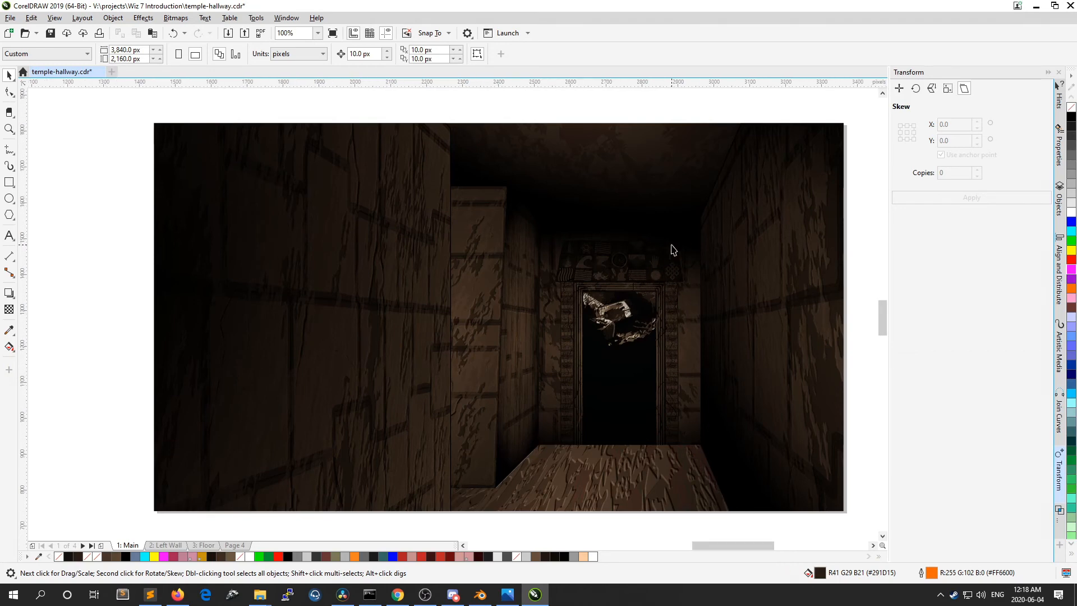
scroll(567, 288, "up", 2)
scroll(505, 319, "up", 1)
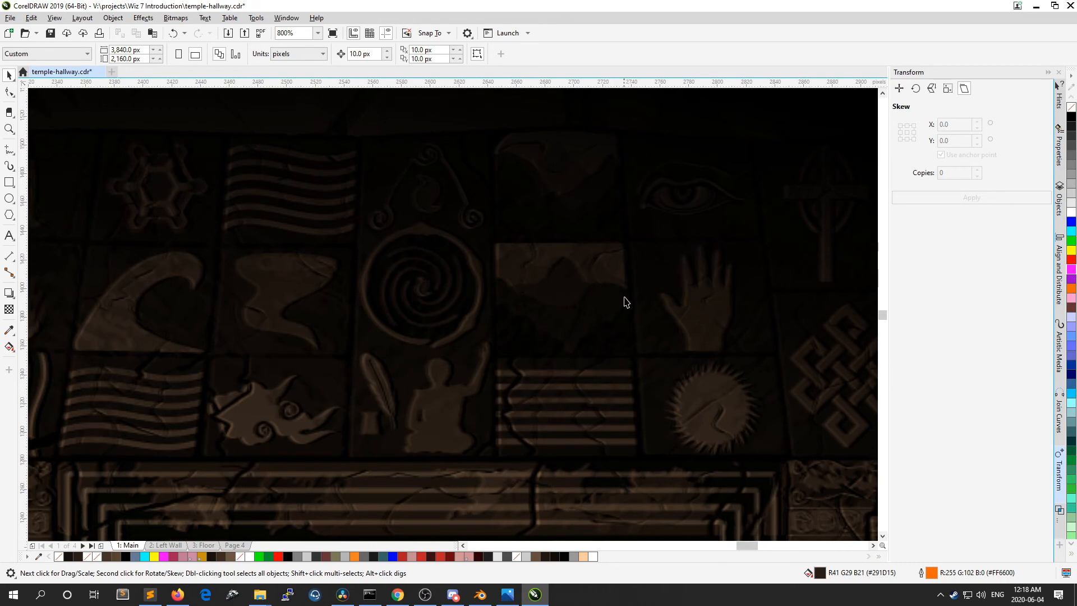
scroll(631, 267, "down", 5)
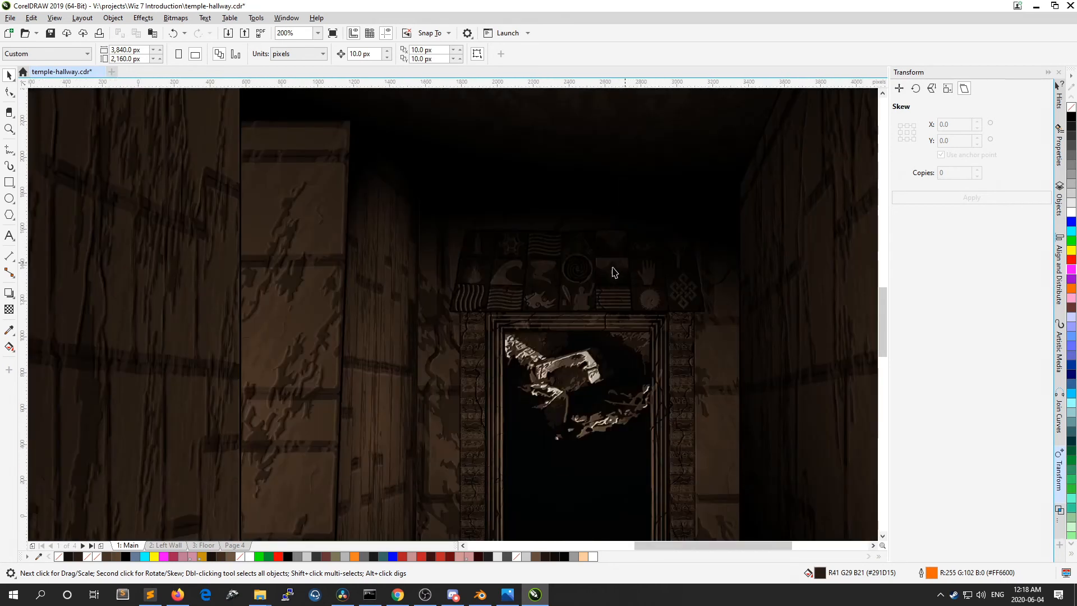
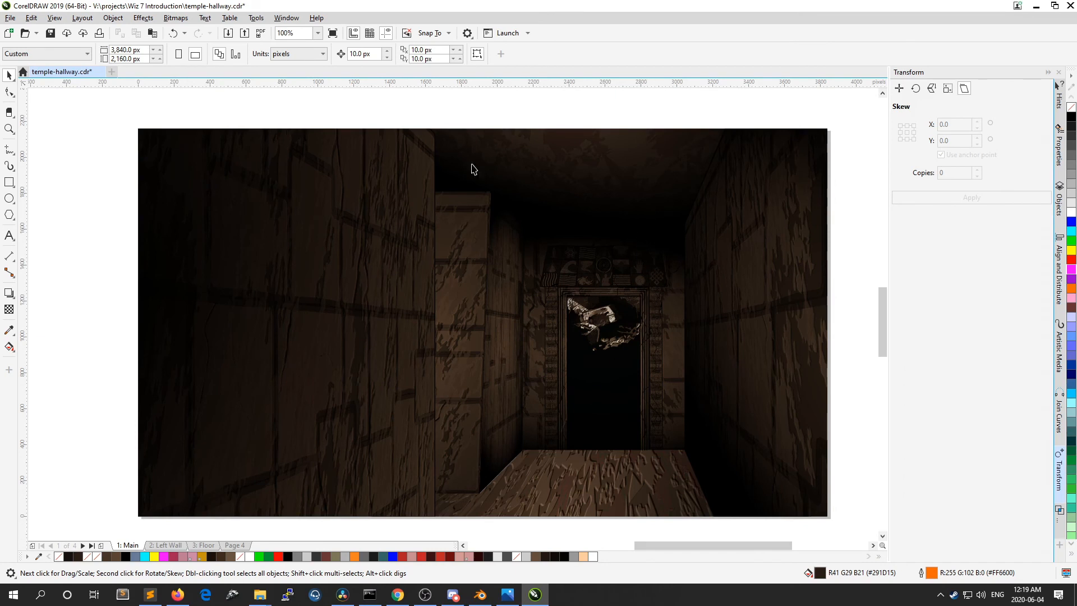
Step: Switch to Blender, play the Grease Pencil circle animation through its frames, and stop the playback
left_click(481, 594)
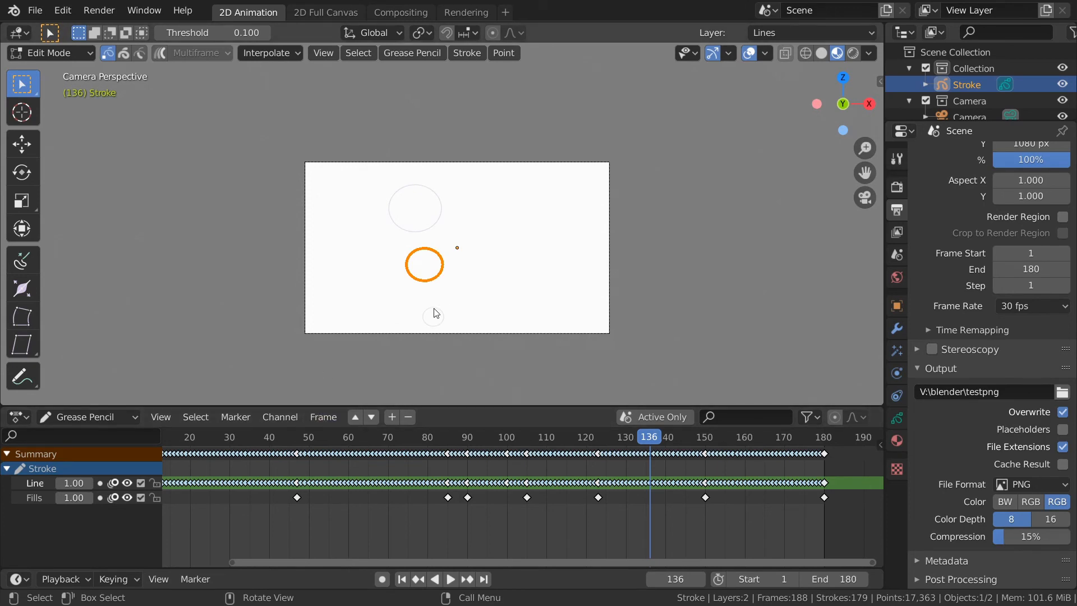
left_click_drag(548, 564, 432, 562)
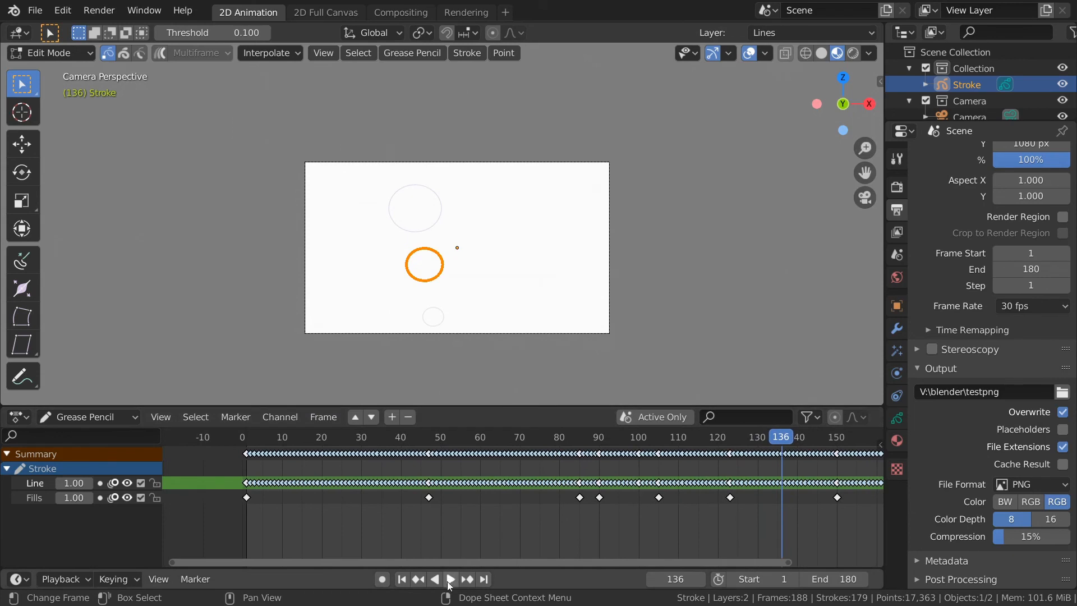
left_click(450, 583)
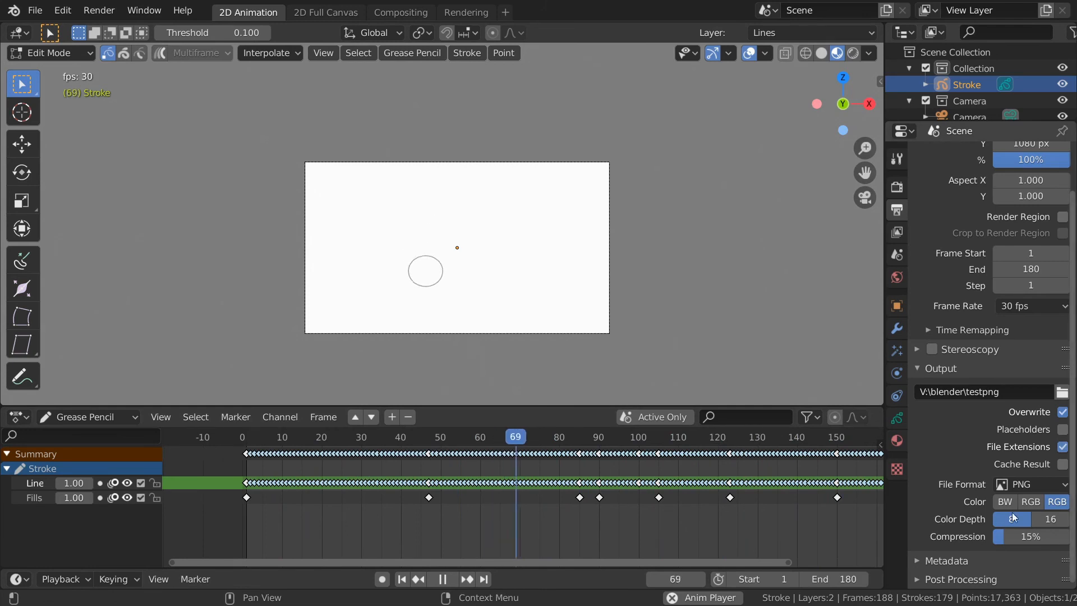
right_click(444, 578)
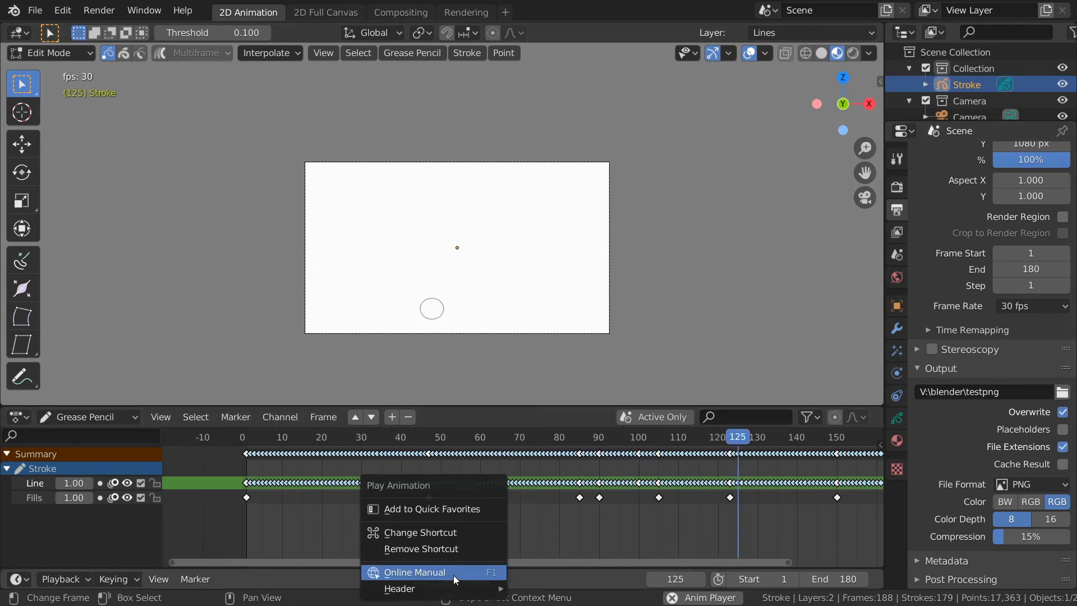
left_click(415, 570)
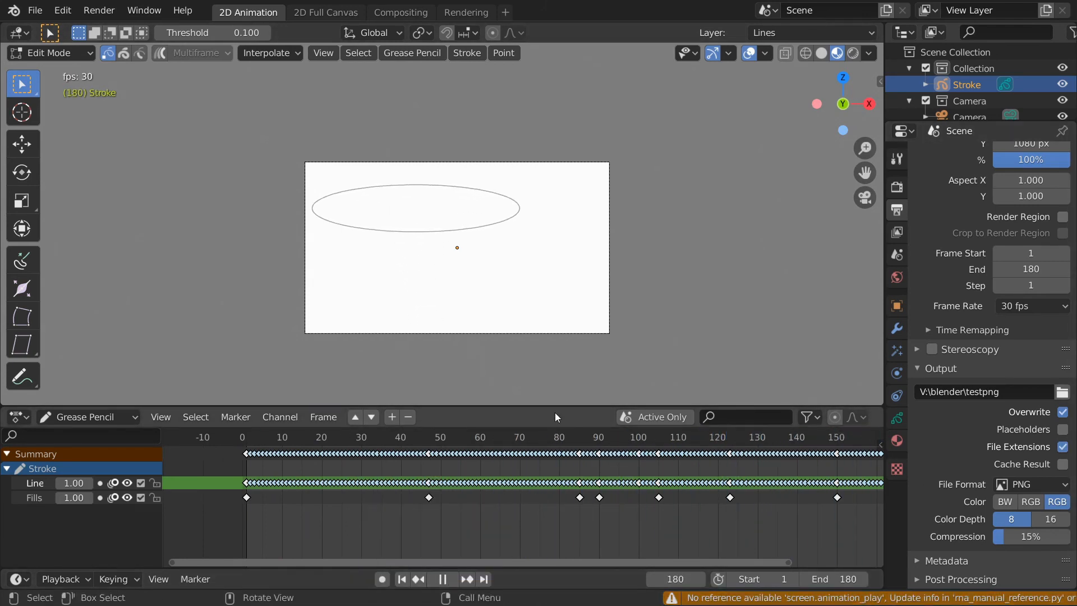
left_click(447, 585)
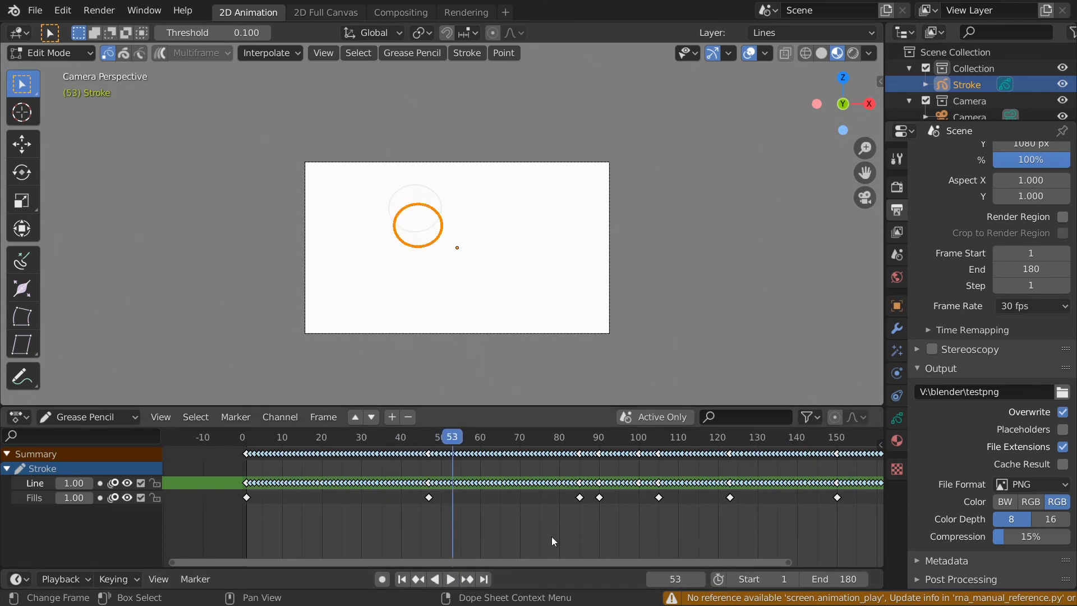